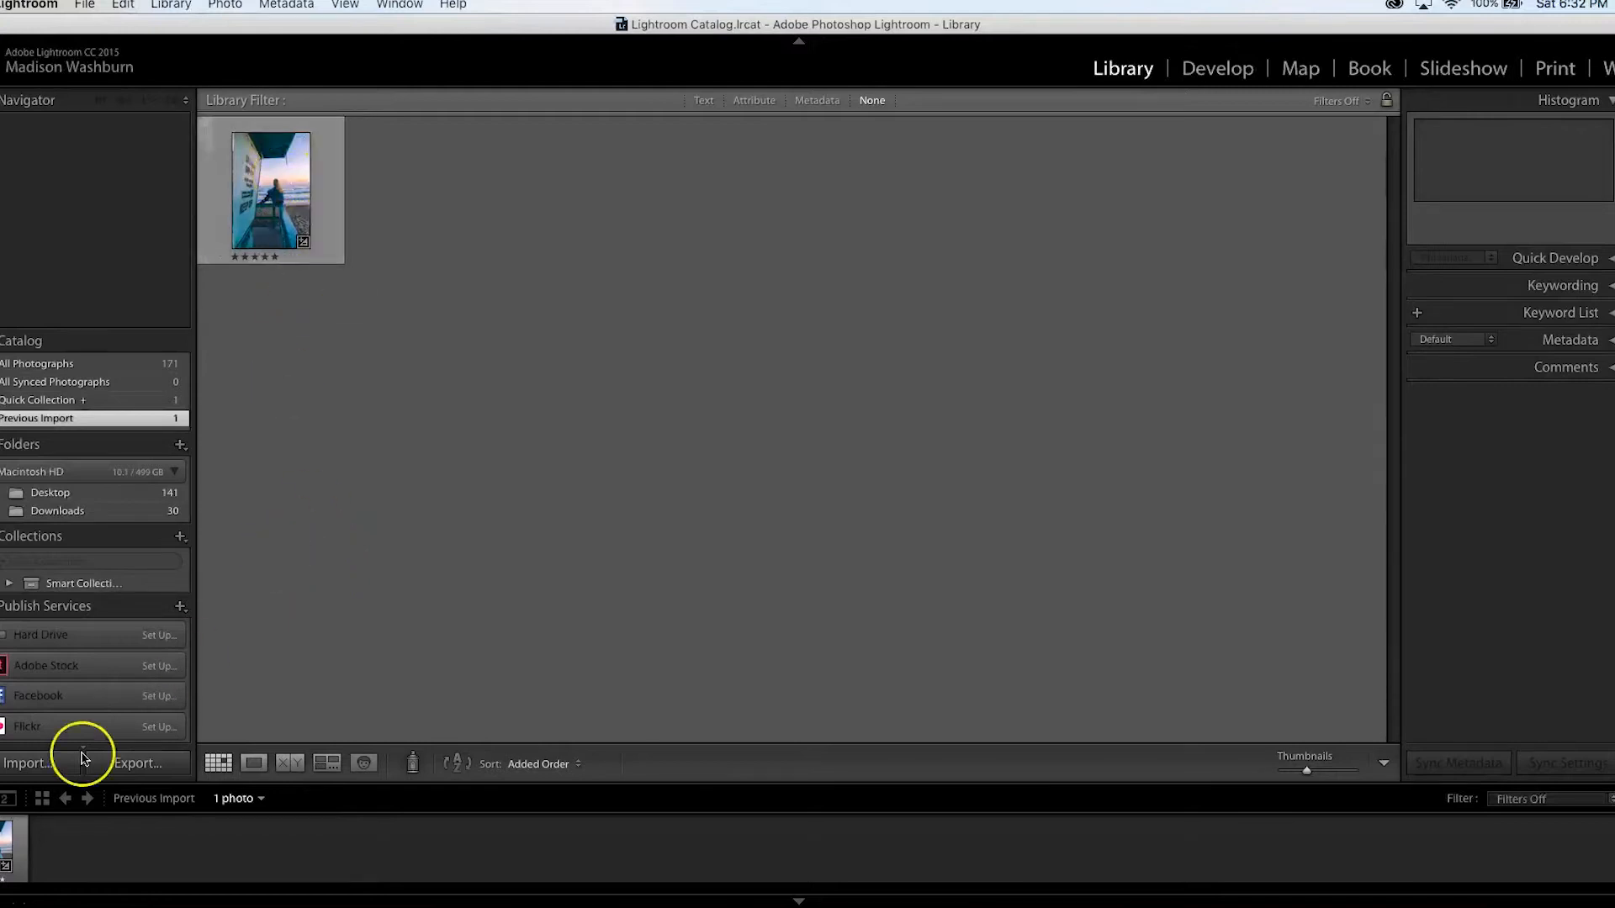
Step: Import only the photo GOPR1157 copy.jpg from the Desktop folder into the catalog
click(48, 766)
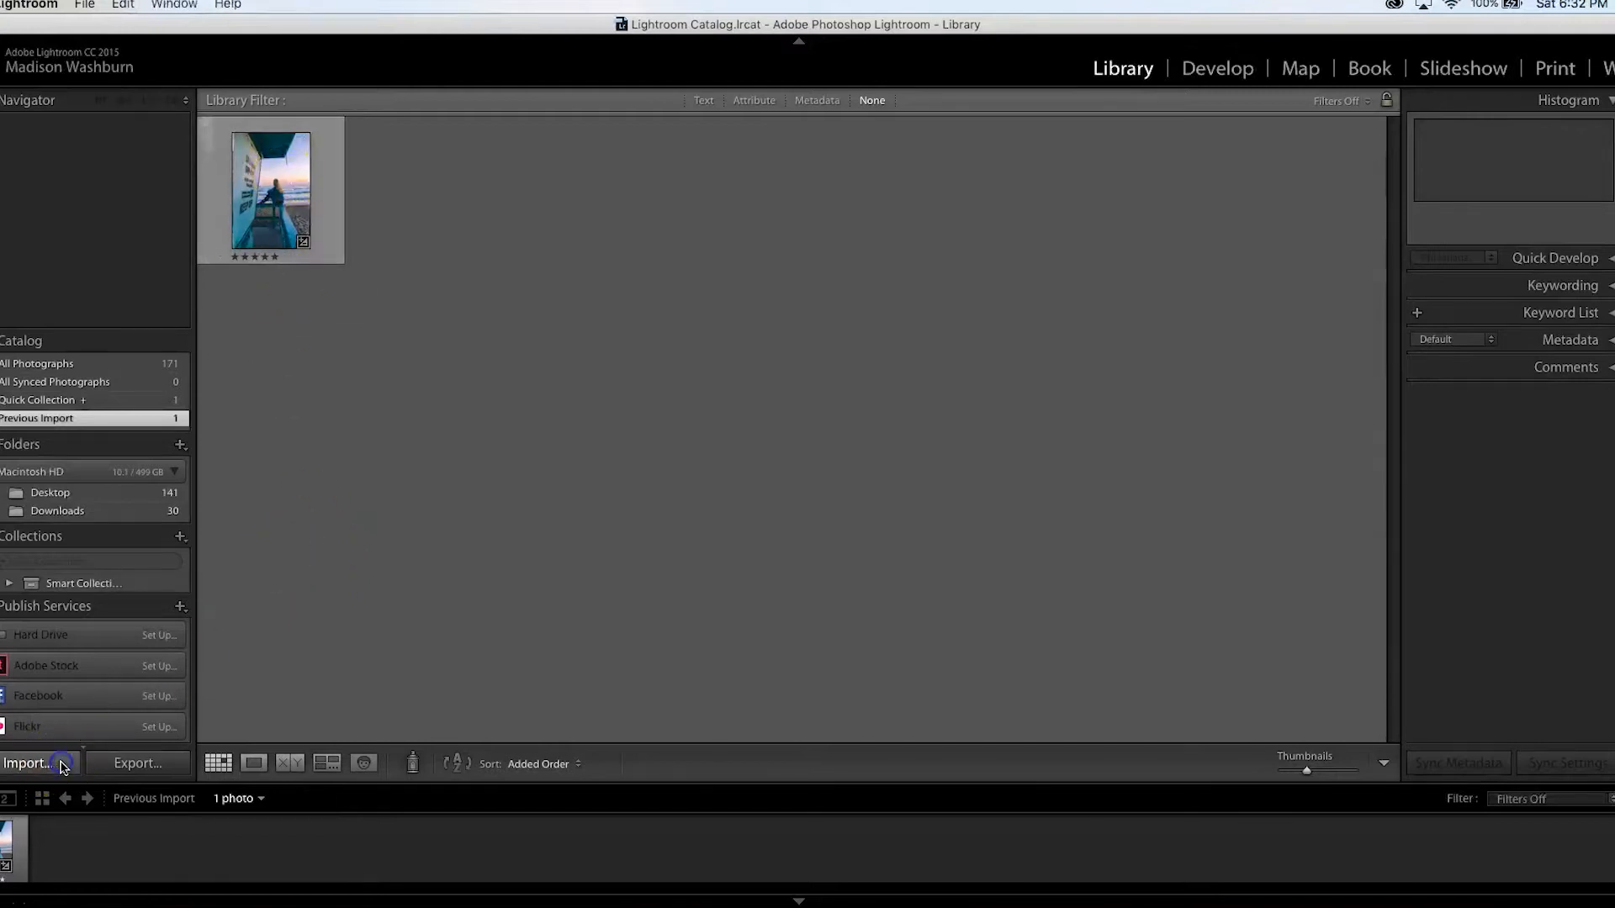
click(59, 276)
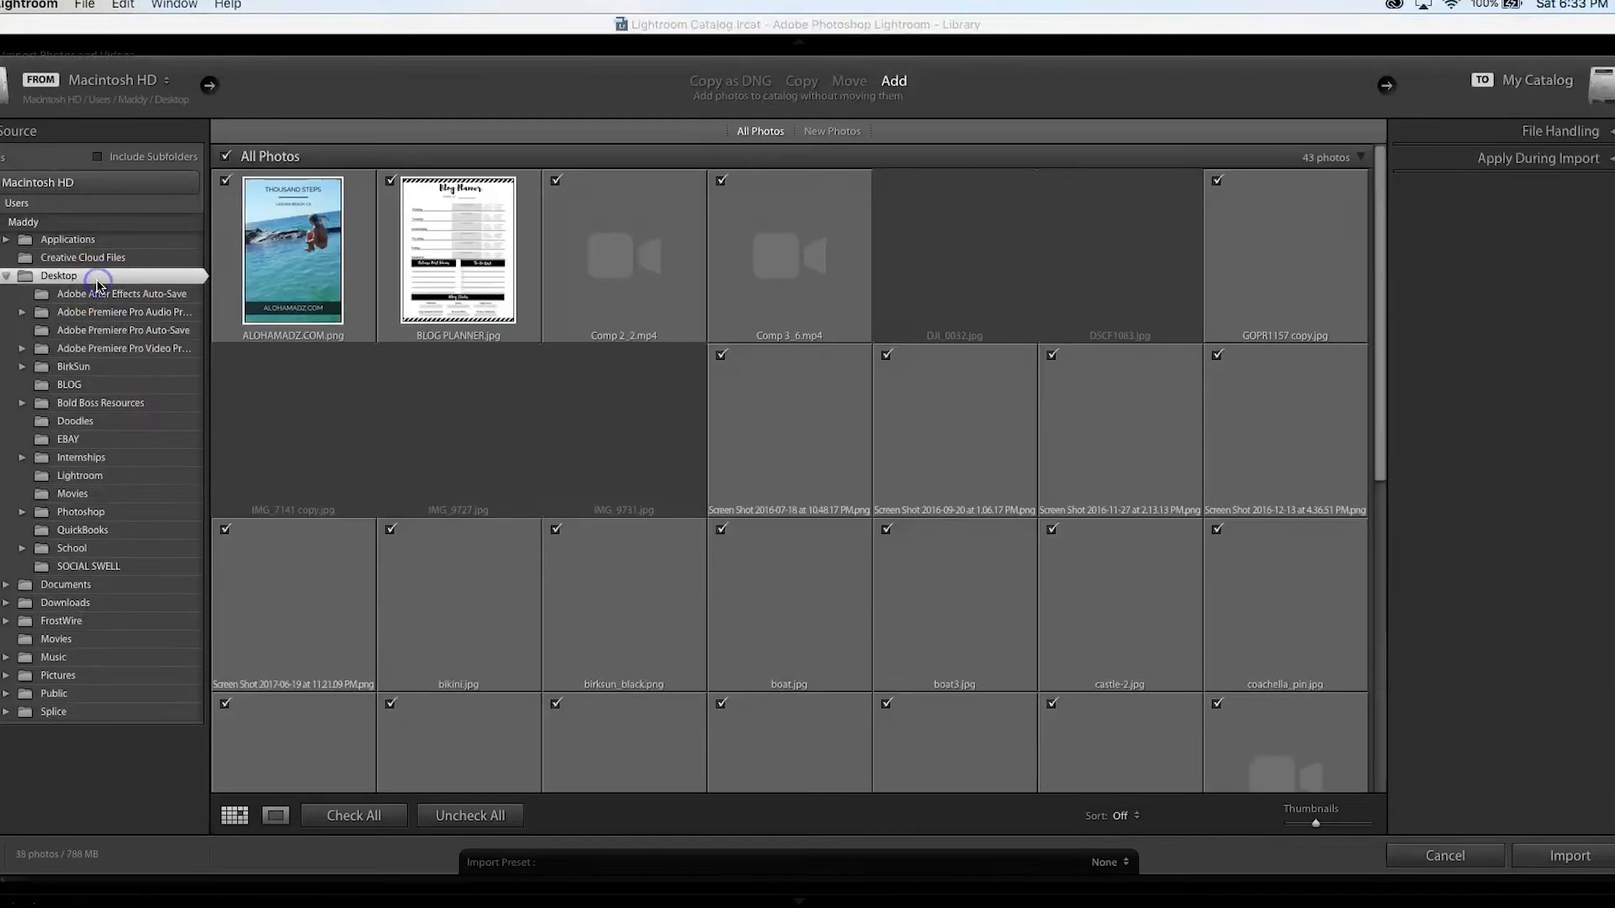
click(470, 815)
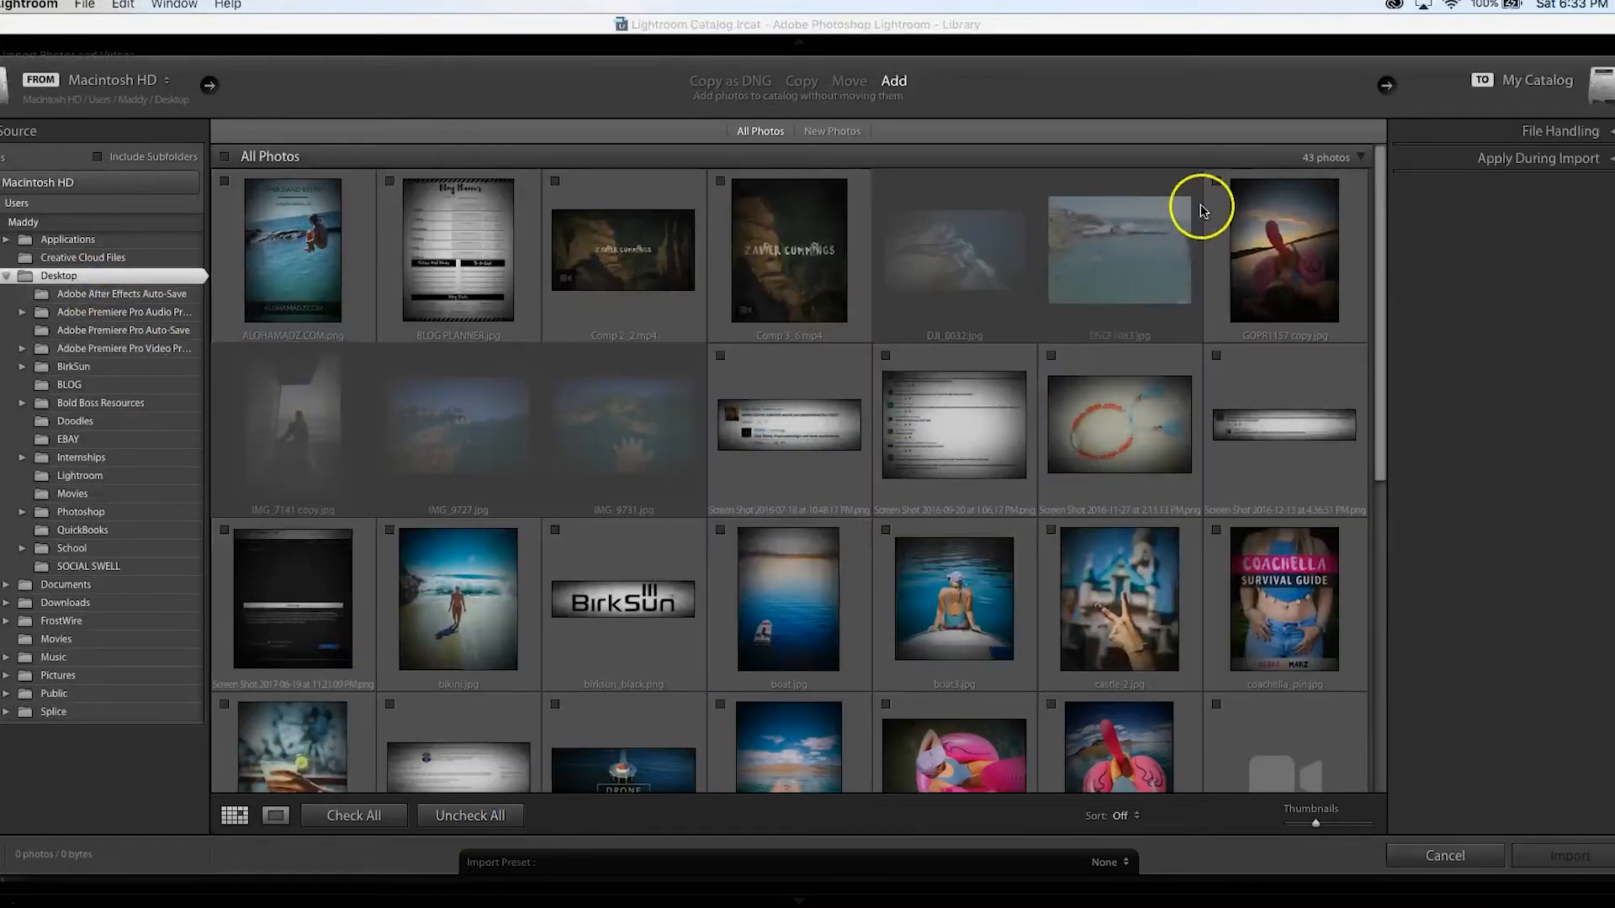
click(1215, 182)
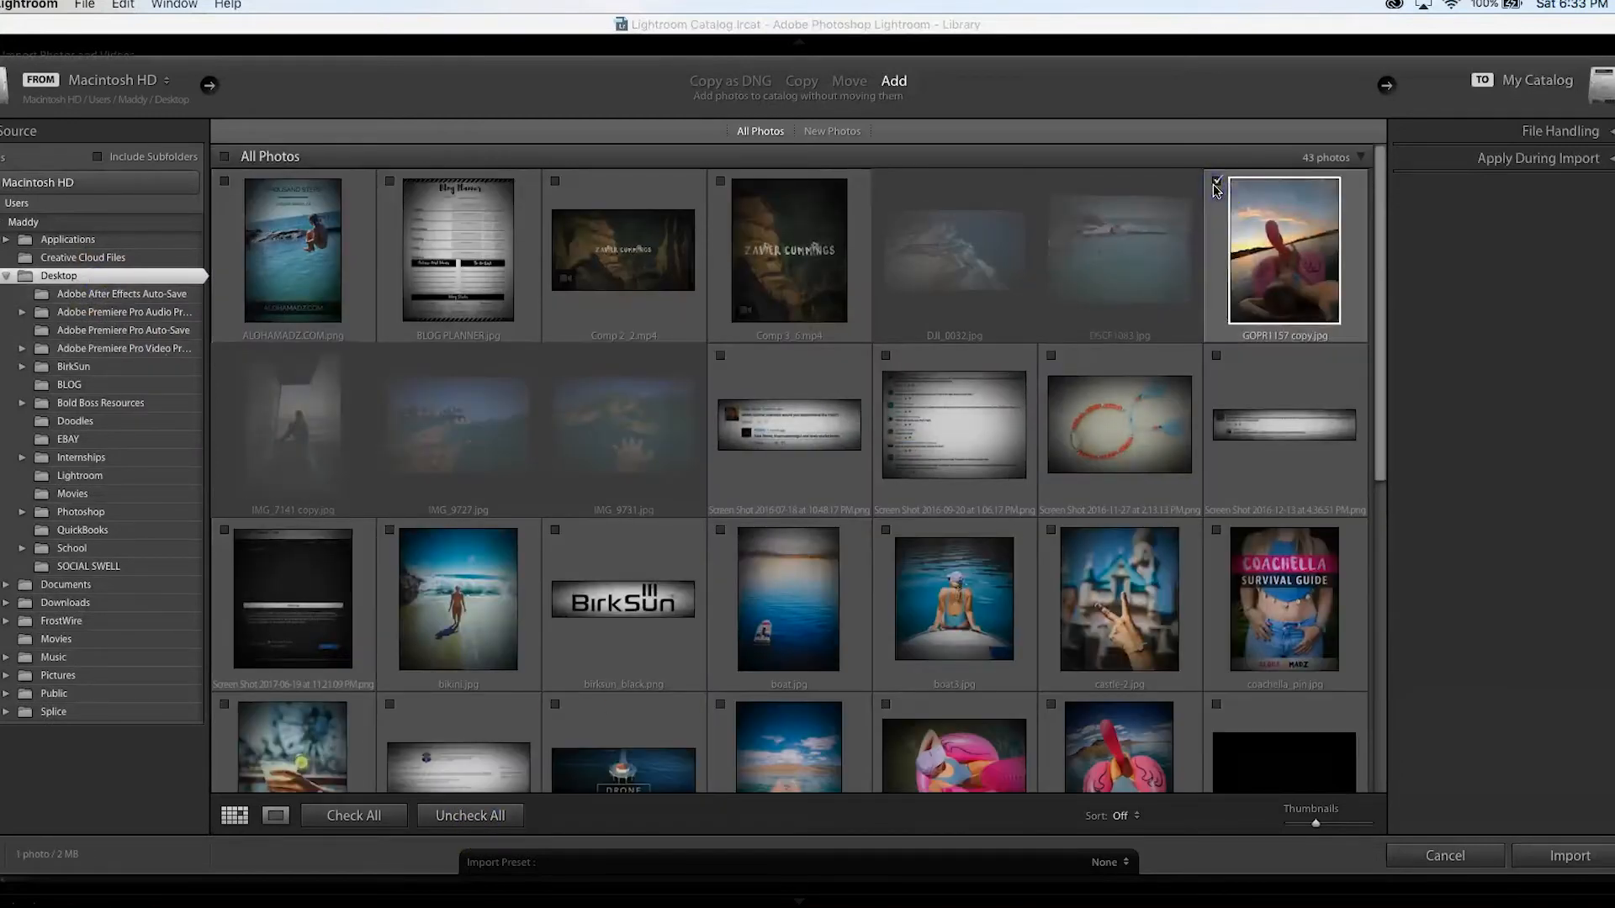
click(1557, 853)
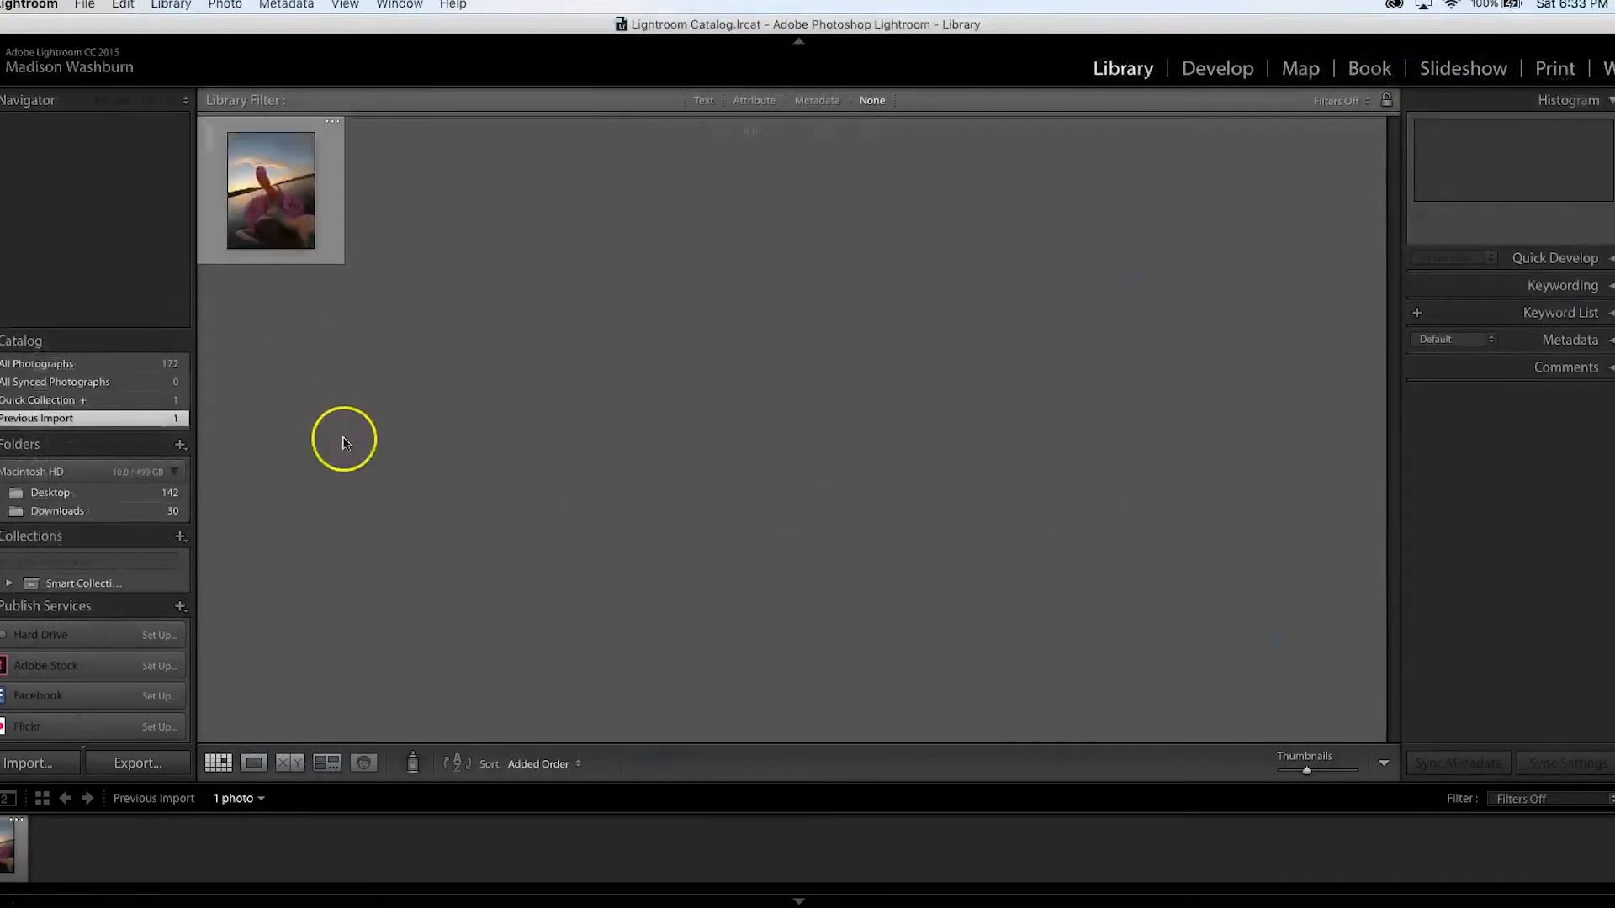
Step: Open the imported flamingo photo for developing and apply the Headshot preset from LR Presets
click(286, 210)
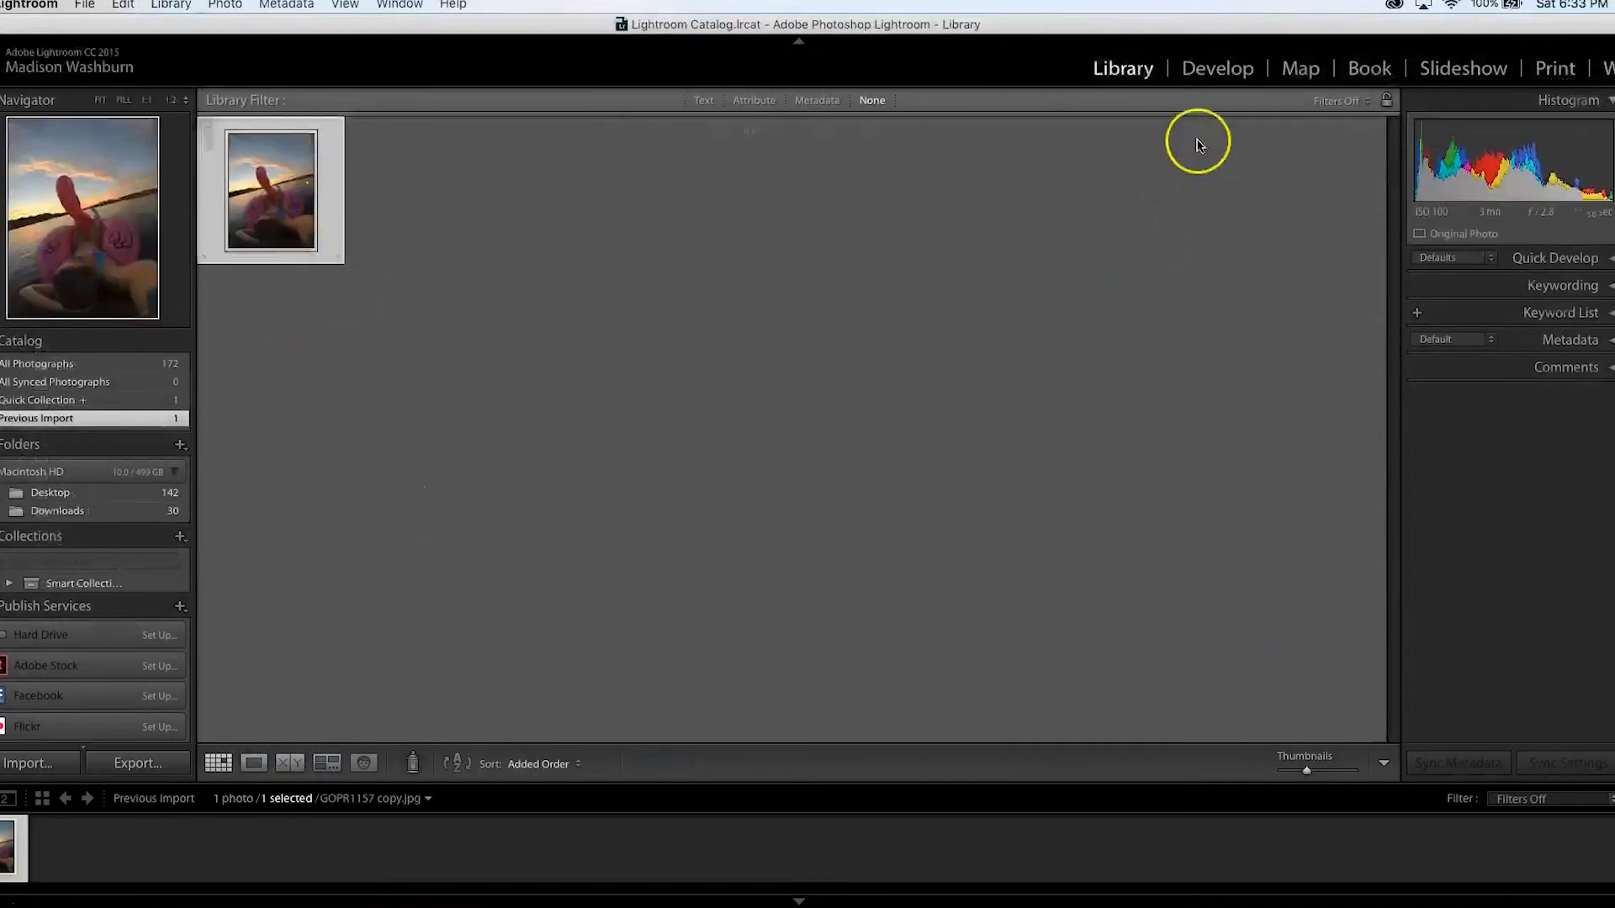
click(1219, 68)
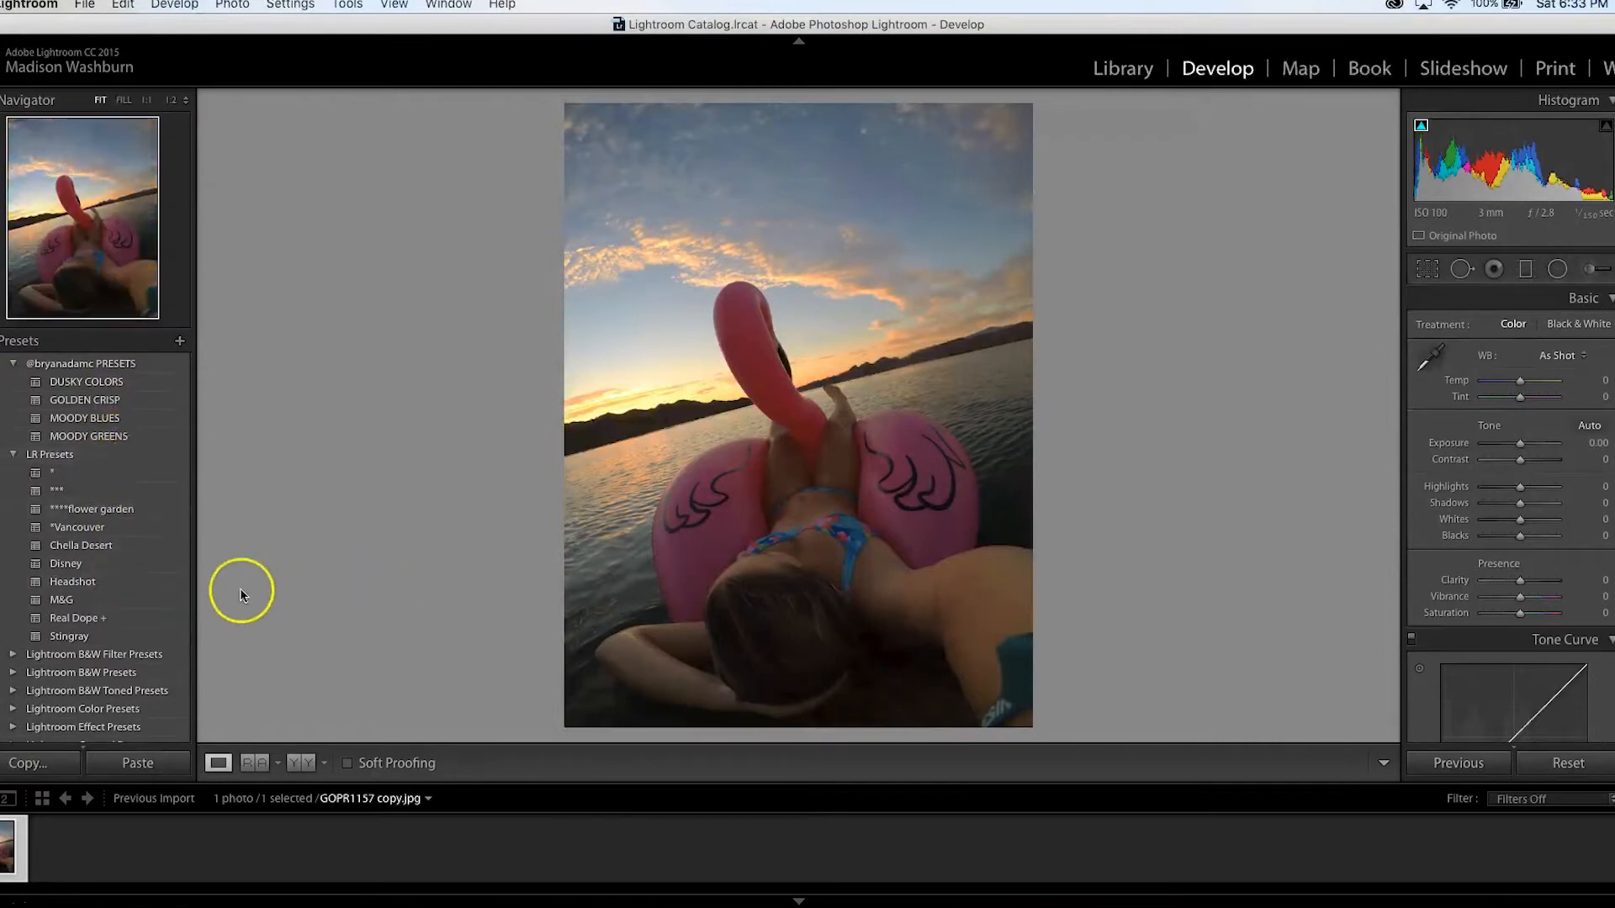
click(115, 625)
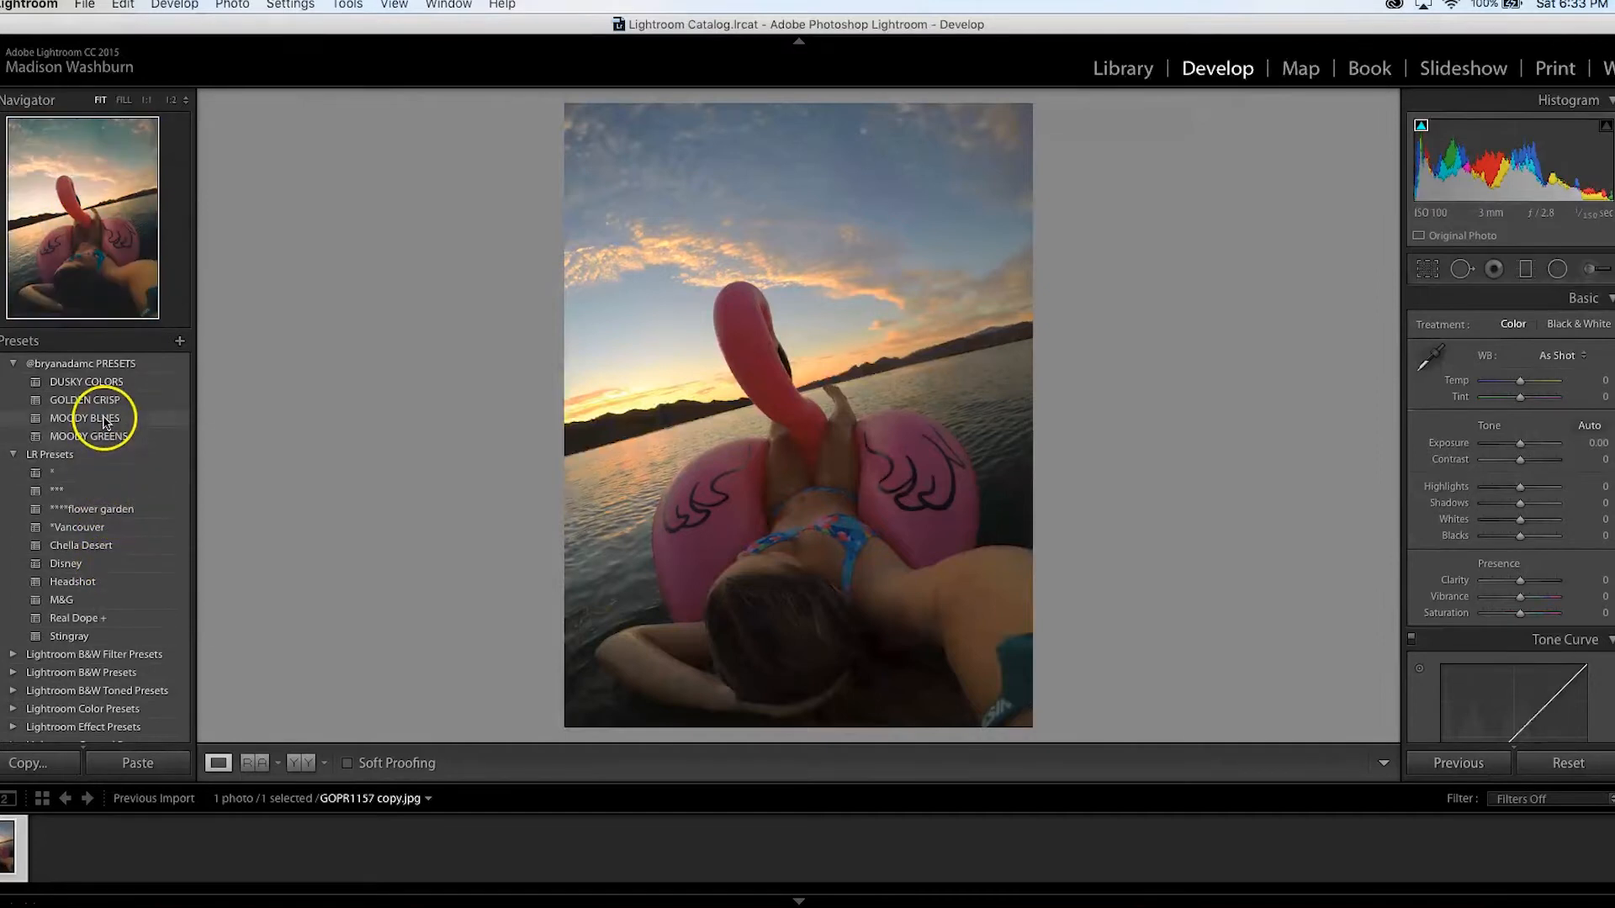
click(107, 582)
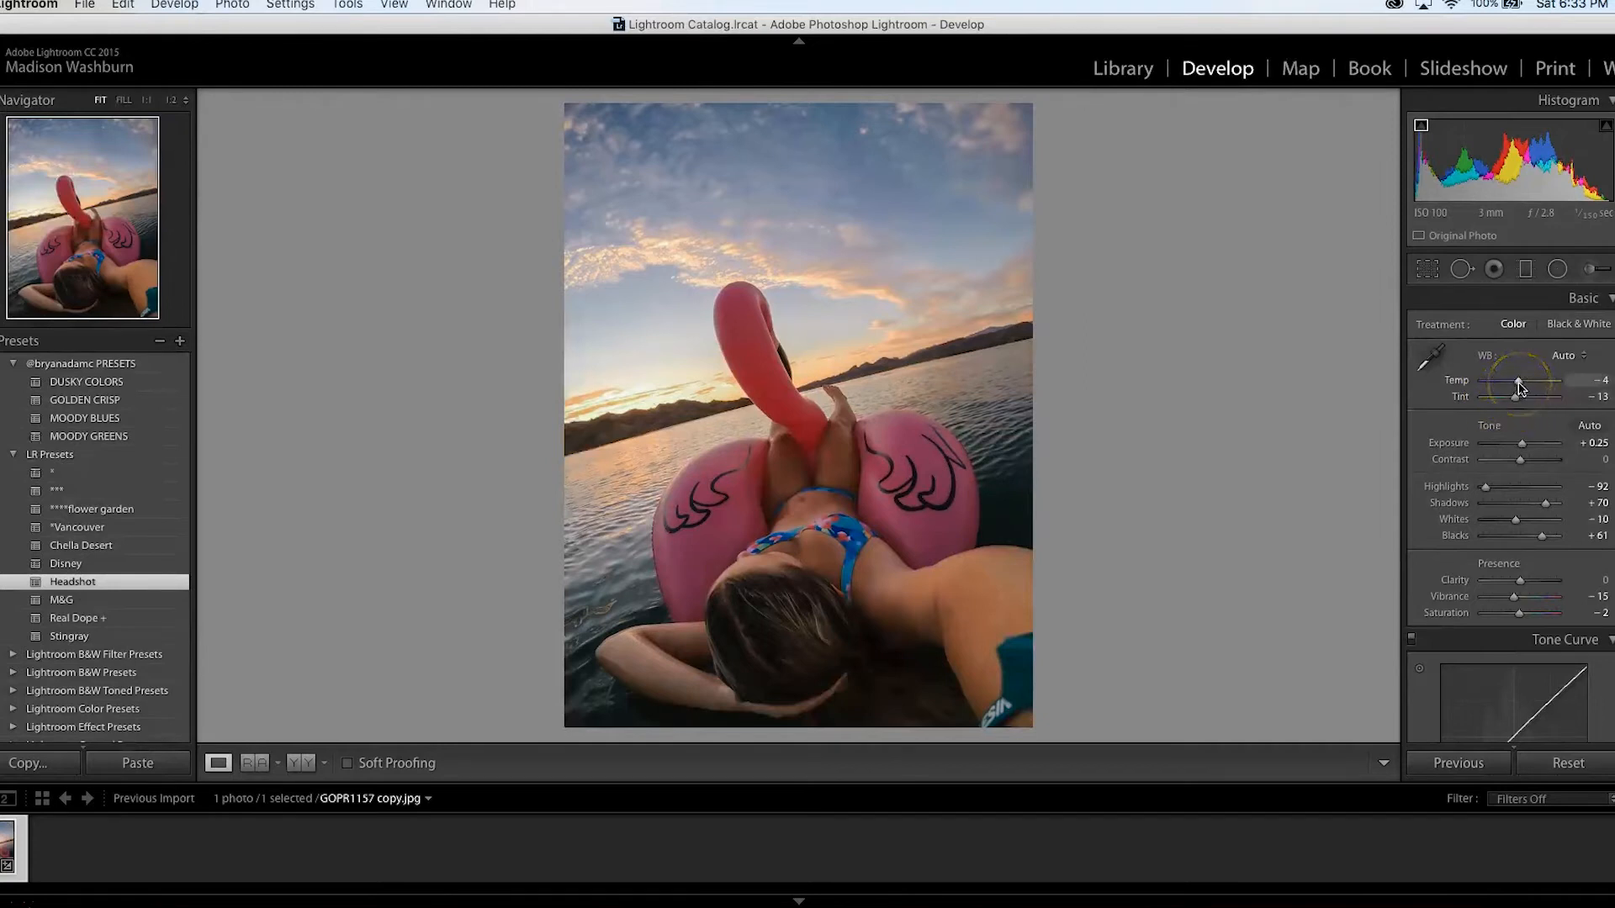
Step: Adjust the photo's white balance to a temperature of -5 and a tint of -6
drag(1521, 386, 1519, 386)
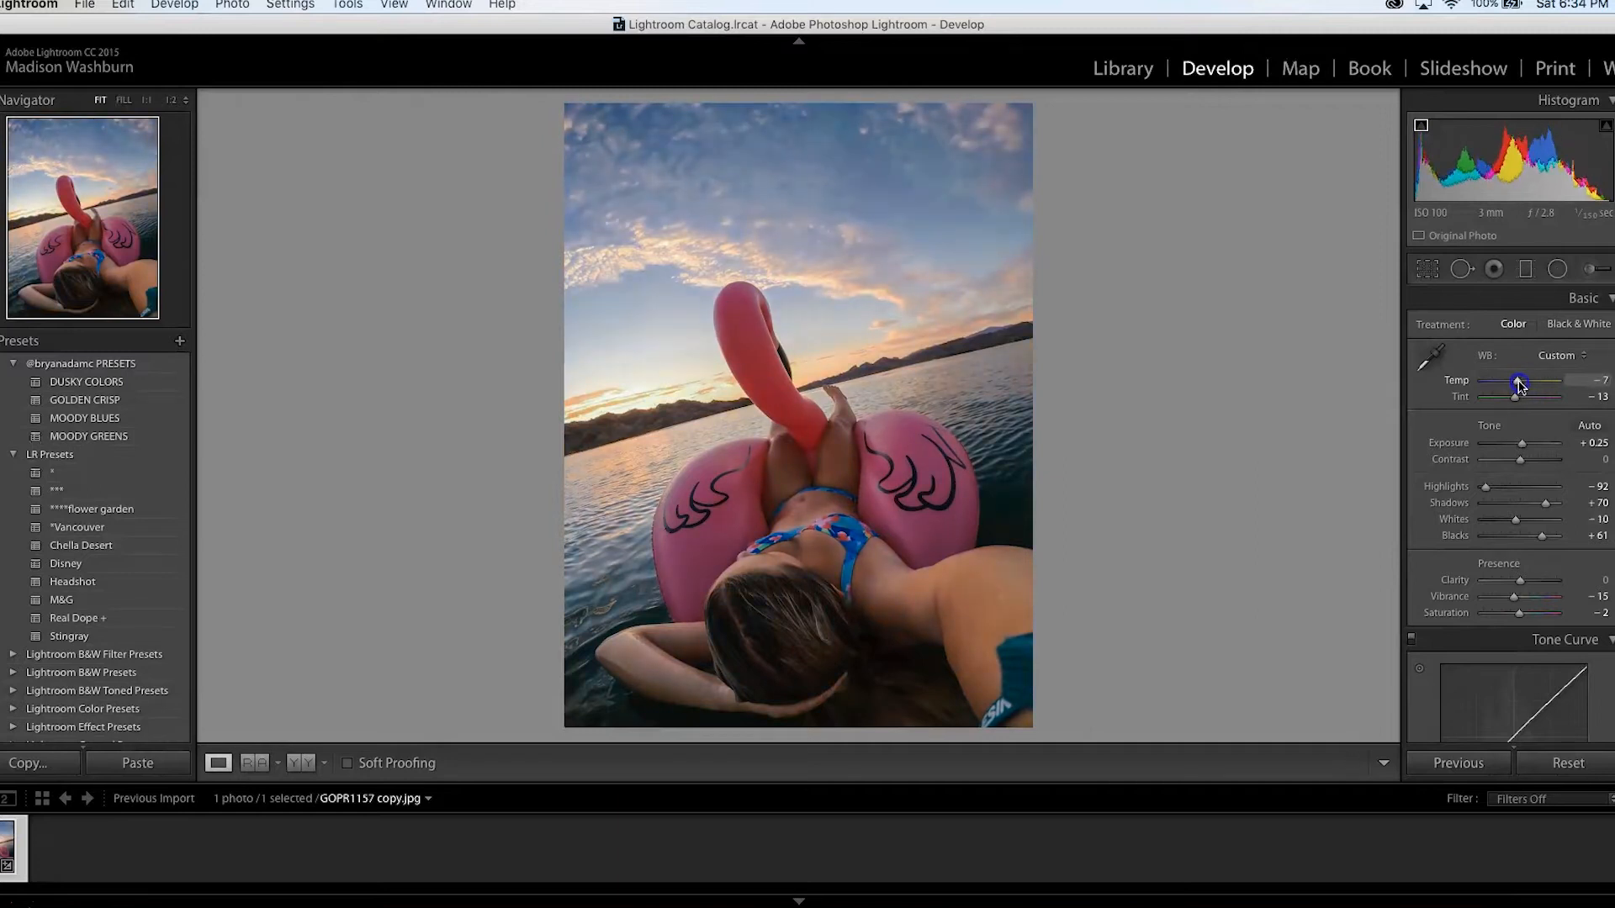
click(1514, 400)
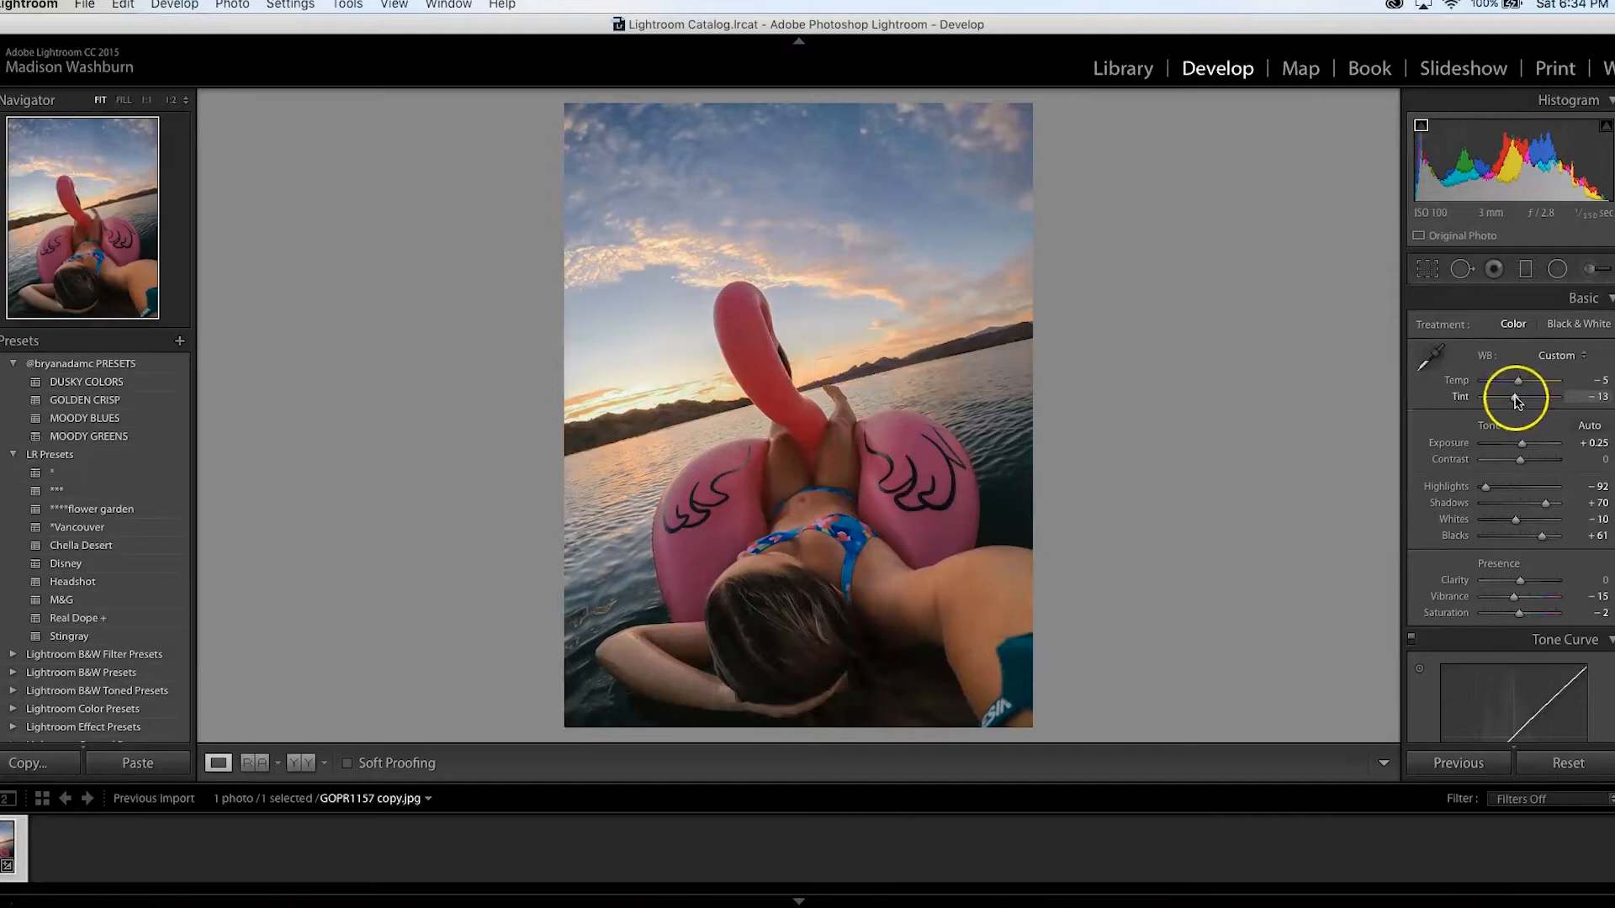
drag(1517, 401, 1520, 402)
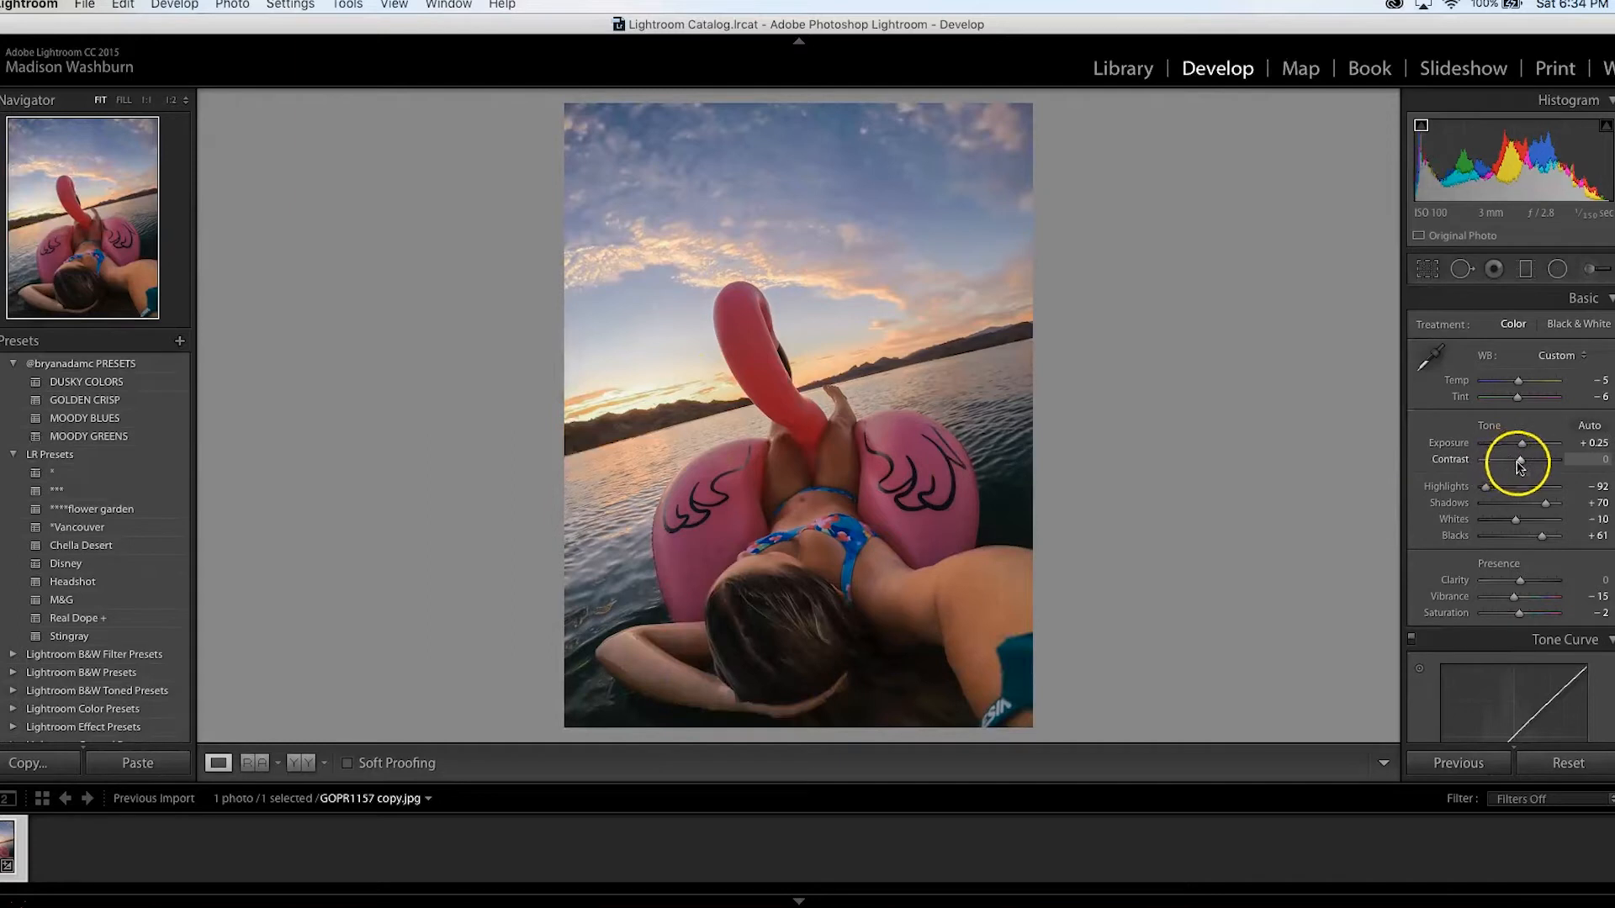
Step: Set the photo's exposure to +0.25, contrast to +5, highlights to -97 and shadows to +88
drag(1523, 450, 1523, 449)
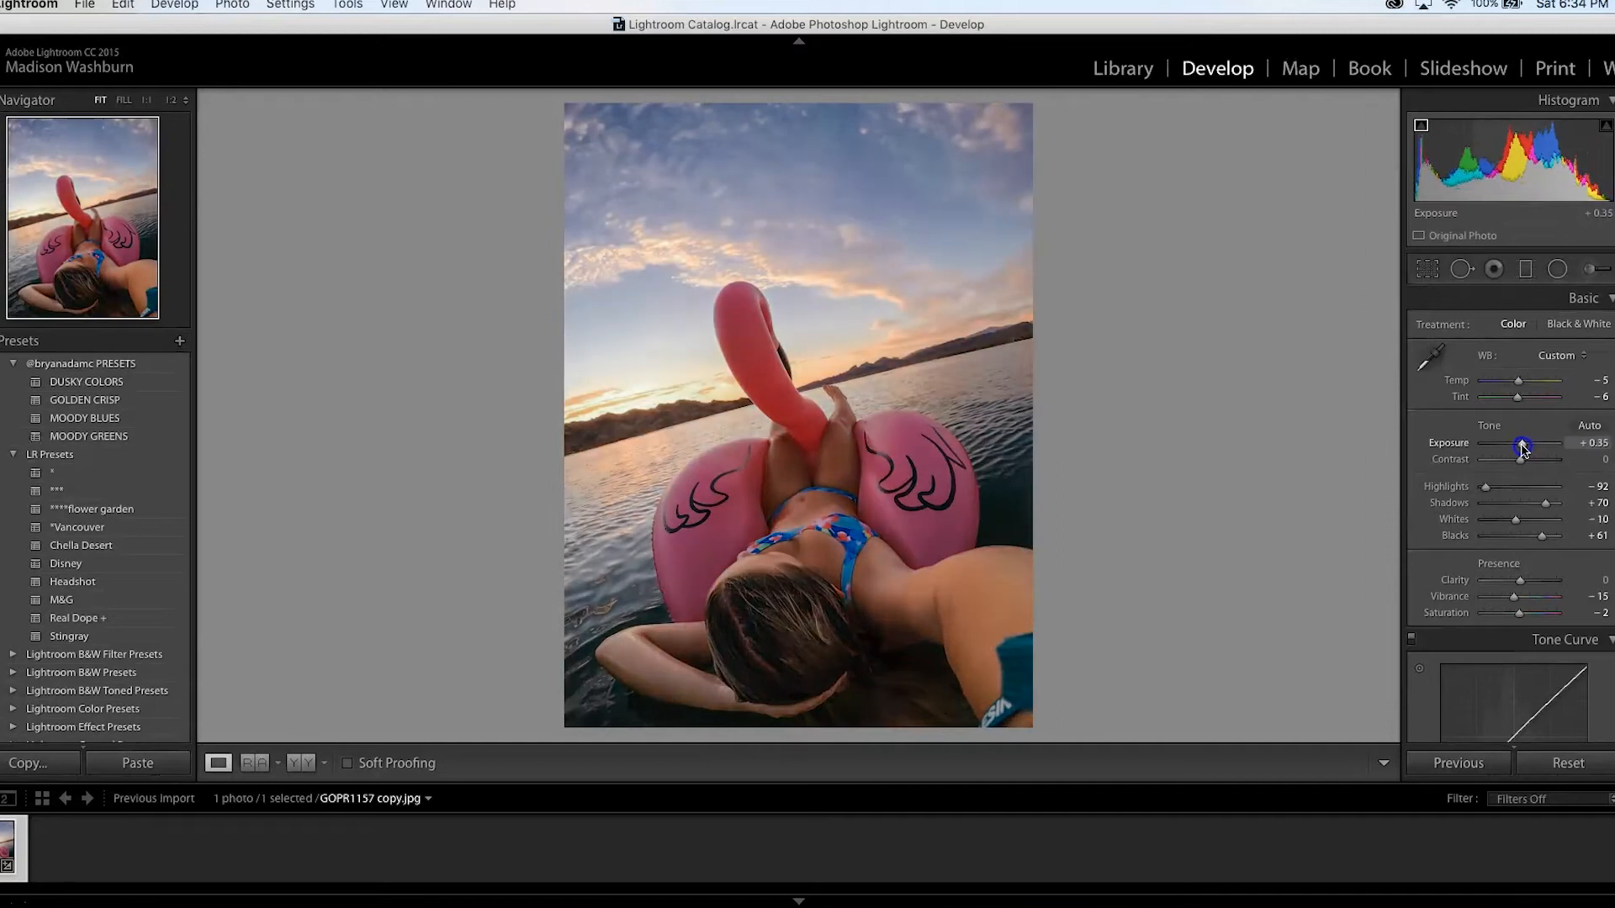
drag(1524, 450, 1524, 462)
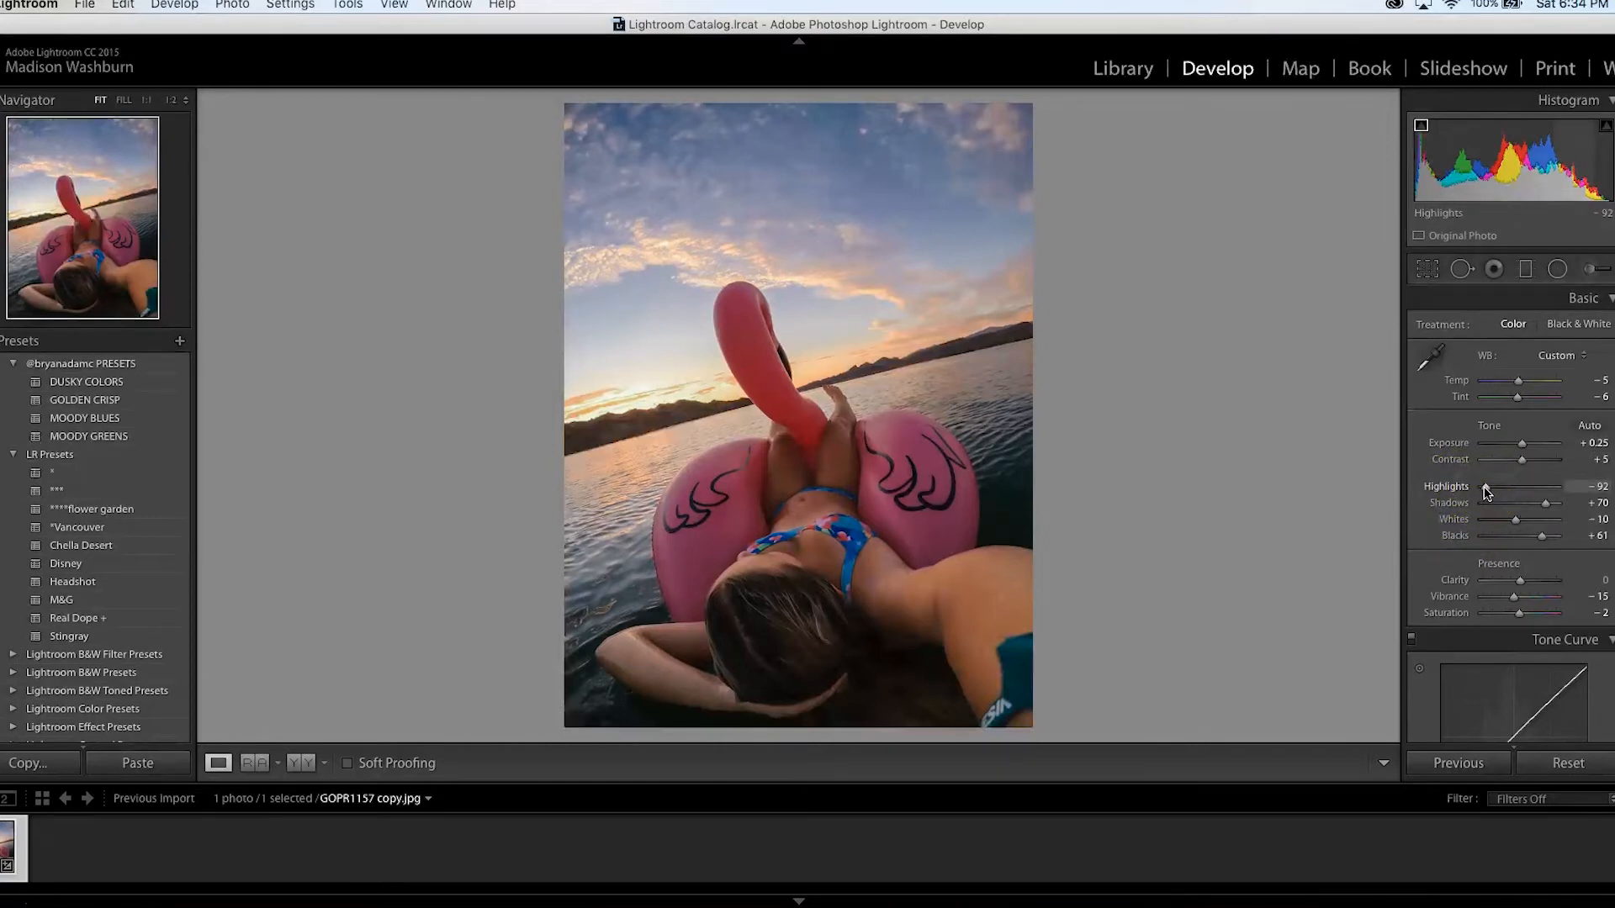
mouse_move(1487, 492)
mouse_down()
mouse_move(1552, 487)
mouse_move(1486, 493)
mouse_up()
click(1508, 510)
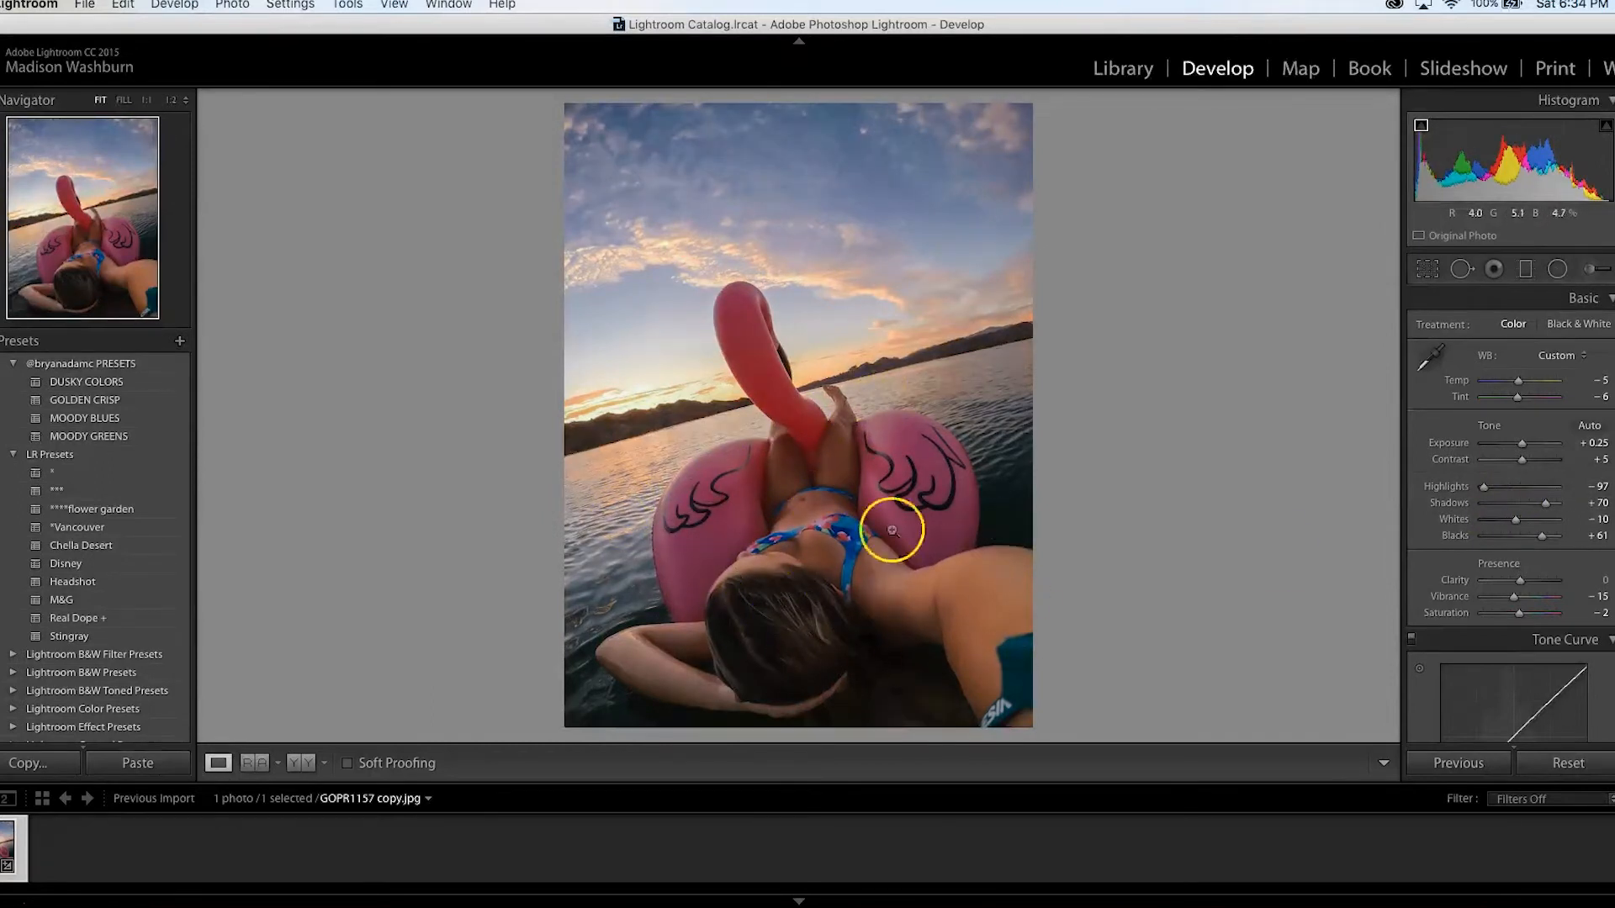
drag(1554, 502, 1554, 512)
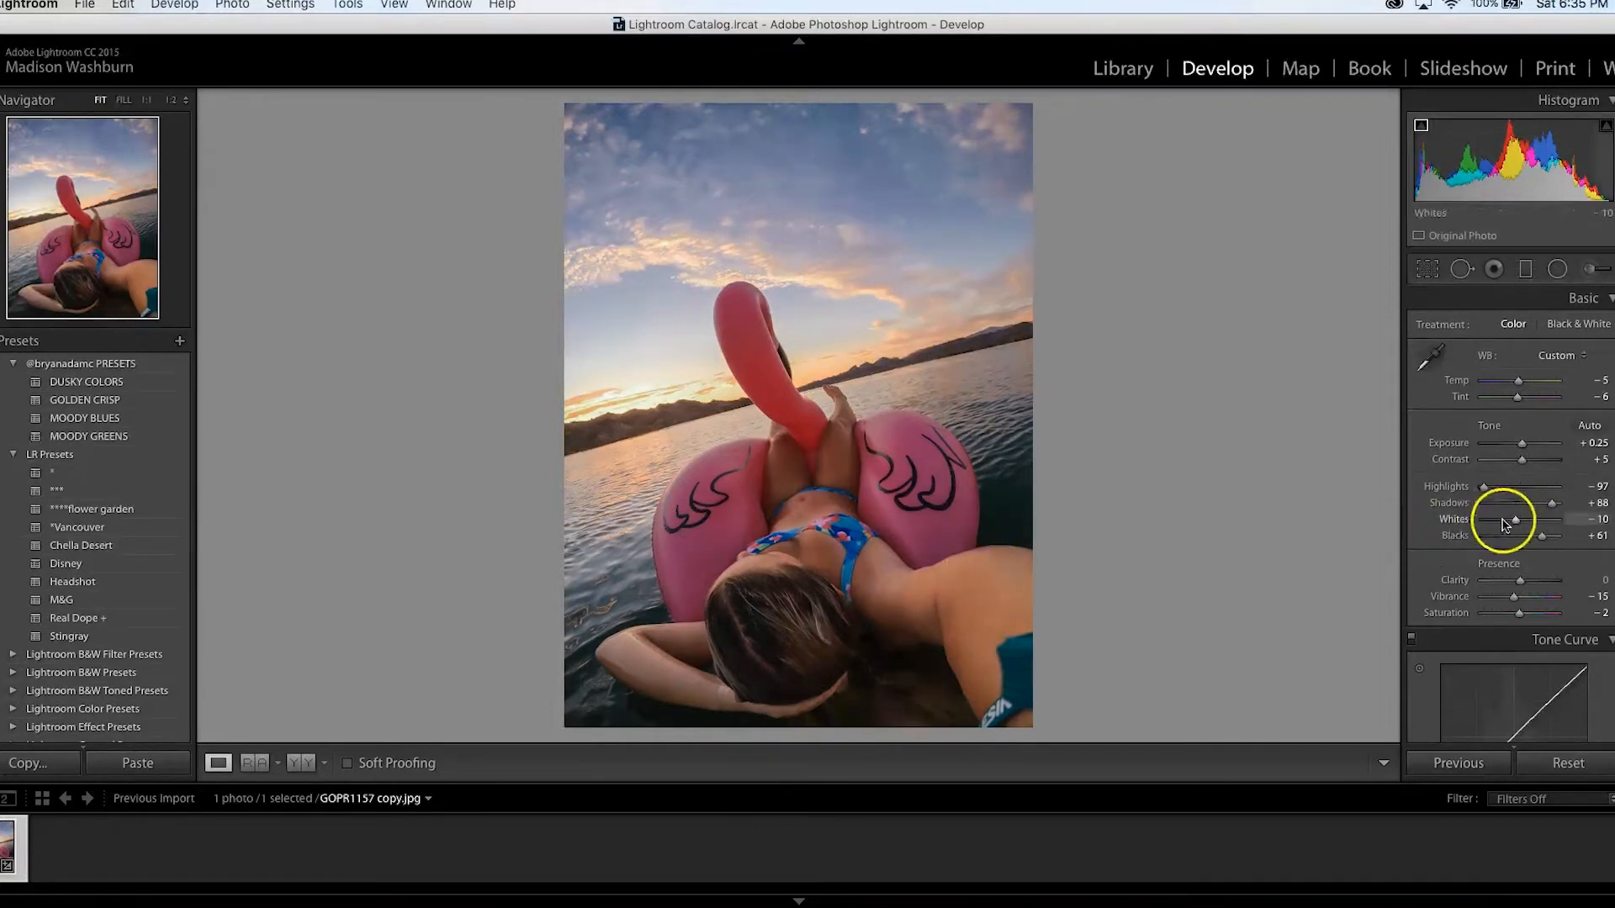
Step: Raise the photo's whites to +11 and reduce its blacks to +51
mouse_move(1516, 523)
mouse_down()
mouse_move(1559, 520)
mouse_move(1524, 523)
mouse_up()
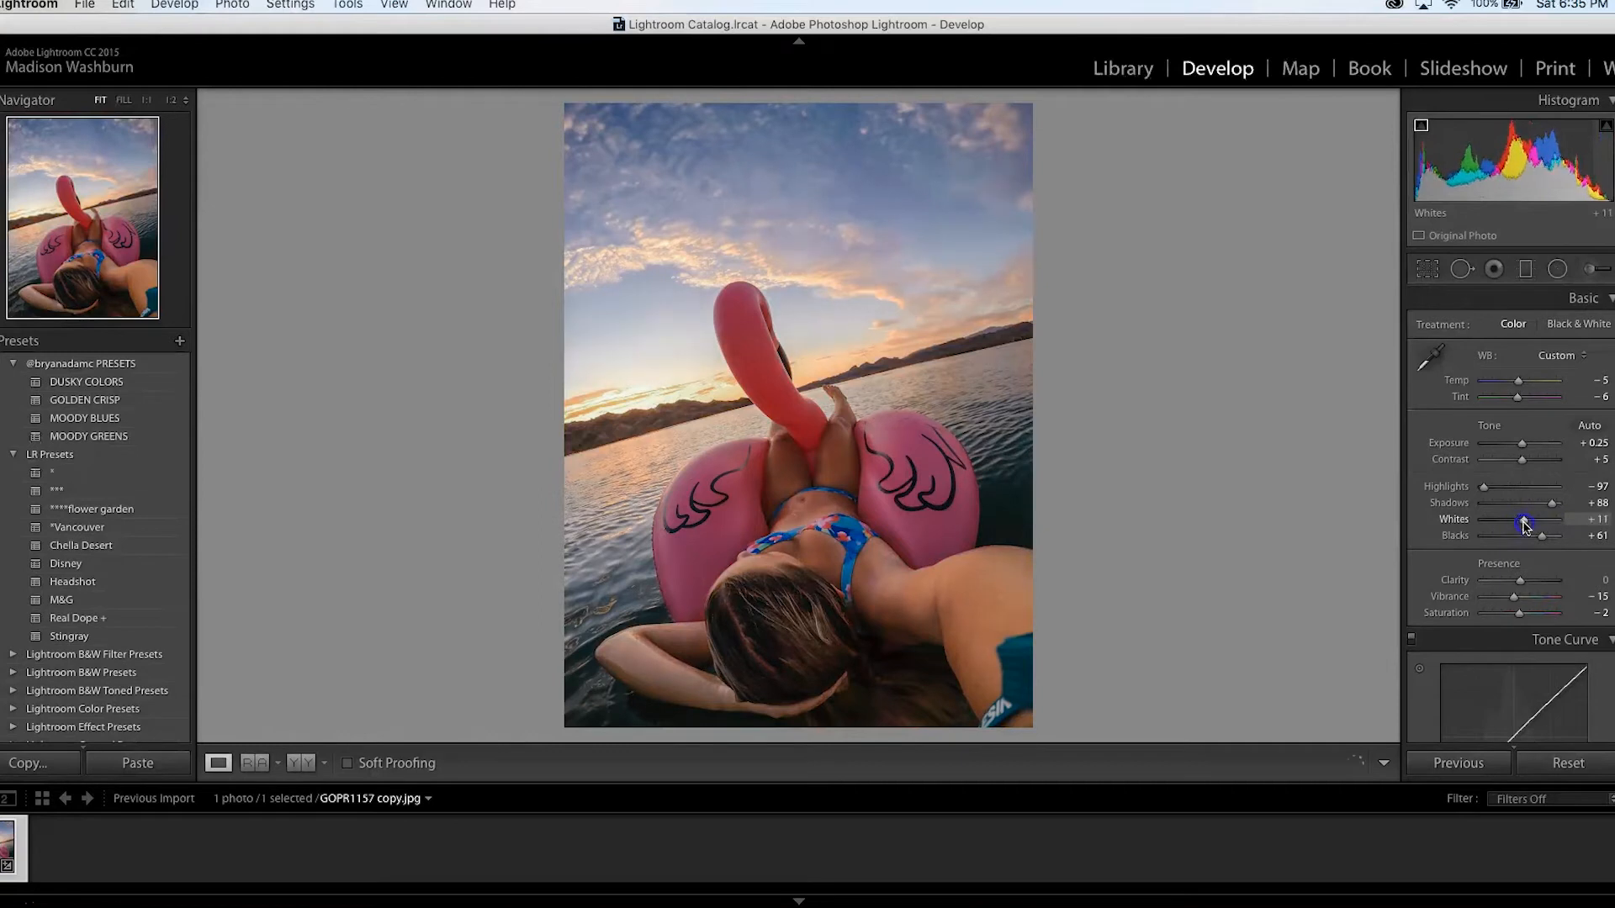
click(1541, 535)
mouse_move(1541, 538)
mouse_down()
mouse_move(1565, 540)
mouse_move(1524, 538)
mouse_move(1539, 539)
mouse_up()
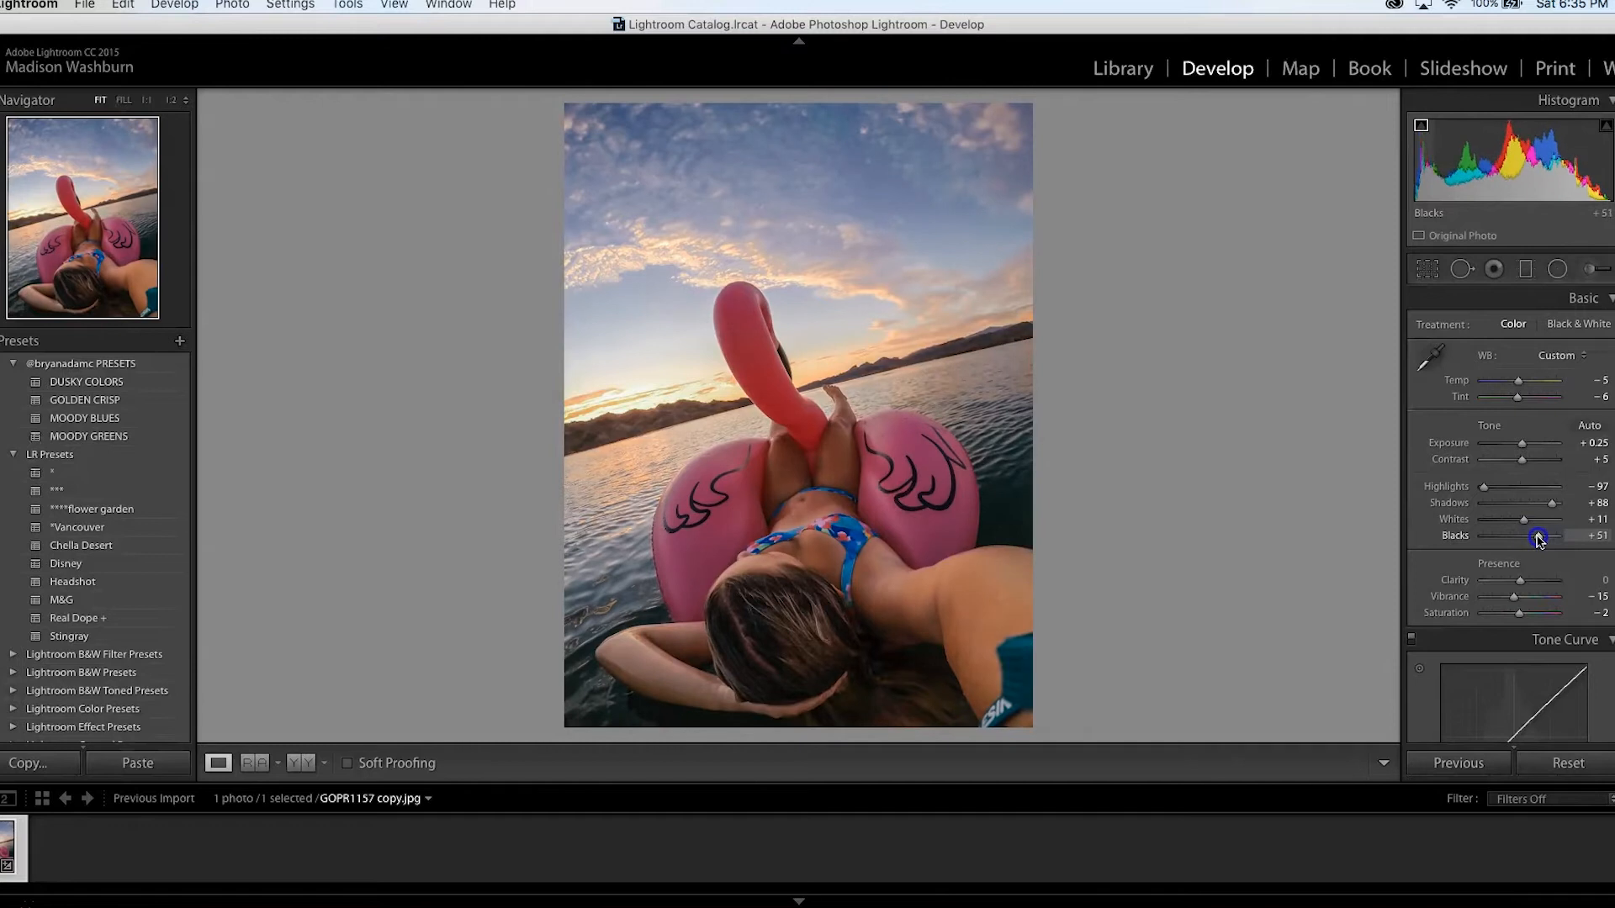
Step: Set the presence values to clarity +9, vibrance +3 and saturation -1
scroll(1539, 540, down, 3)
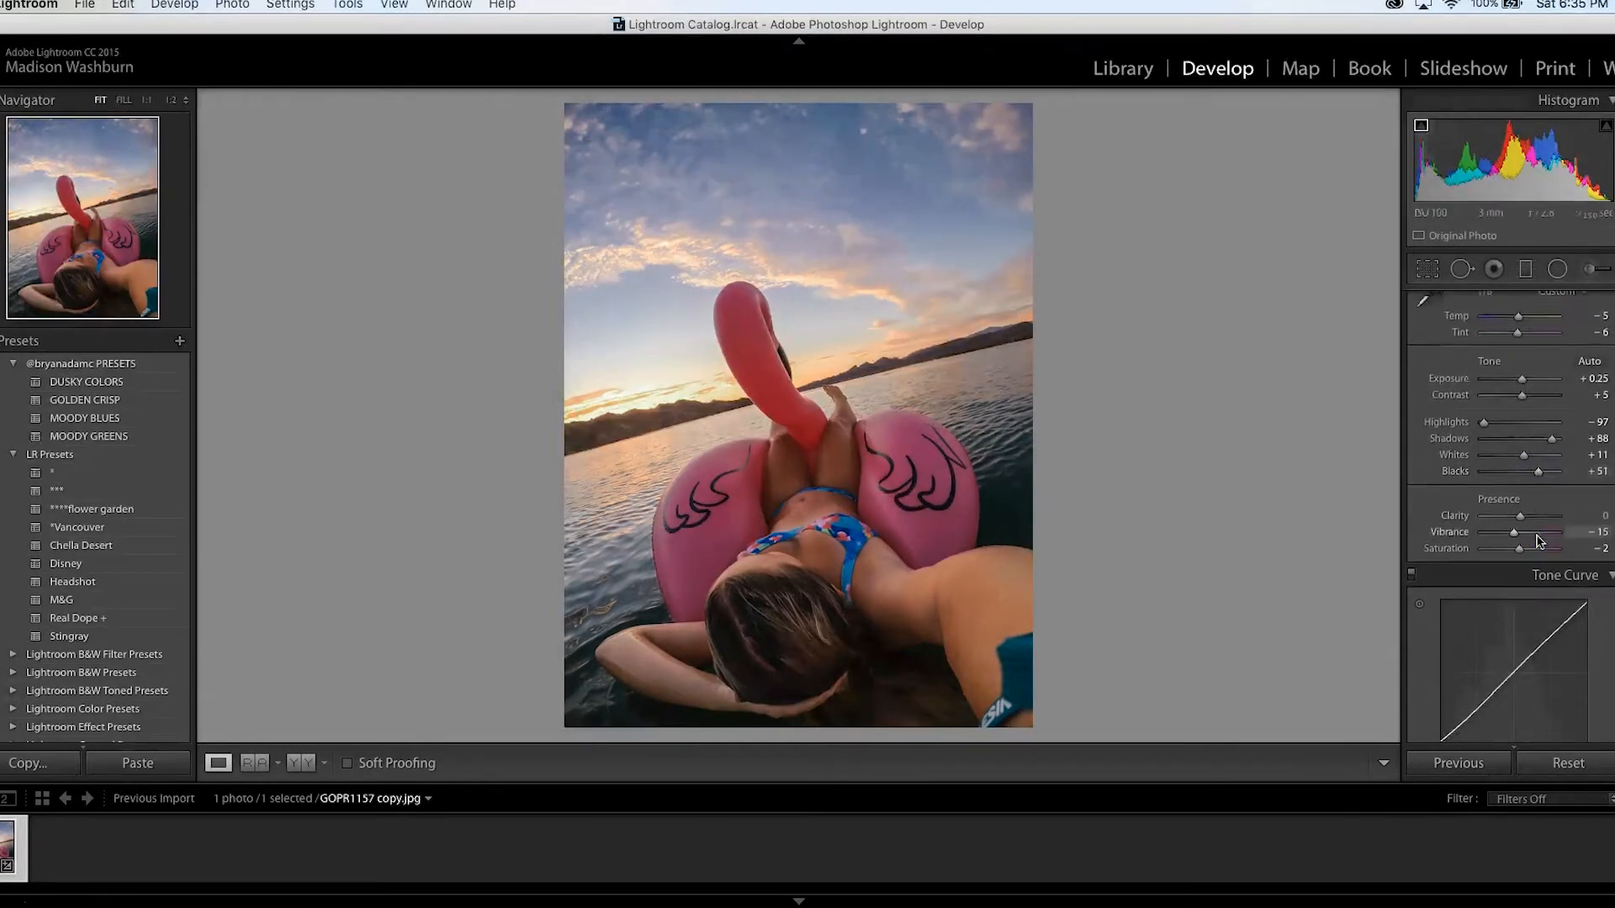
click(1461, 501)
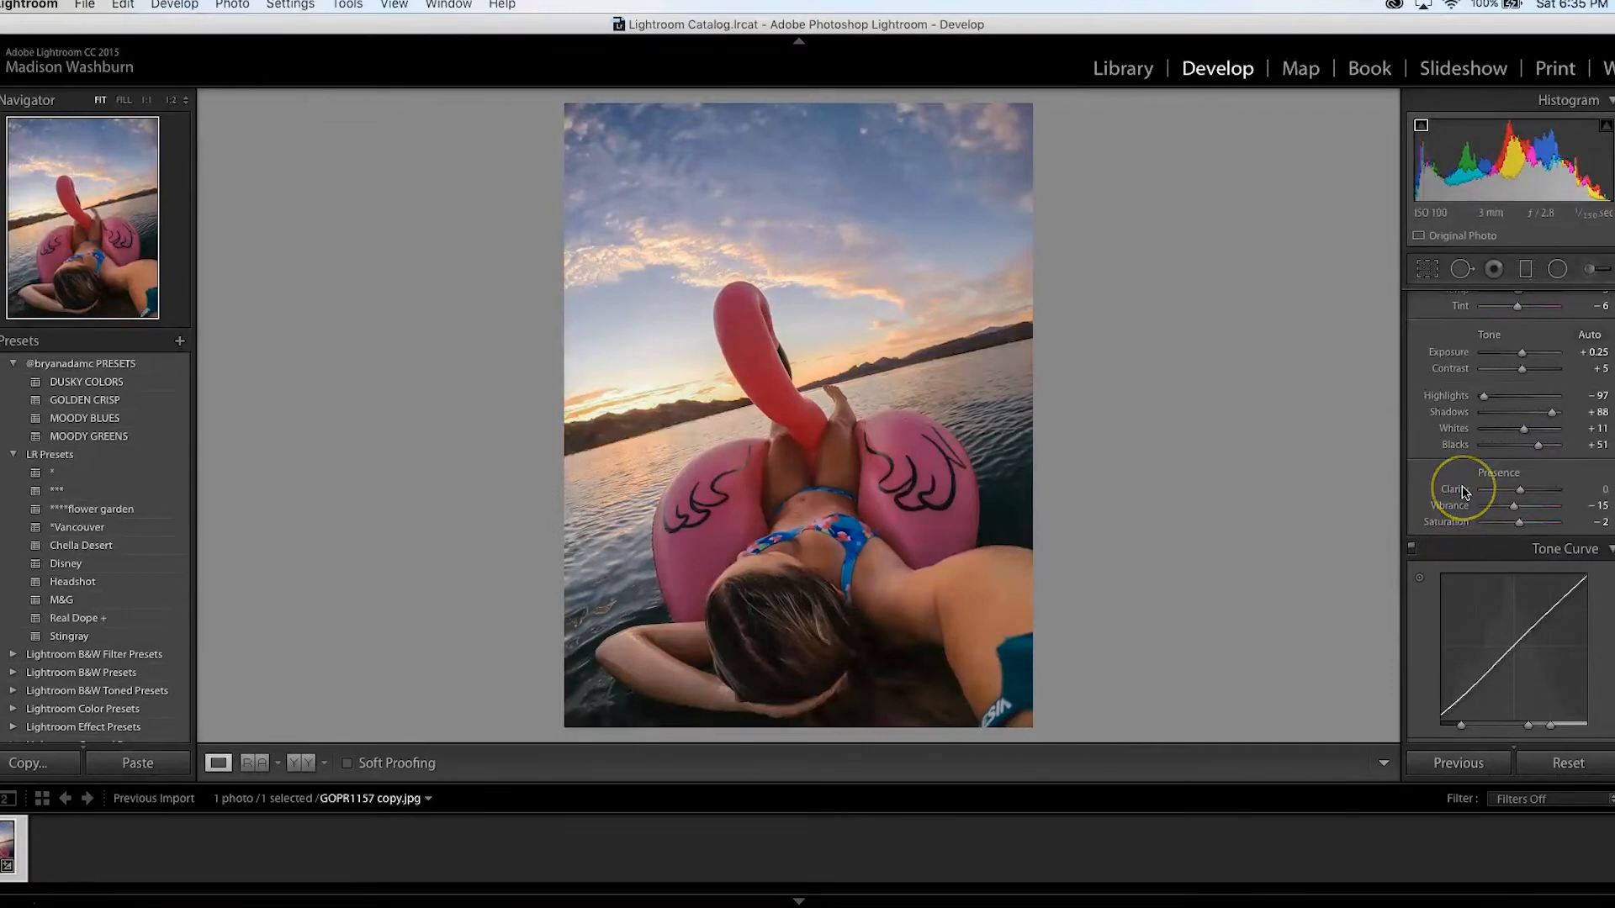
drag(1522, 490, 1525, 495)
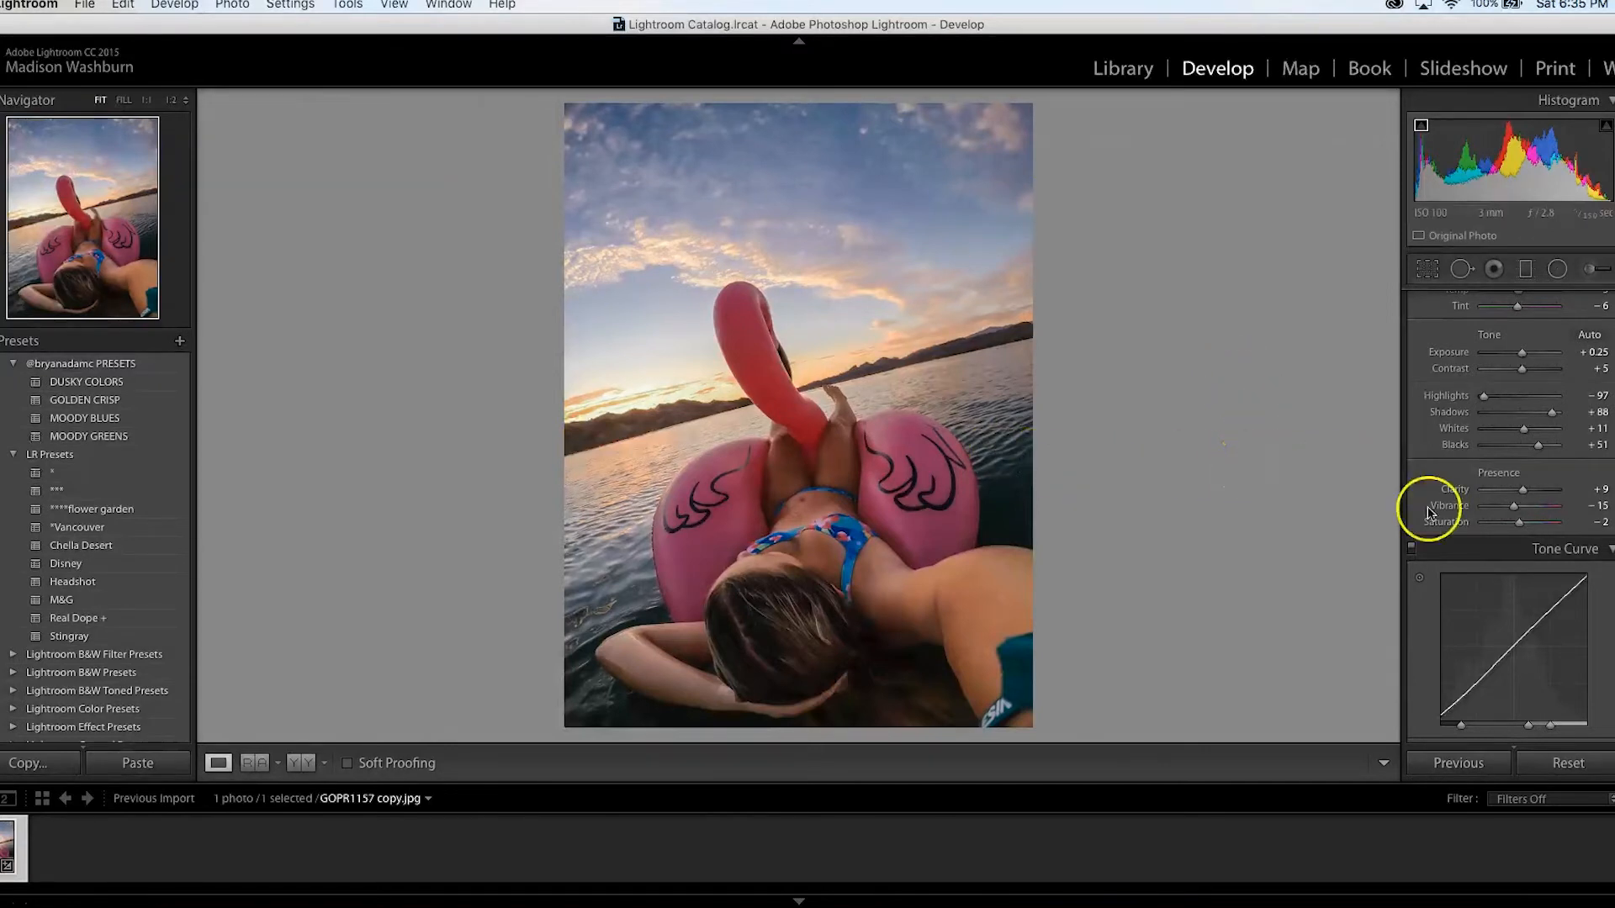
double_click(1455, 509)
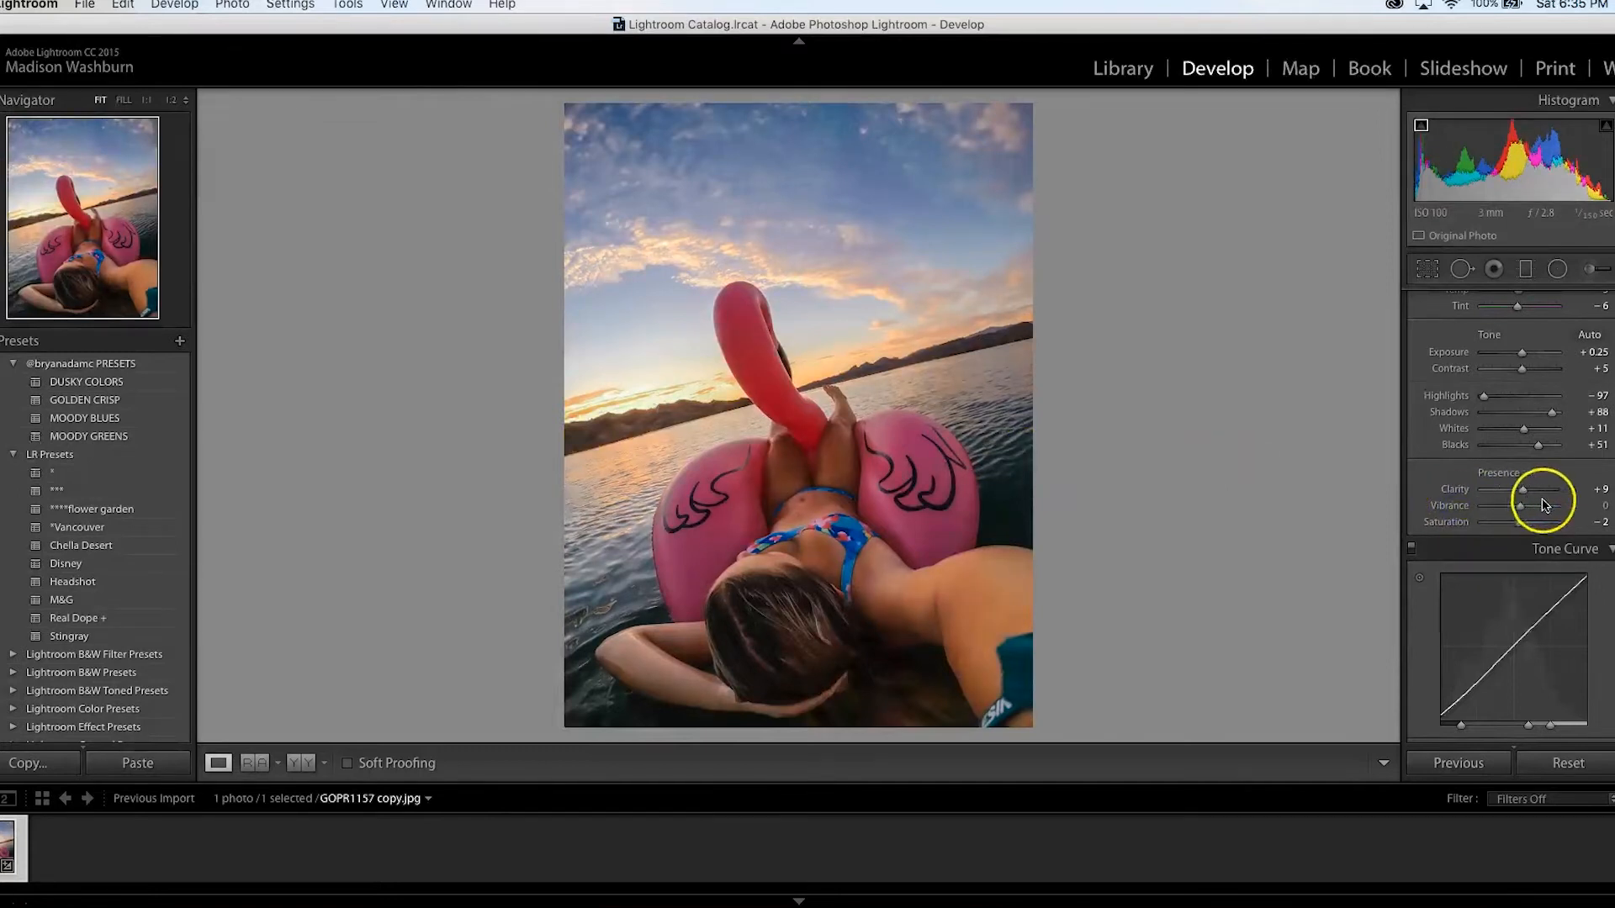
mouse_move(1522, 508)
mouse_down()
mouse_move(1548, 514)
mouse_move(1524, 513)
mouse_up()
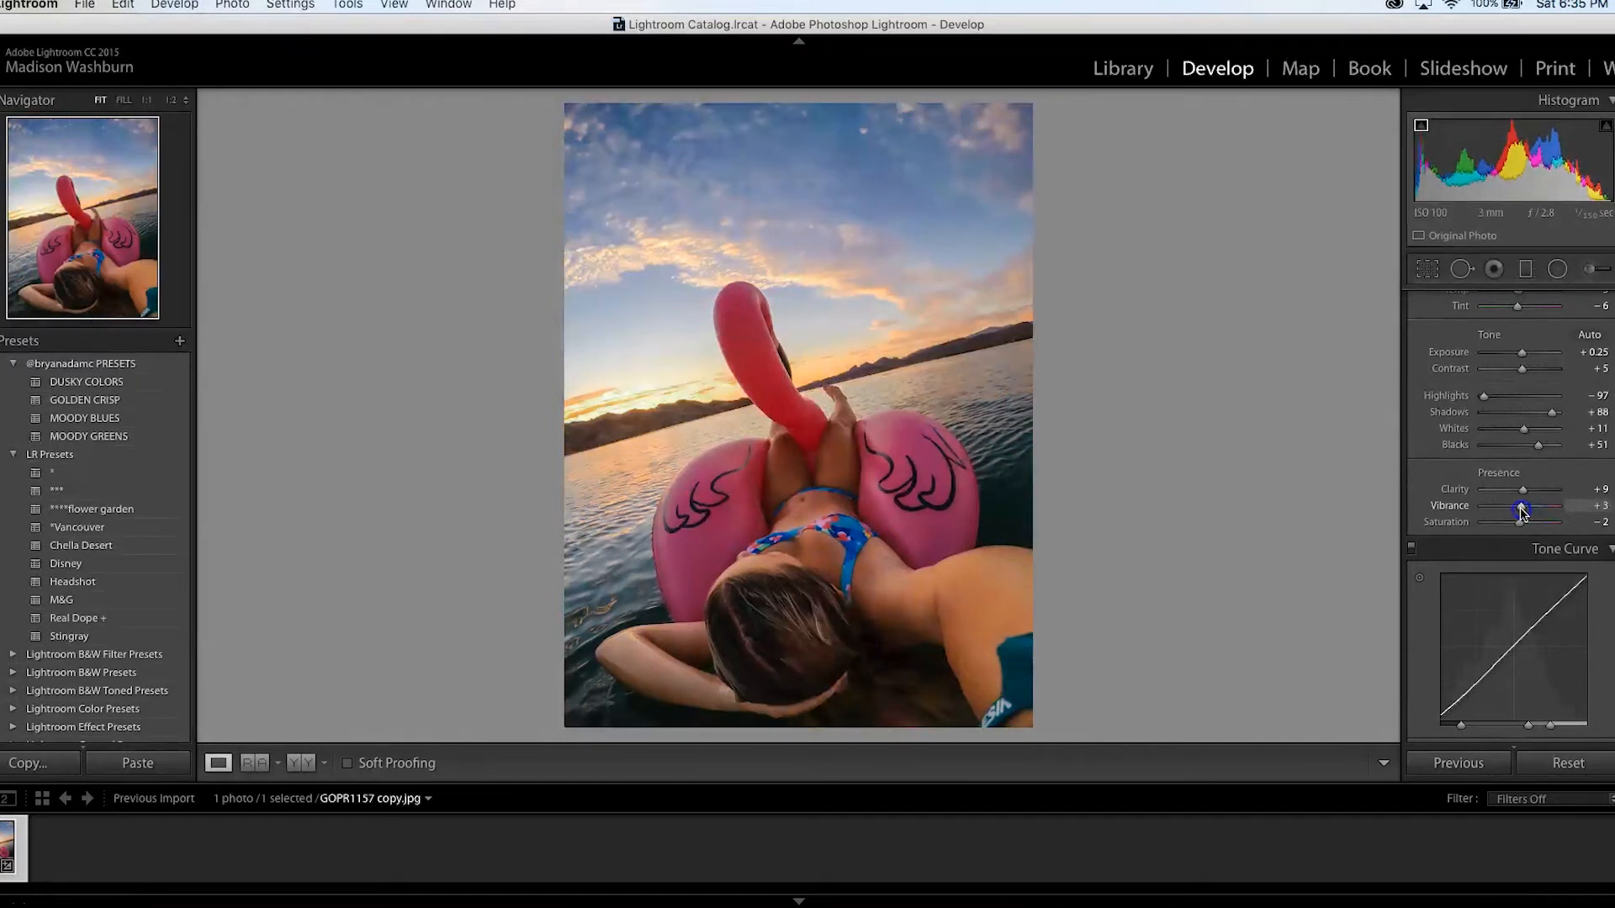
double_click(1462, 526)
drag(1519, 522, 1517, 523)
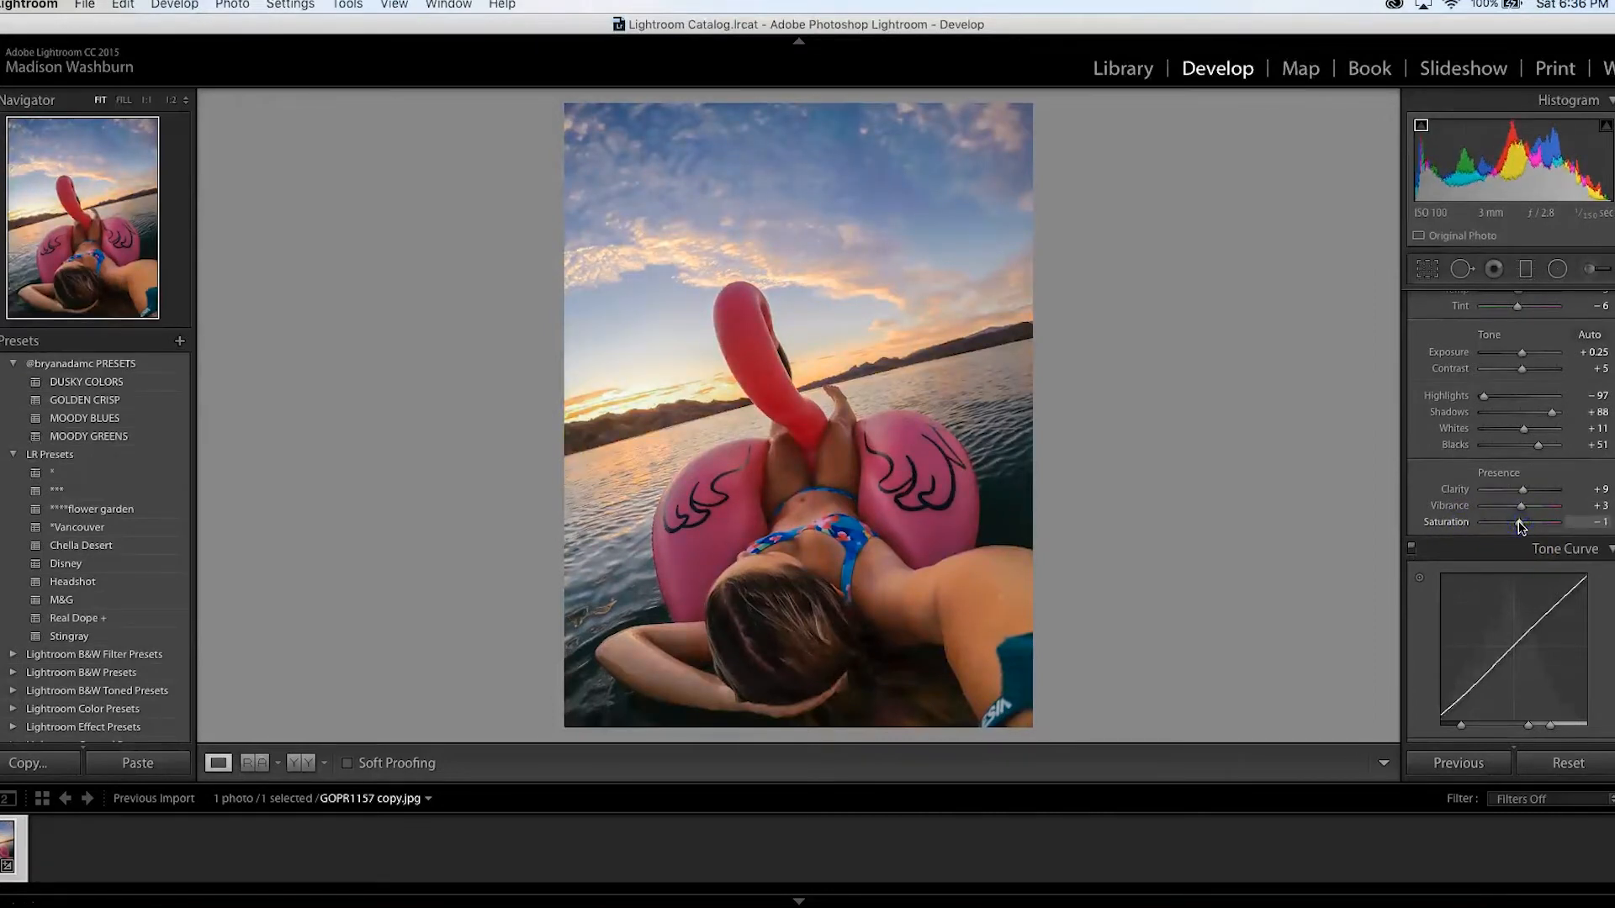
Step: Shape the tone curve with highlights at -15, lights at +6, darks at +1 and shadows at +17
scroll(1521, 528, down, 3)
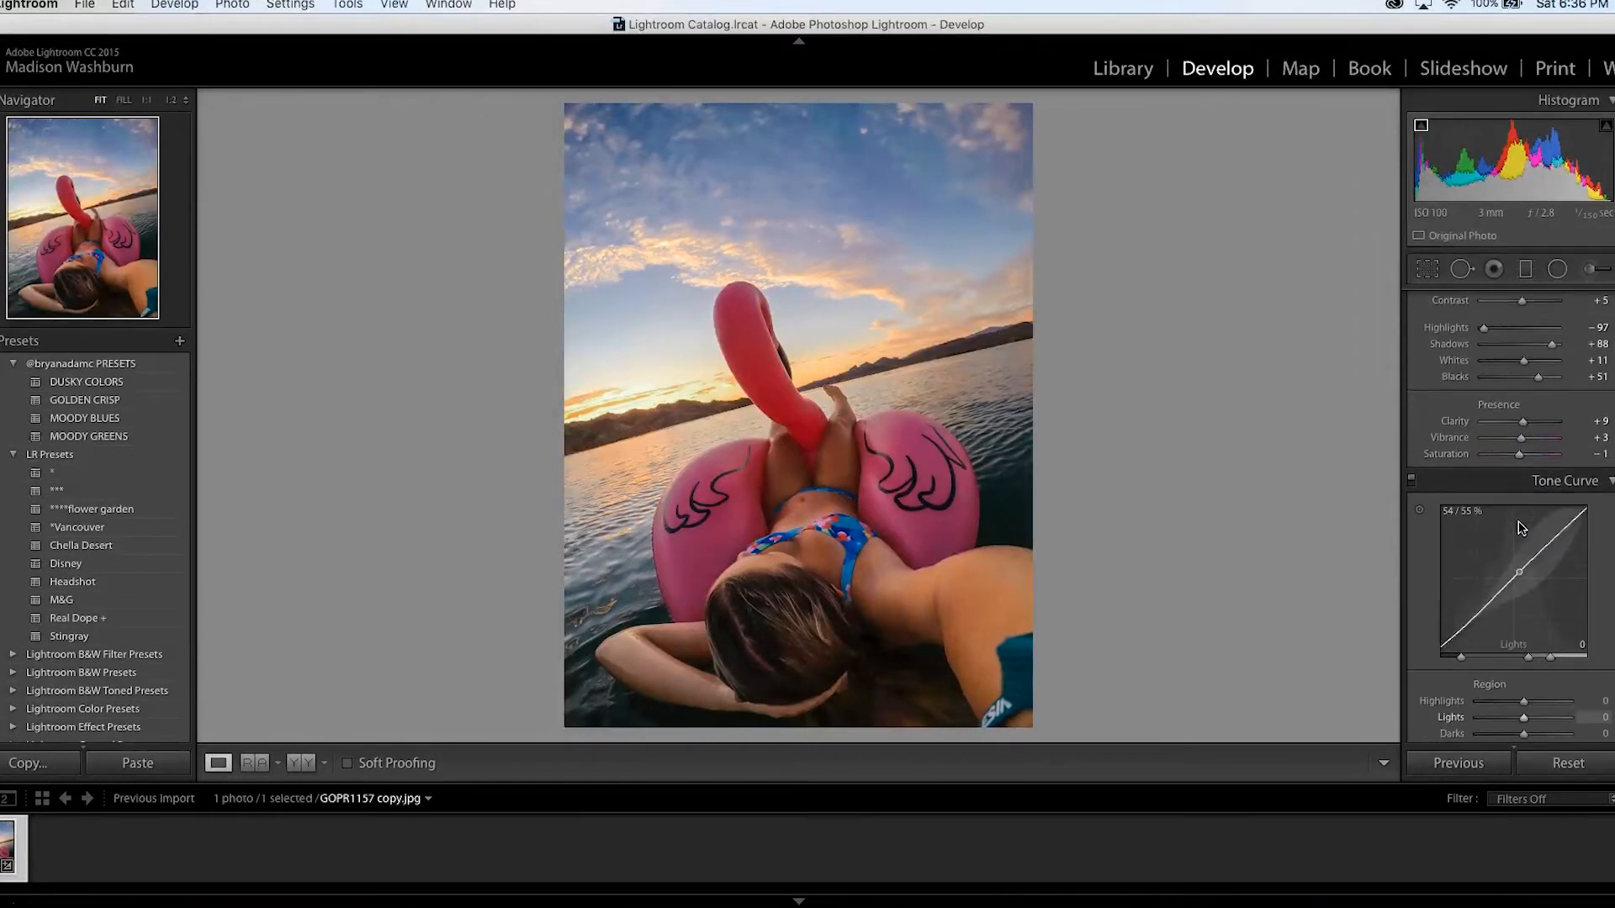
scroll(1520, 528, down, 3)
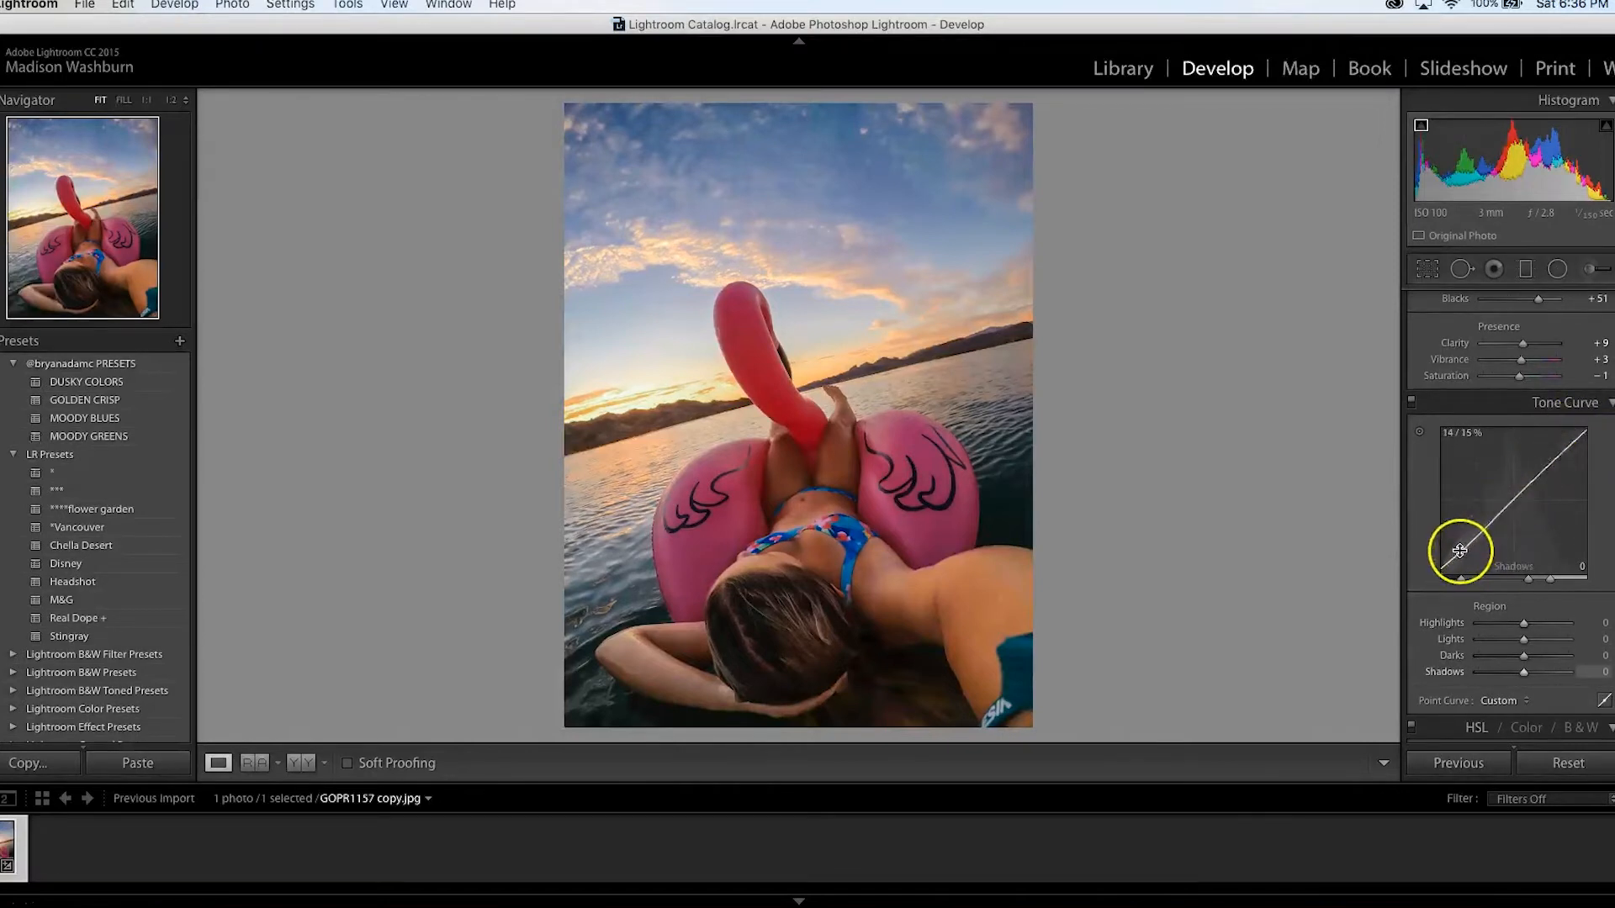
mouse_move(1459, 552)
mouse_down()
mouse_move(1429, 486)
mouse_move(1451, 527)
mouse_up()
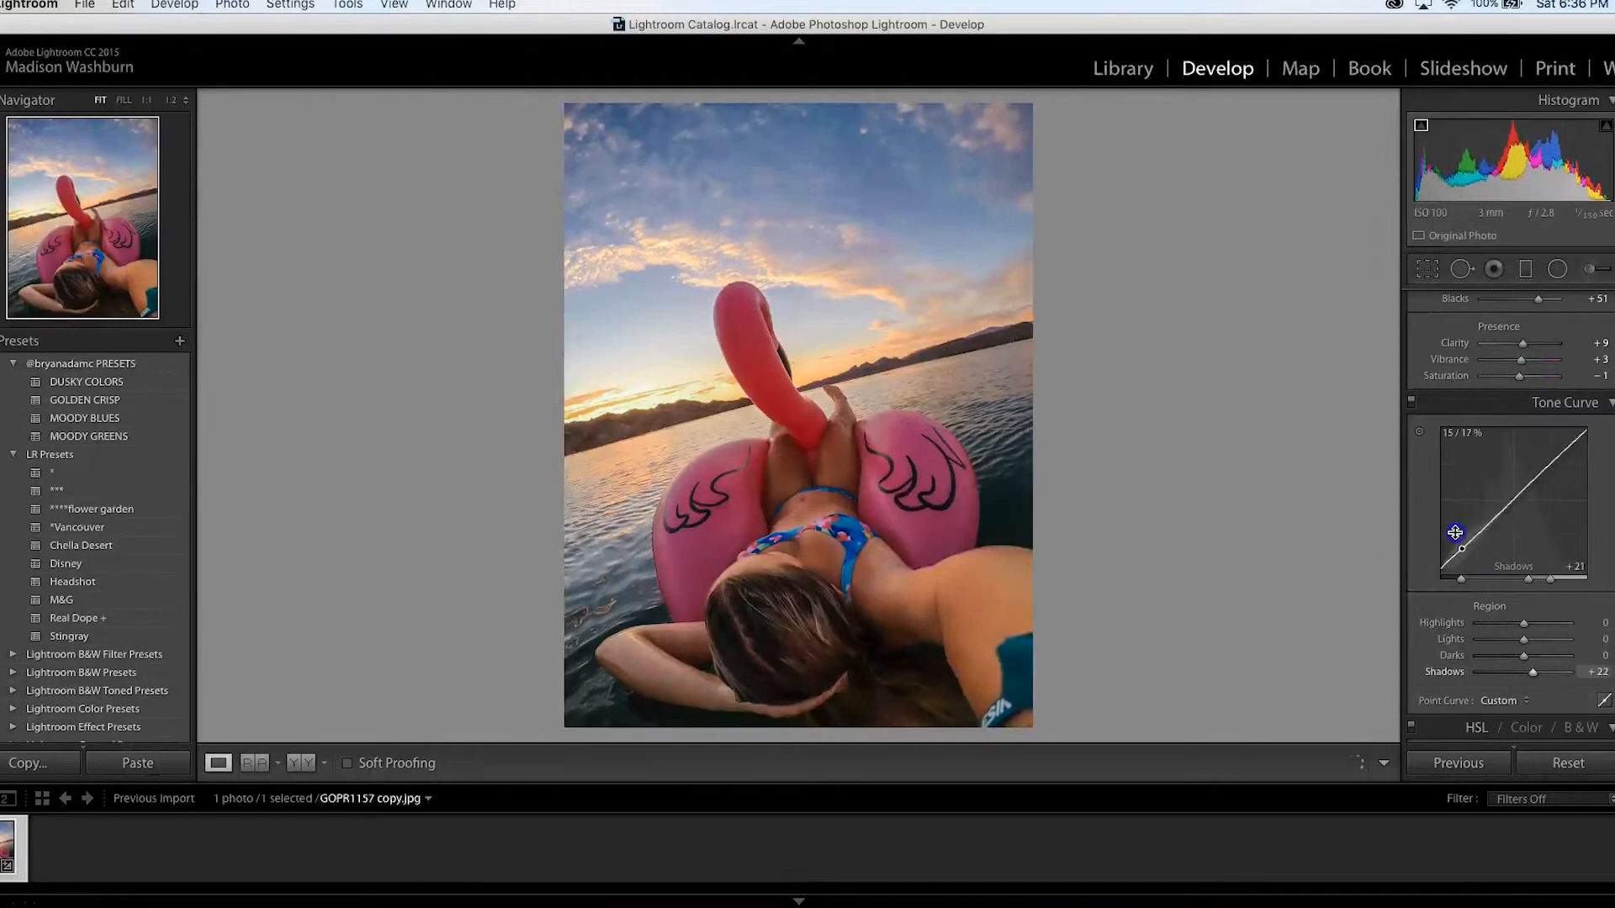
drag(1500, 514, 1580, 455)
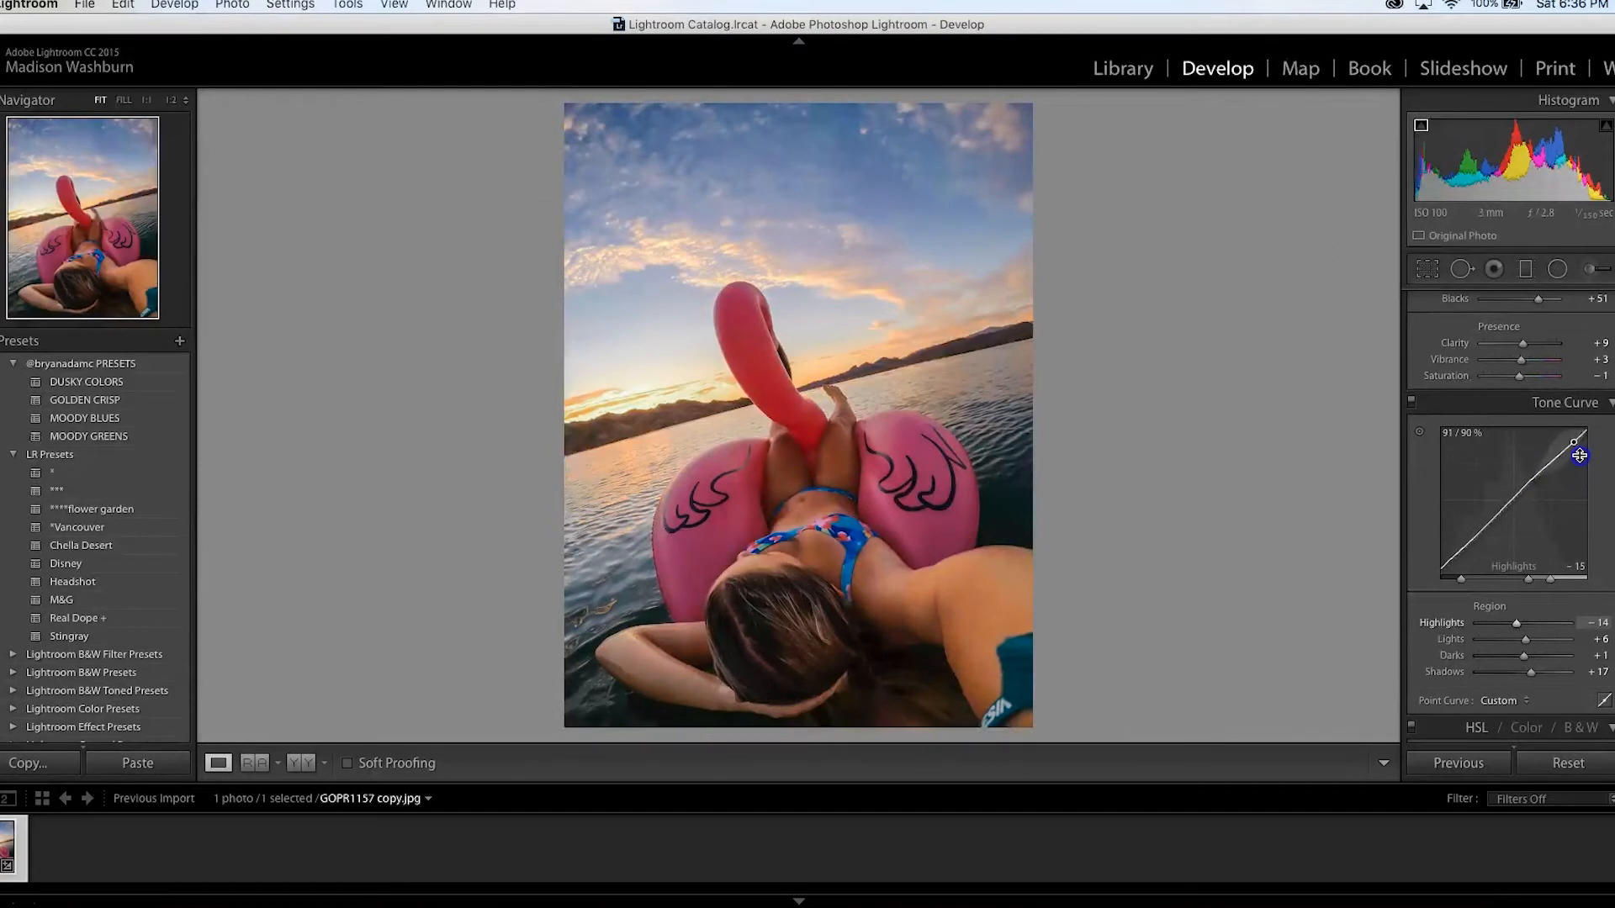
Step: In the HSL saturation adjustments, set magenta to -5 and purple to -8
scroll(1520, 560, down, 5)
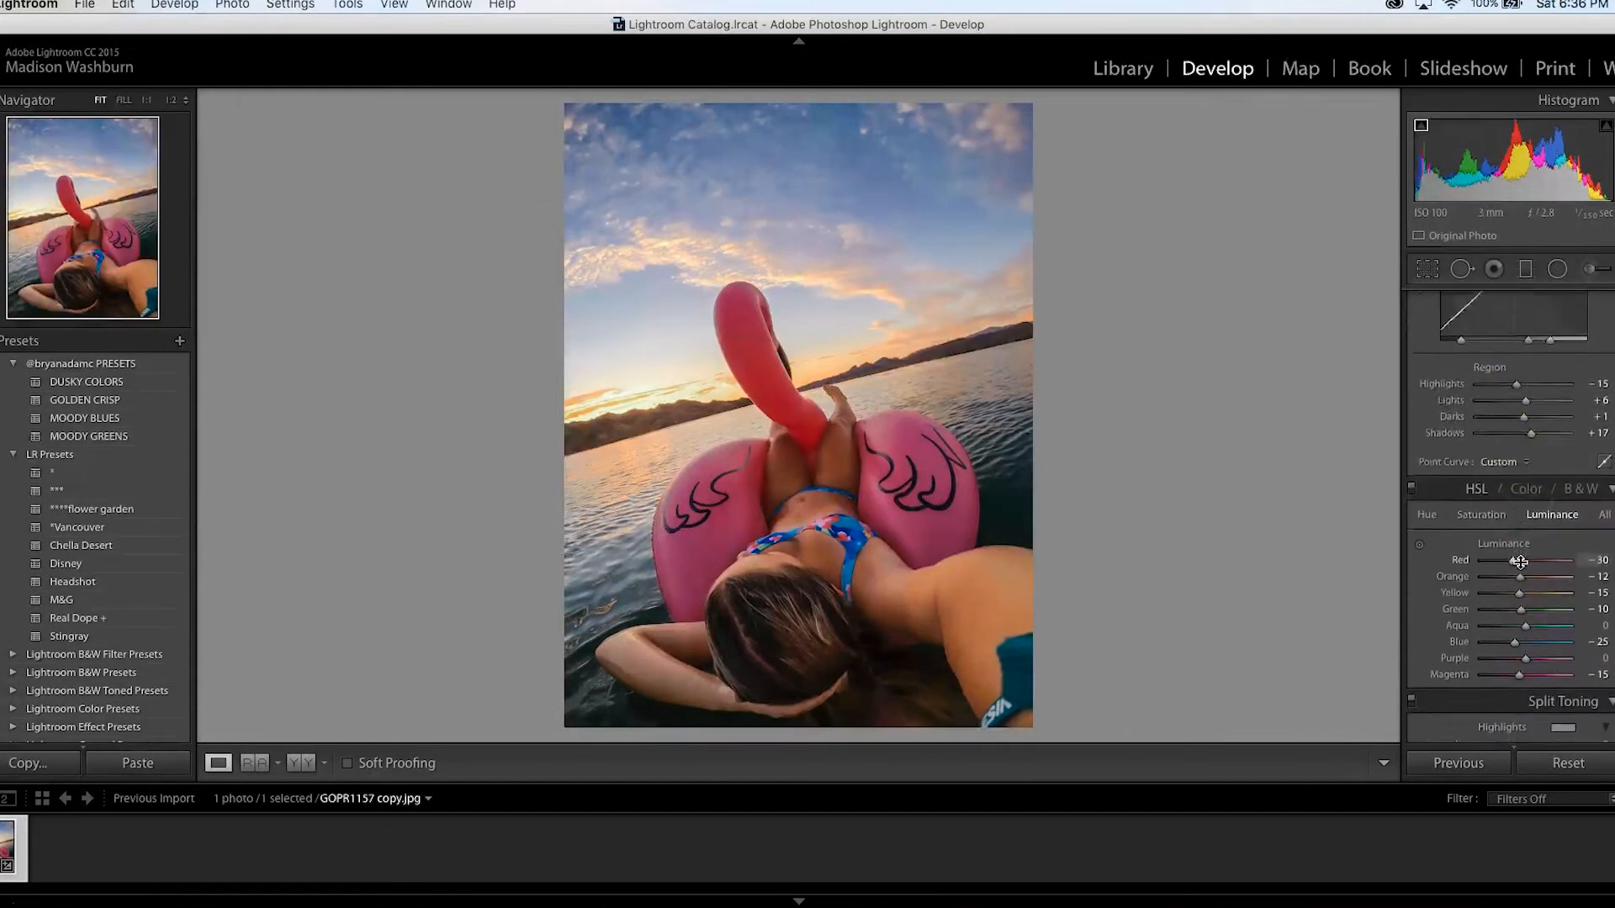
click(1484, 438)
click(1548, 436)
click(1490, 437)
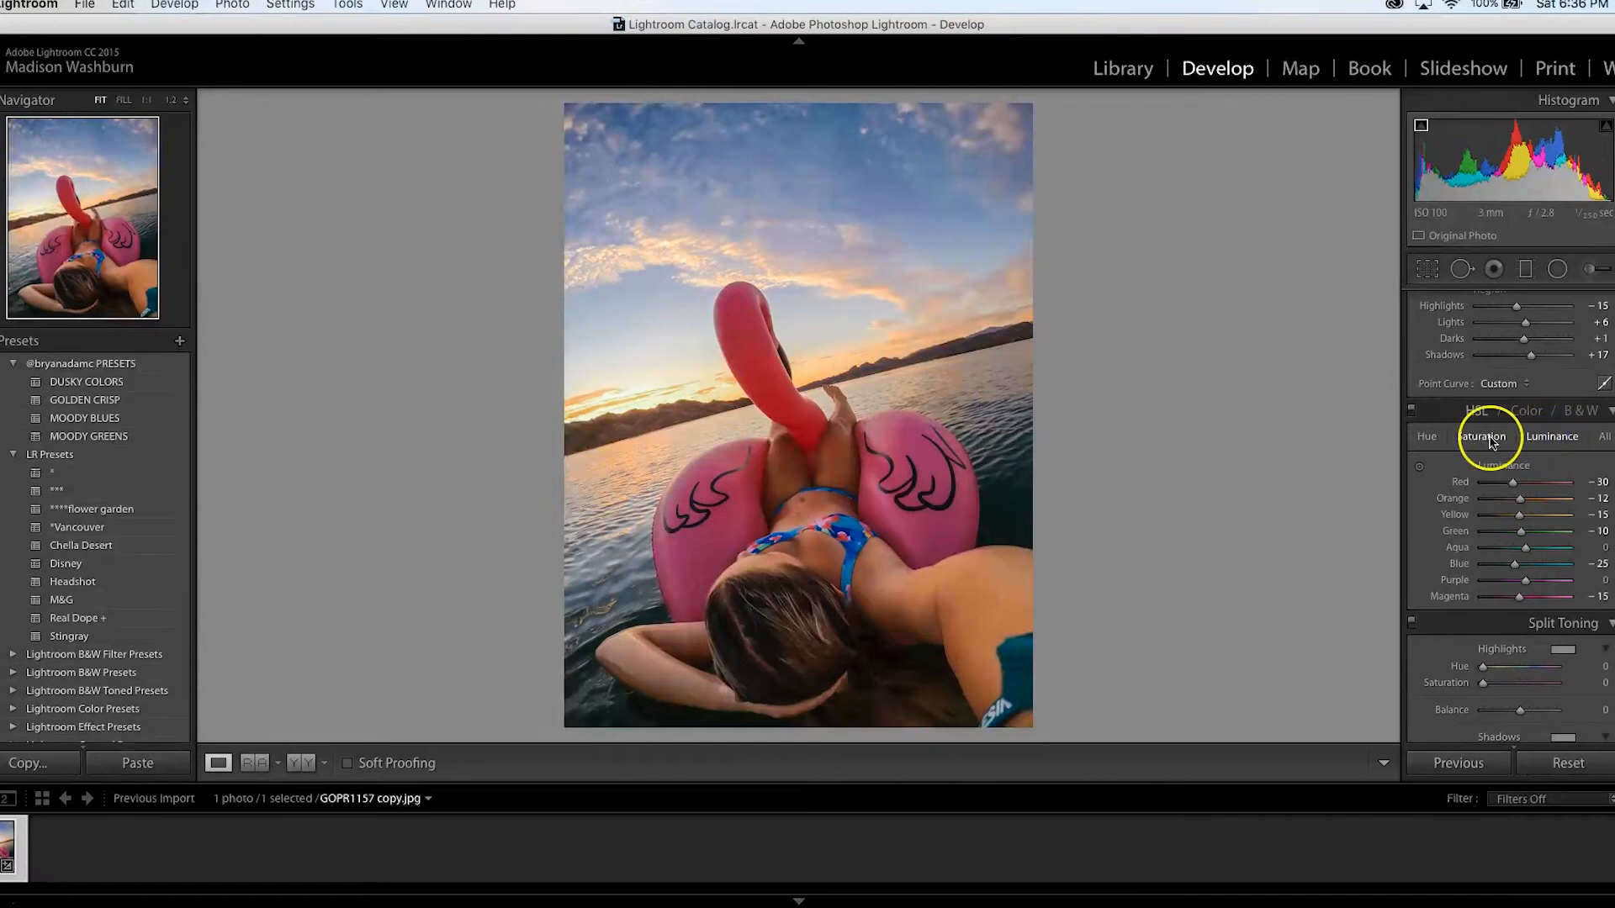
click(1539, 436)
click(1492, 438)
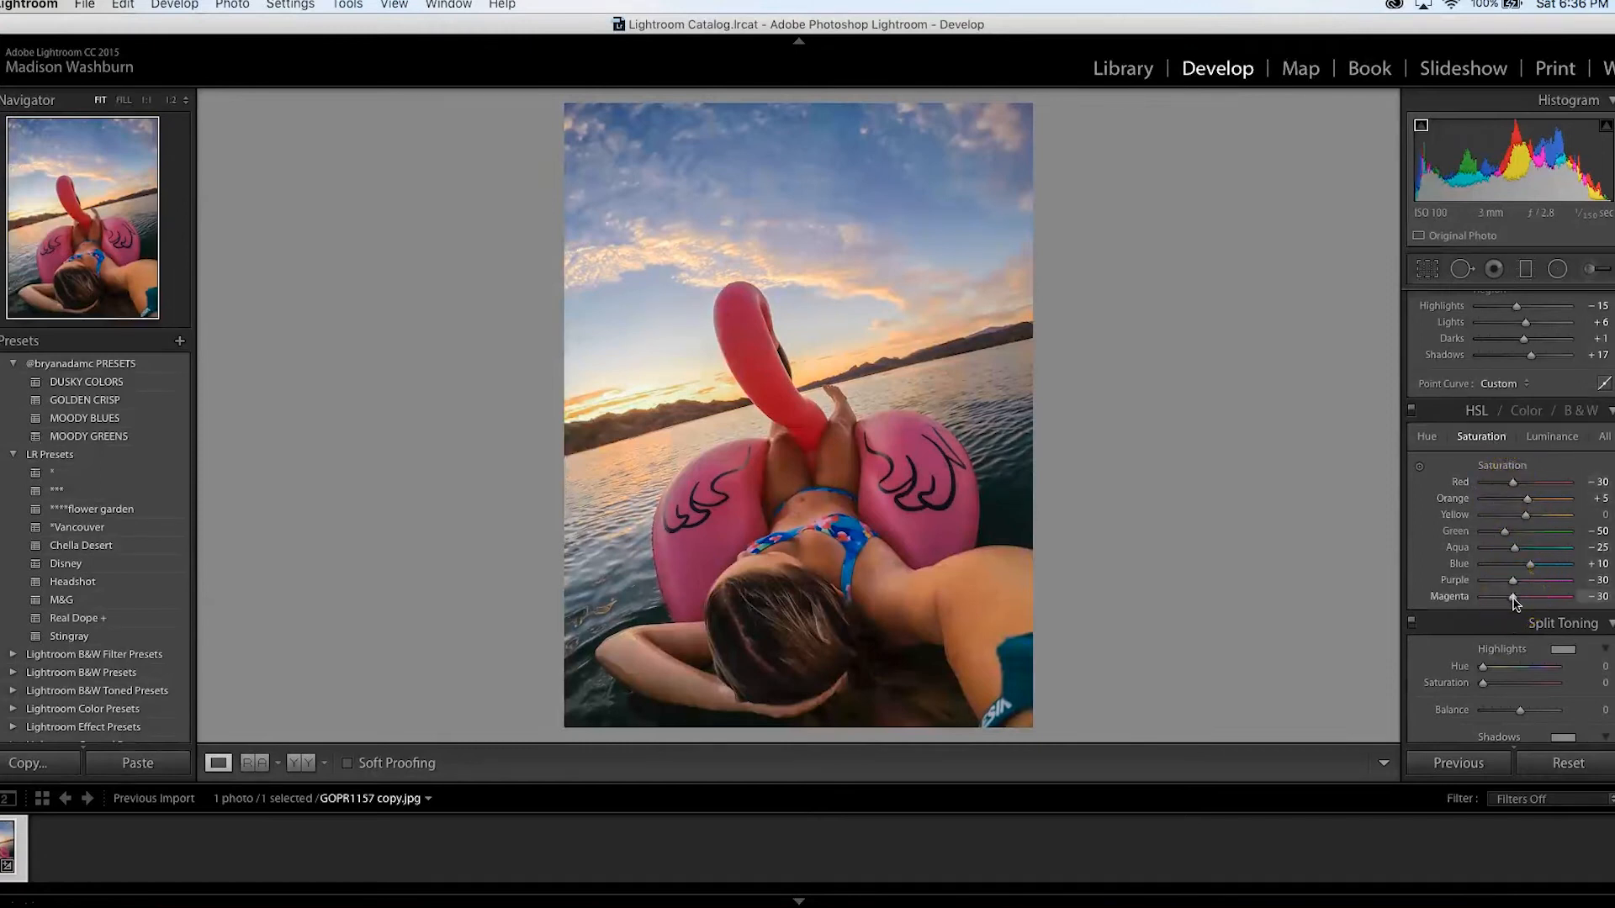
mouse_move(1513, 601)
mouse_down()
mouse_move(1573, 591)
mouse_move(1505, 591)
mouse_move(1523, 597)
mouse_up()
drag(1541, 586, 1484, 580)
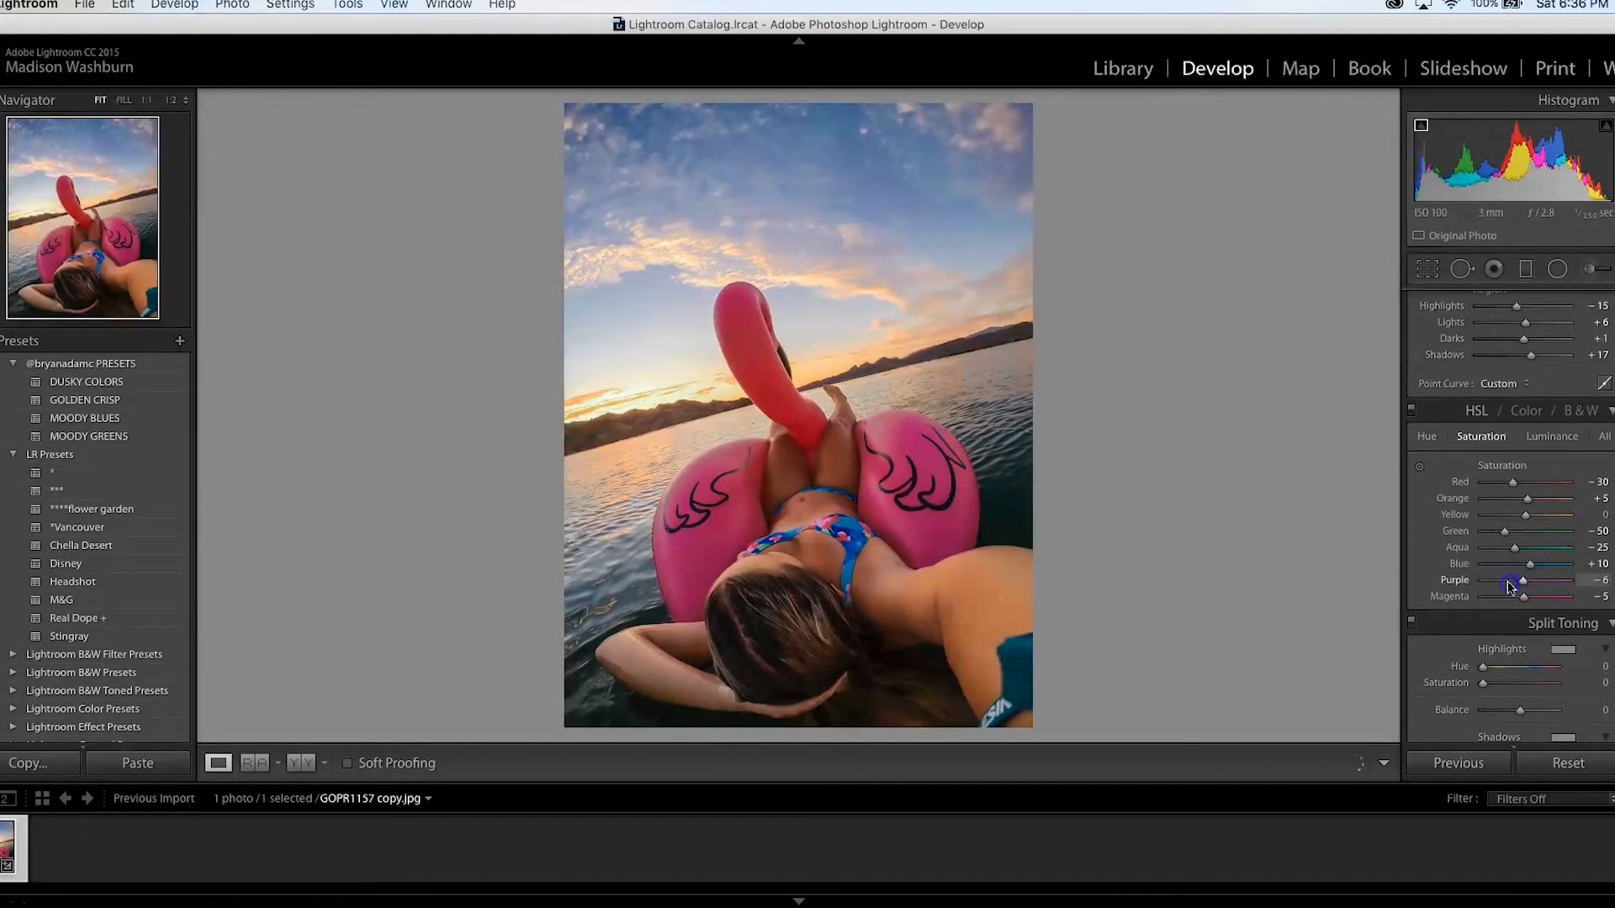
Step: Set the HSL saturation of red to -12, orange to -5, yellow to +26, green to -7, aqua to +10 and blue to +22
mouse_move(1512, 483)
mouse_down()
mouse_move(1521, 503)
mouse_move(1513, 480)
mouse_move(1534, 487)
mouse_move(1507, 487)
mouse_move(1529, 505)
mouse_move(1559, 503)
mouse_move(1525, 505)
mouse_up()
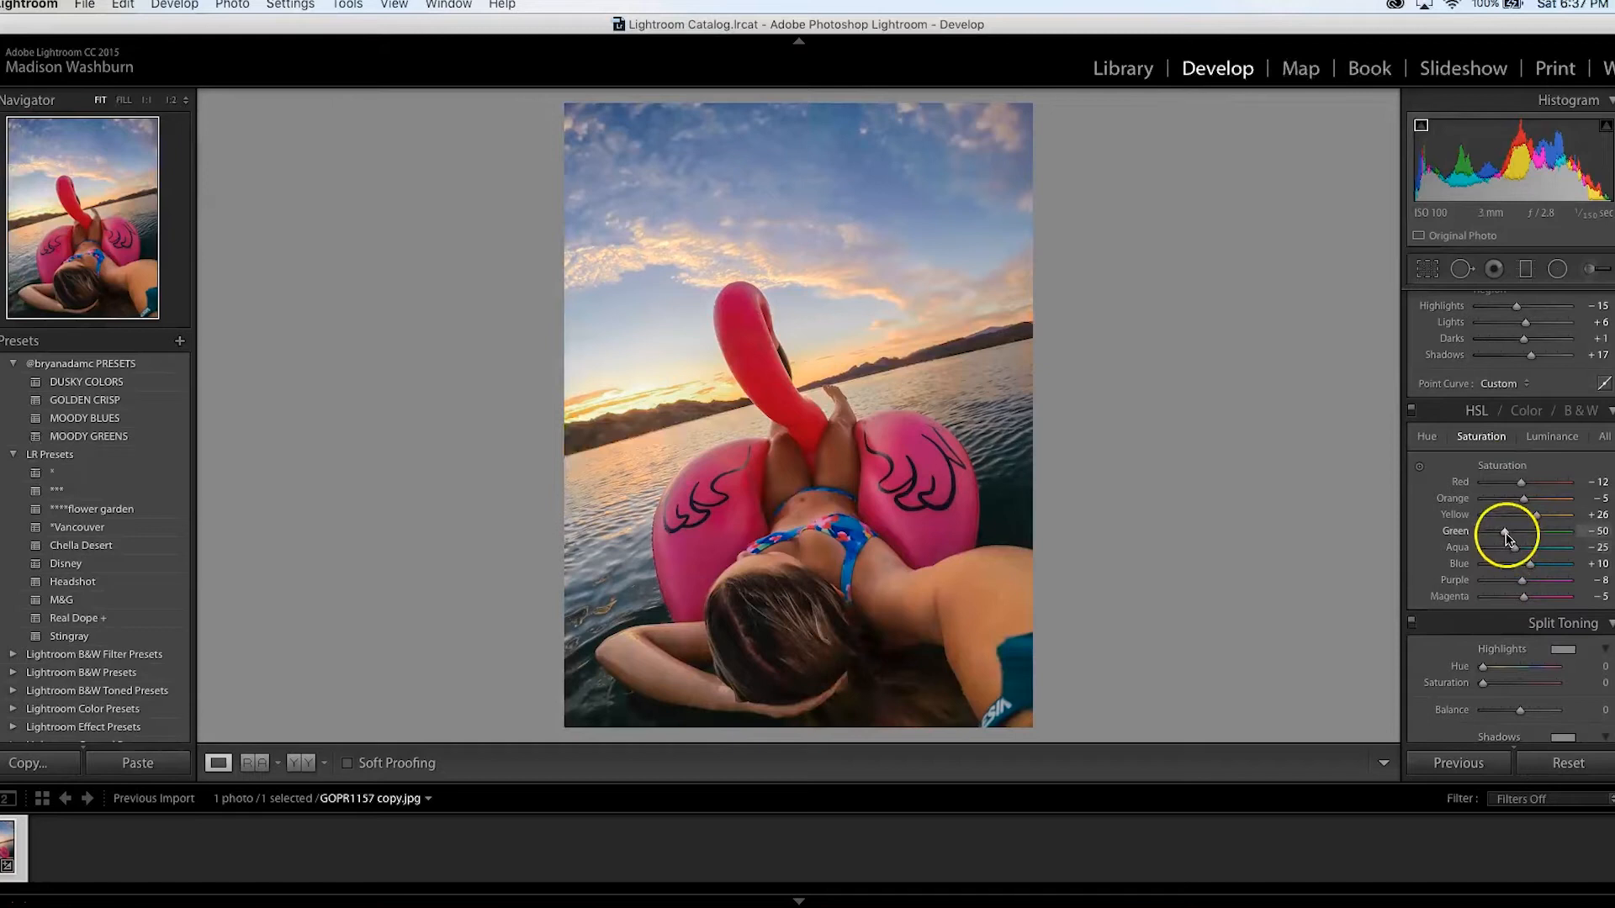
mouse_move(1506, 535)
mouse_down()
mouse_move(1480, 535)
mouse_move(1524, 524)
mouse_up()
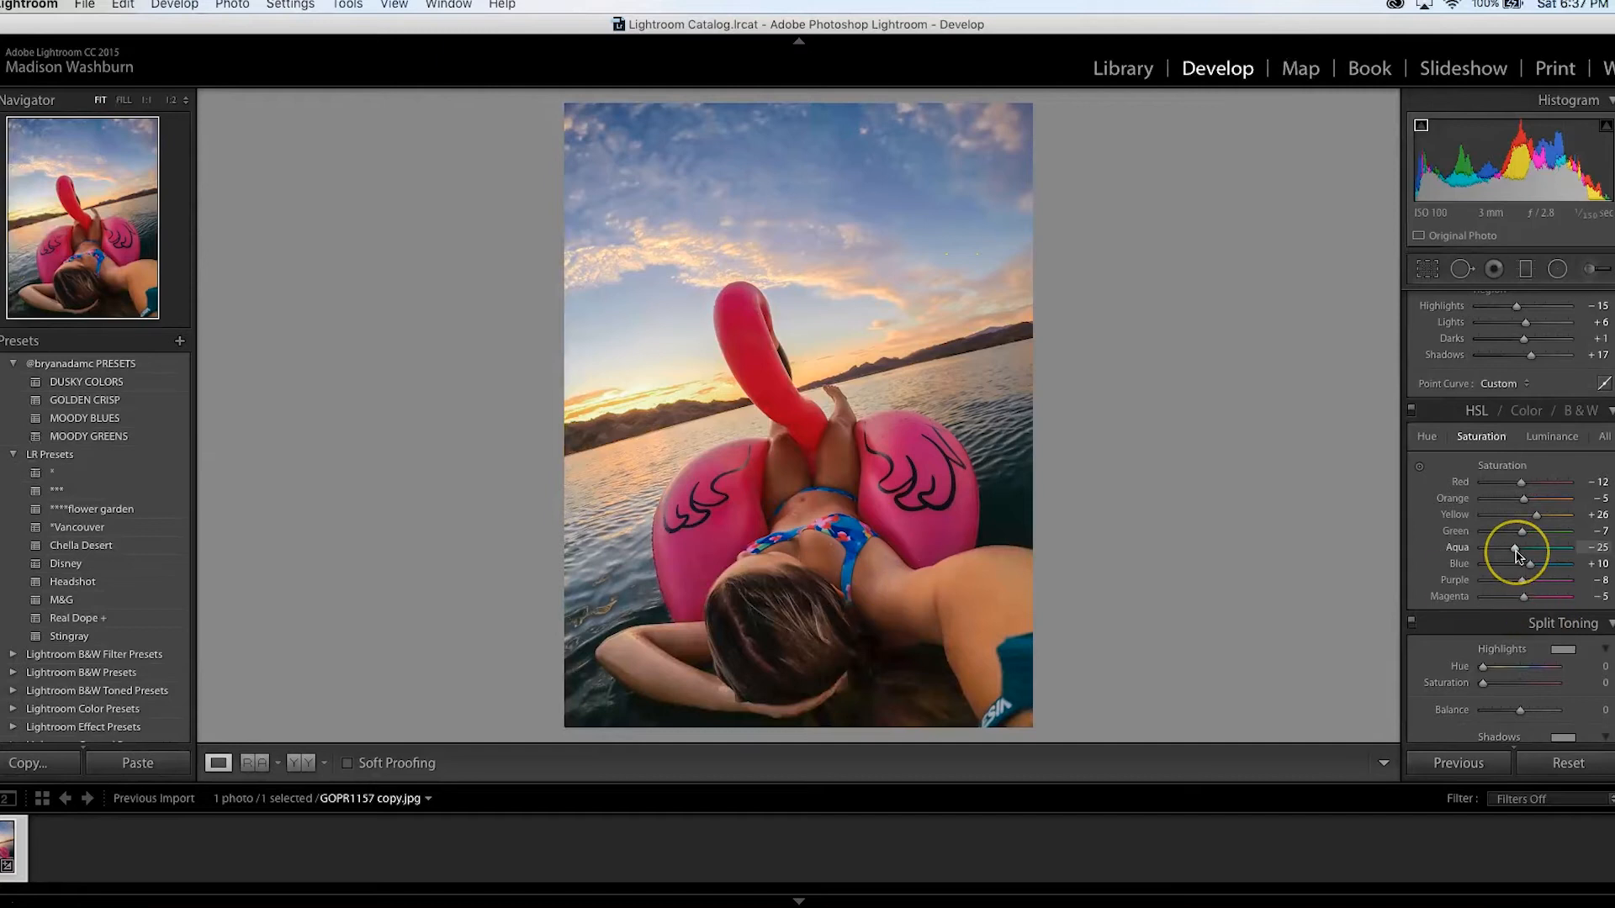
mouse_move(1549, 547)
mouse_down()
mouse_move(1565, 542)
mouse_move(1493, 534)
mouse_move(1579, 535)
mouse_move(1537, 539)
mouse_up()
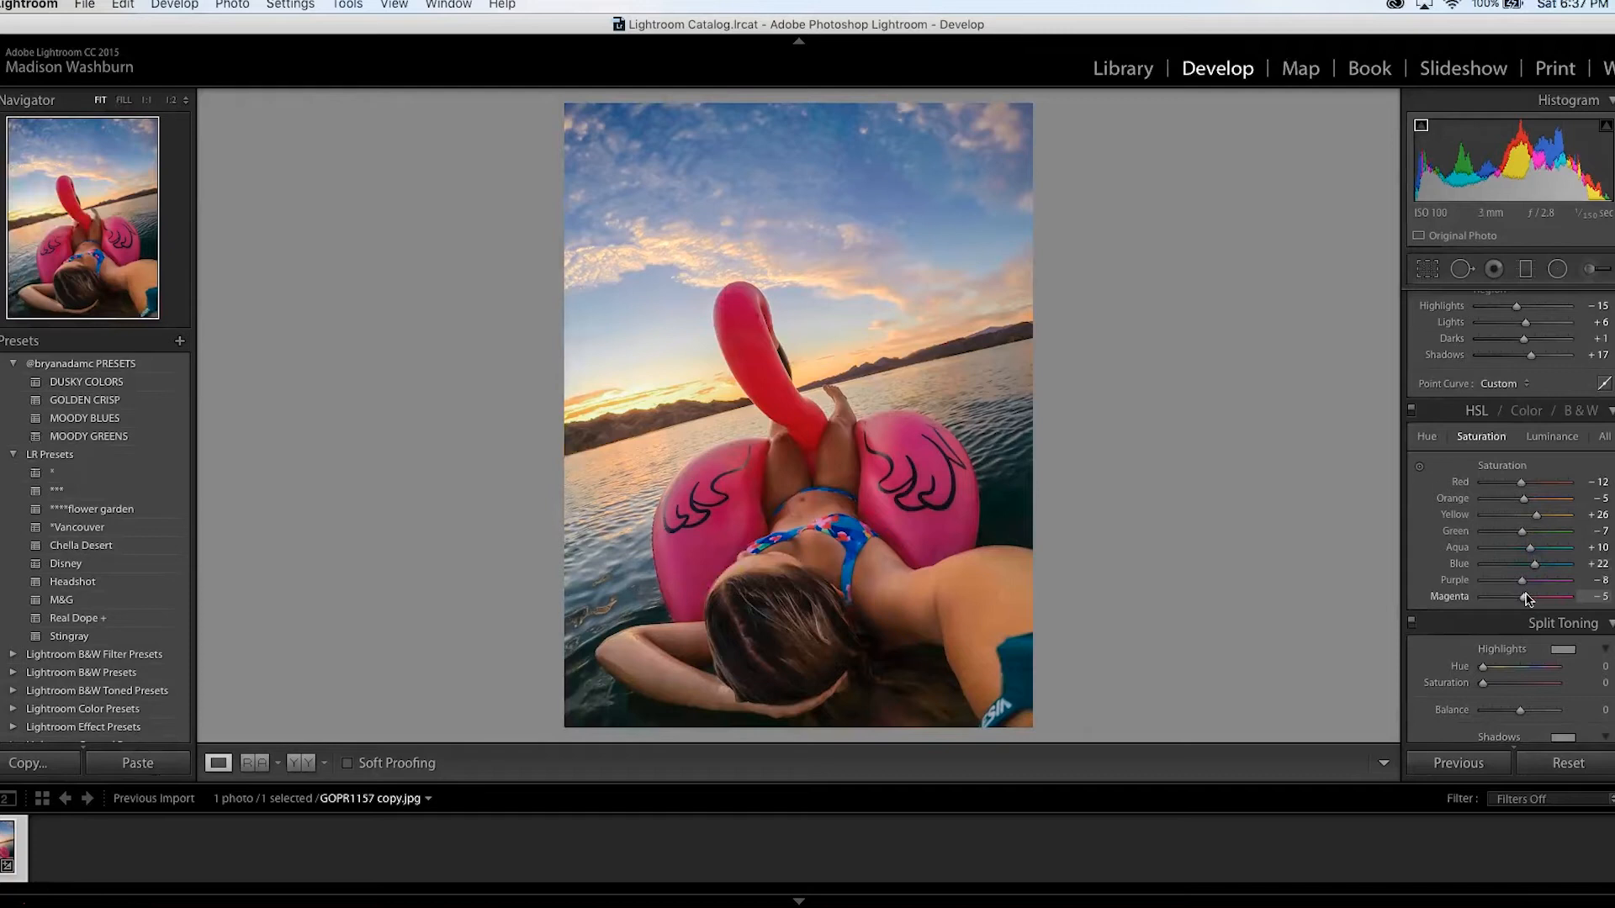
Step: Split-tone the photo with highlights at hue 259 and saturation 15, and shadows at hue 55 and saturation 14
scroll(1526, 598, down, 4)
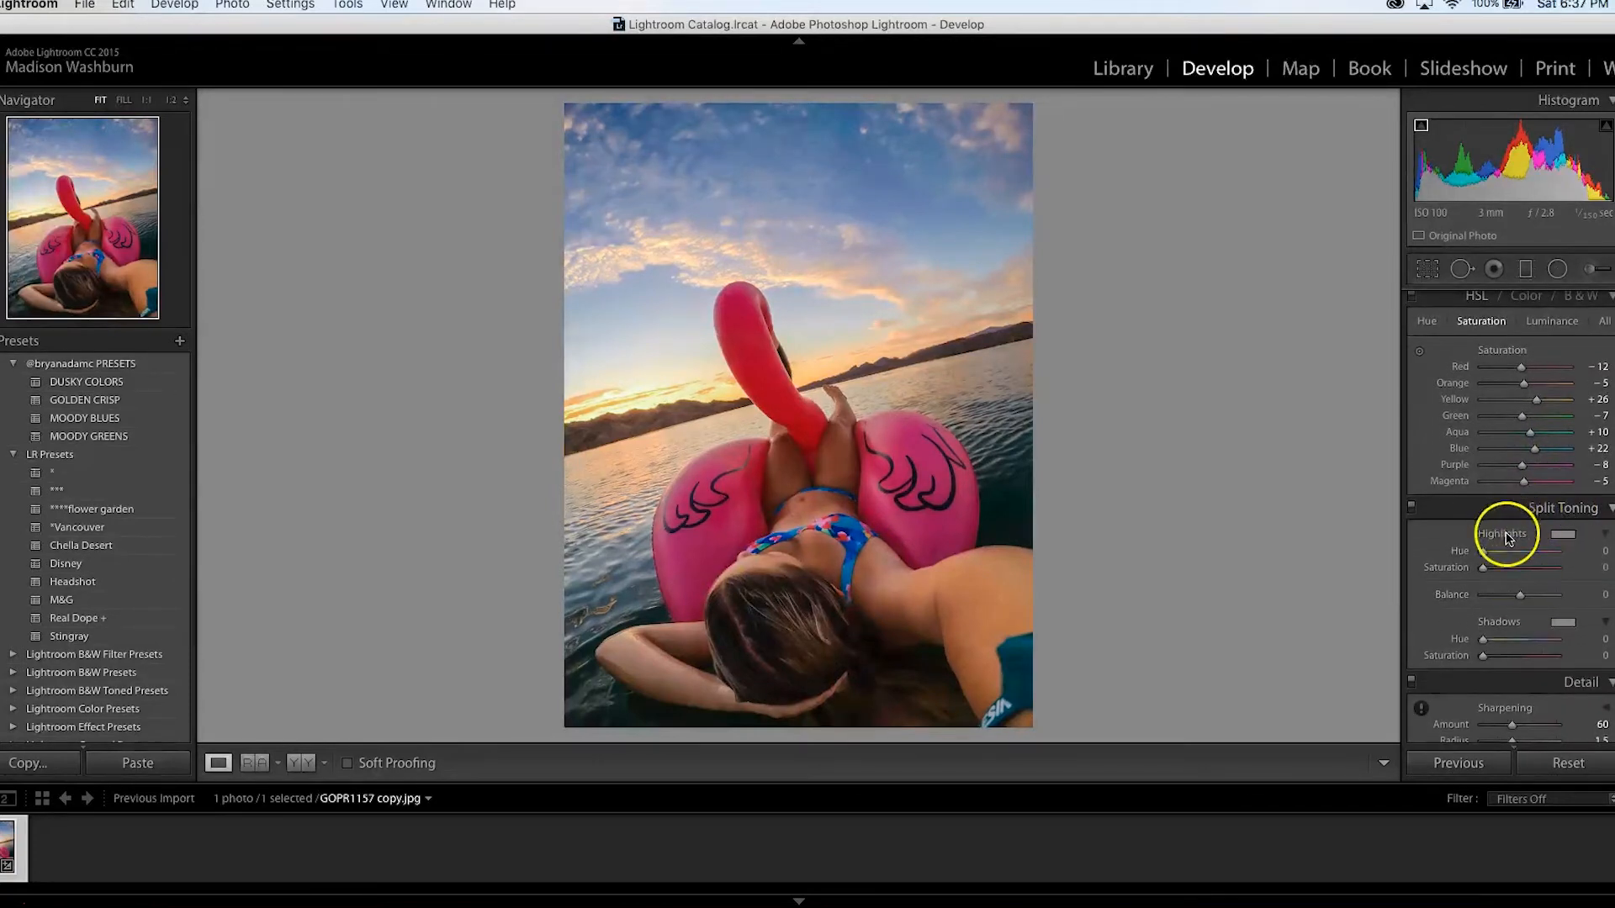
scroll(1510, 618, down, 2)
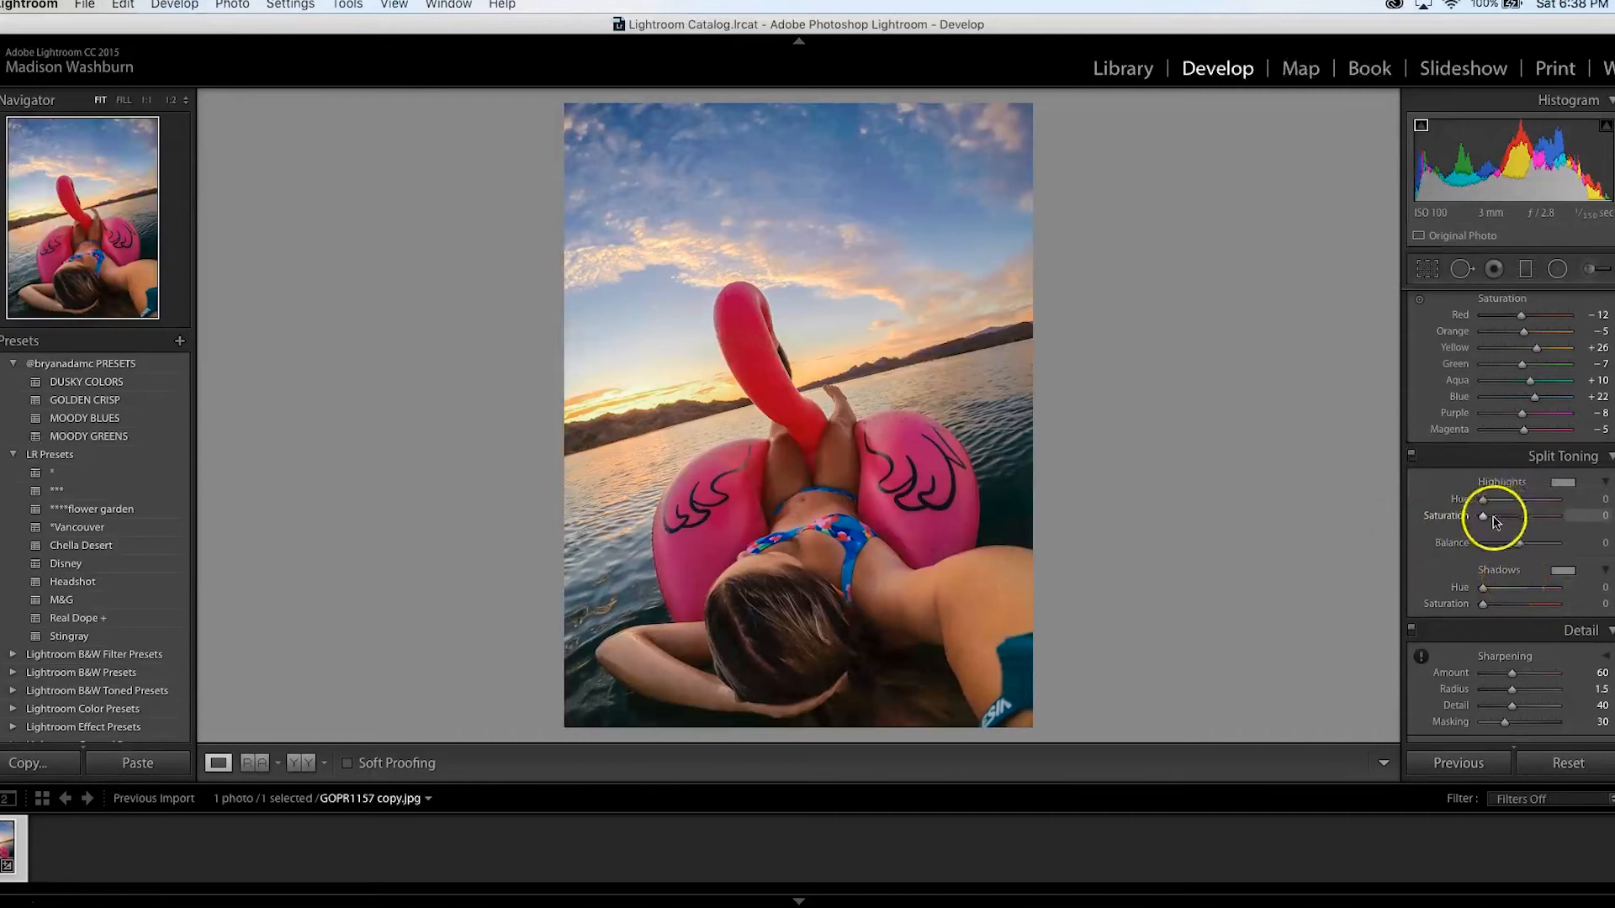
drag(1484, 516, 1508, 517)
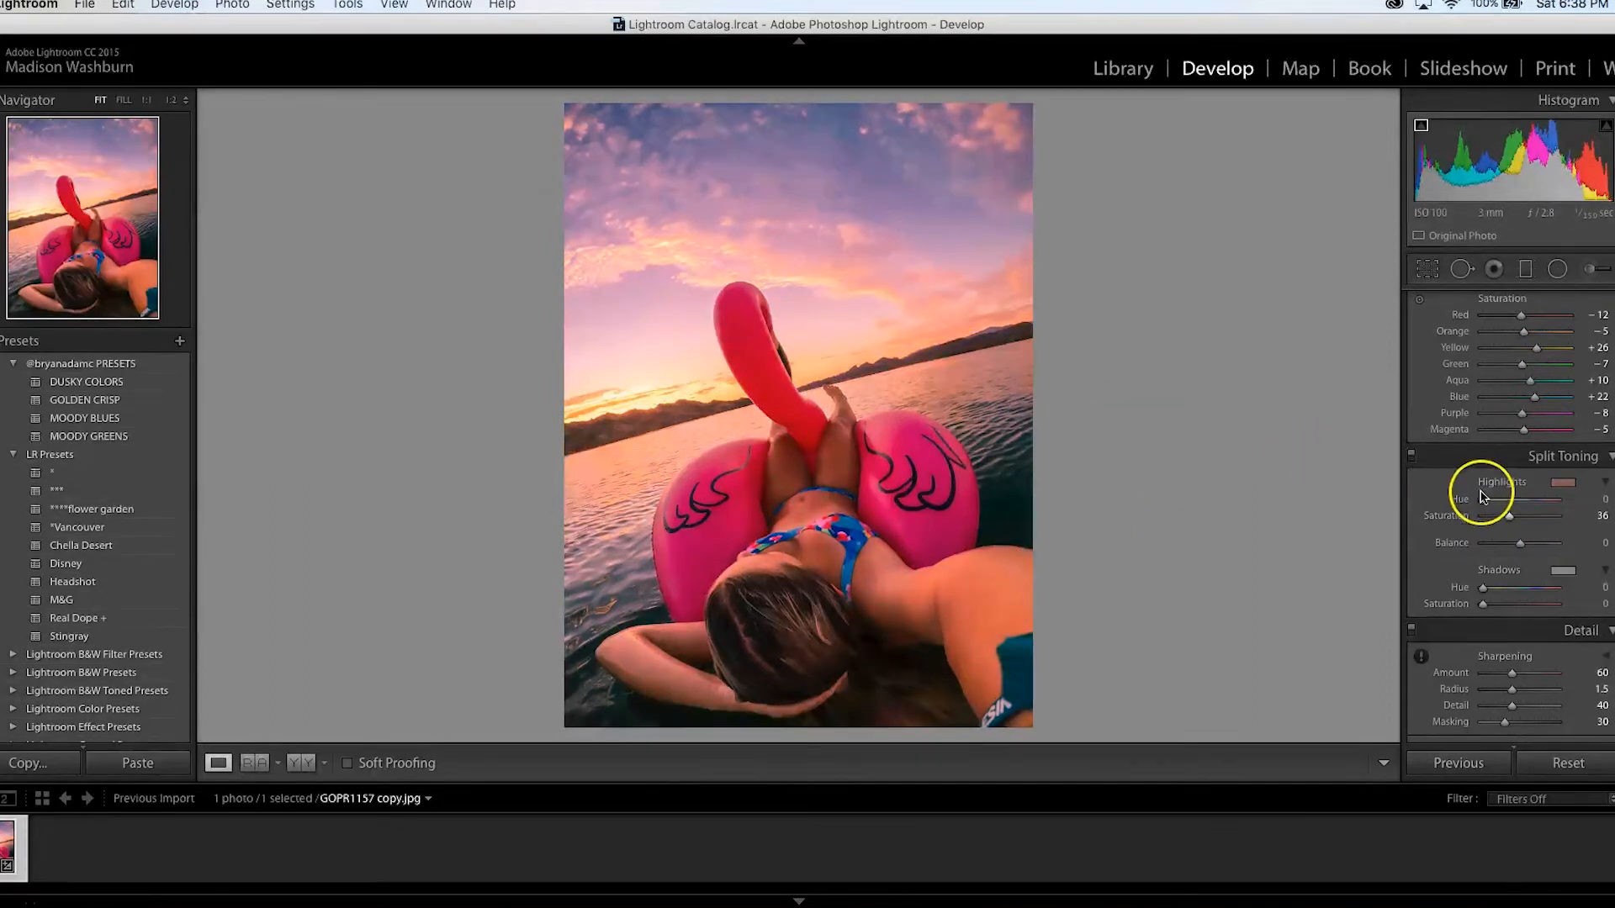
mouse_move(1485, 505)
mouse_down()
mouse_move(1563, 486)
mouse_move(1468, 504)
mouse_move(1541, 502)
mouse_move(1493, 517)
mouse_up()
click(1363, 626)
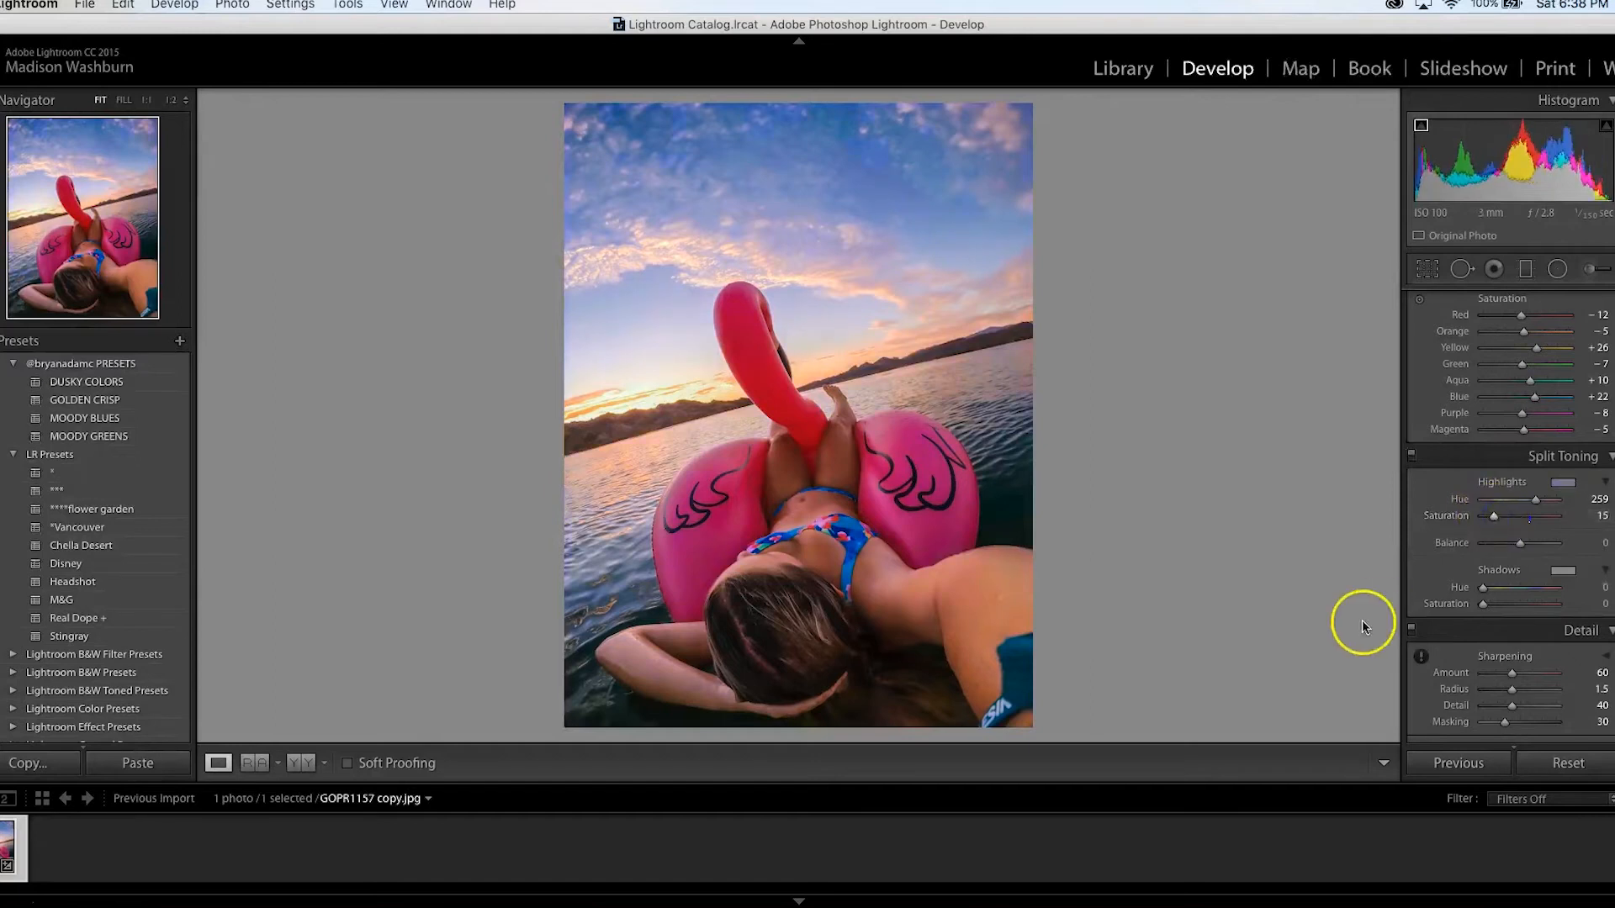
mouse_move(1496, 606)
mouse_down()
mouse_move(1518, 604)
mouse_move(1485, 588)
mouse_move(1501, 589)
mouse_move(1486, 608)
mouse_up()
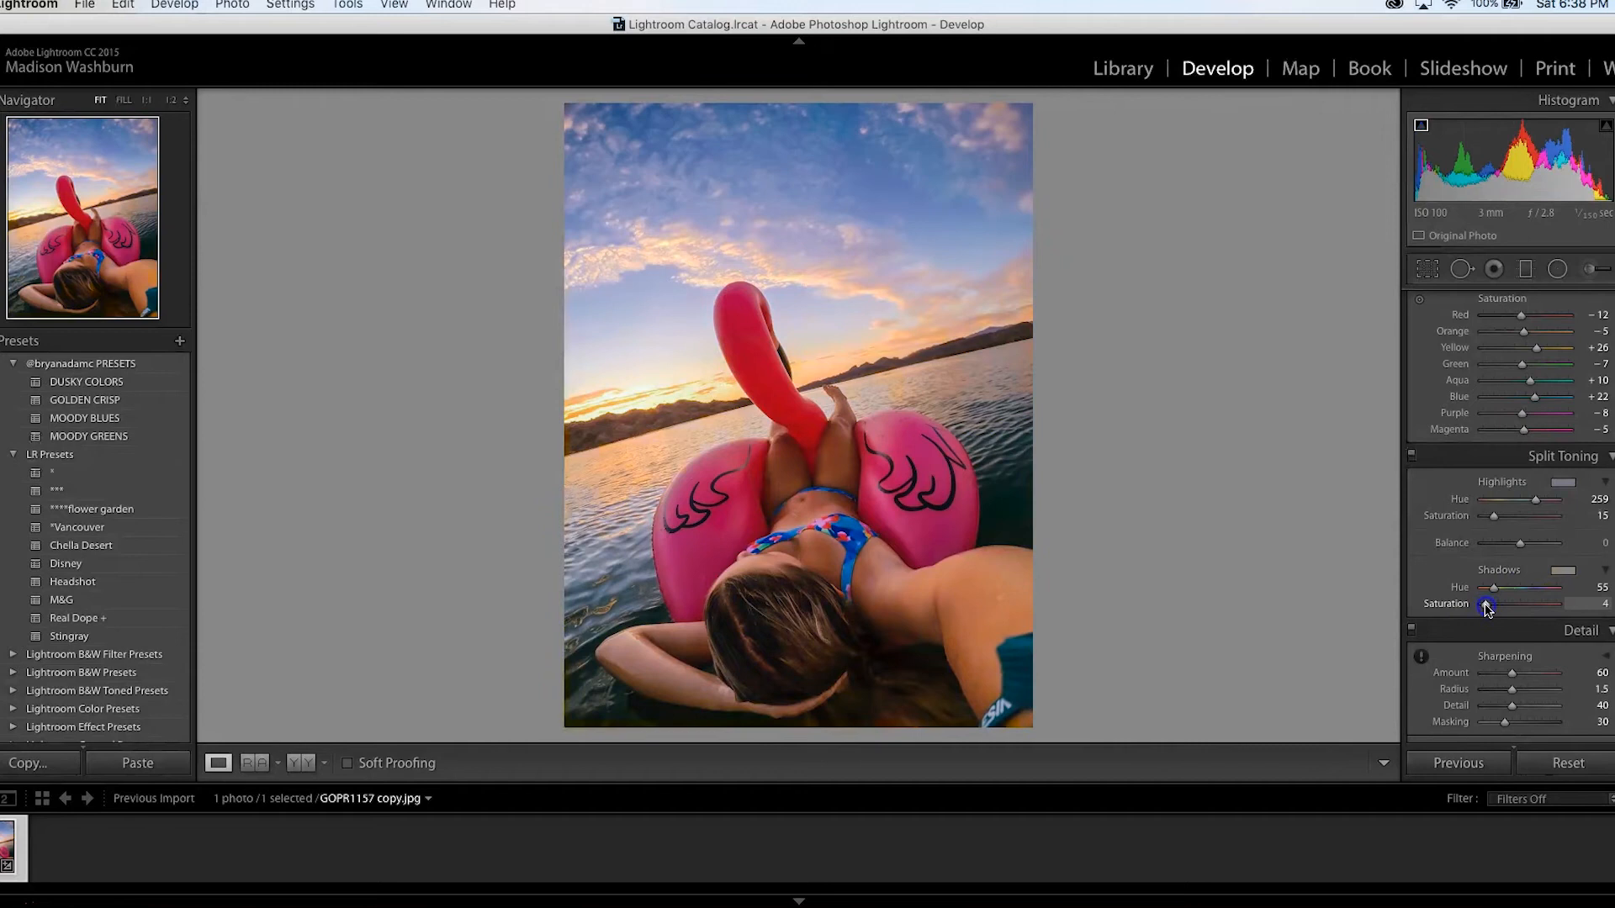
drag(1496, 608, 1493, 607)
Step: Set the sharpening amount to 36 and the sharpening masking to 92
scroll(1493, 605, down, 5)
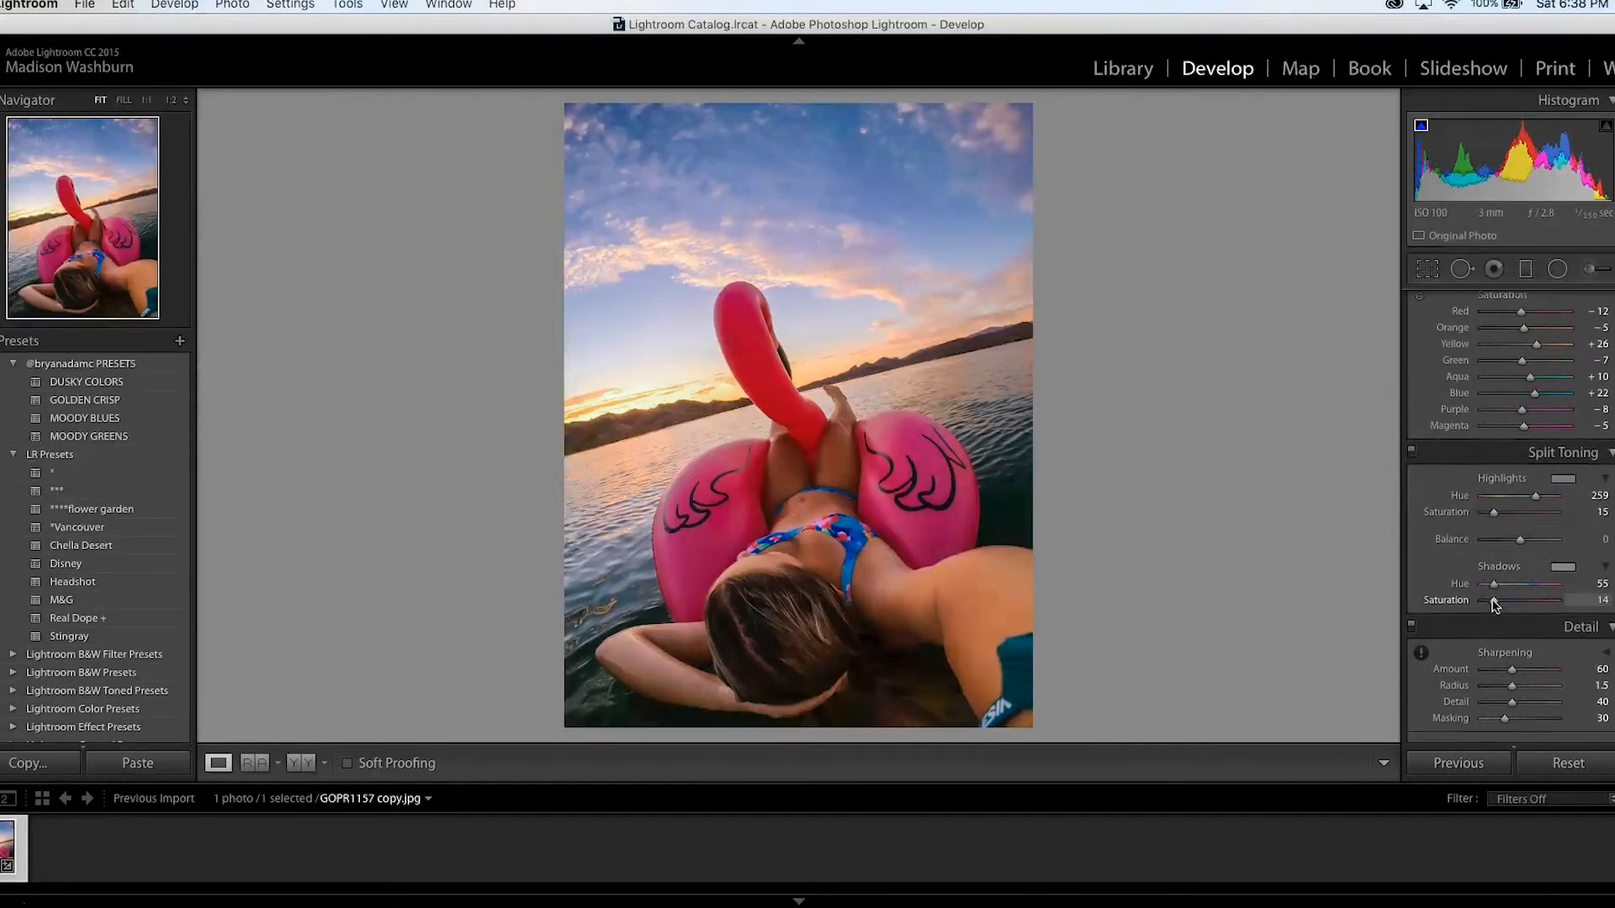
click(1509, 477)
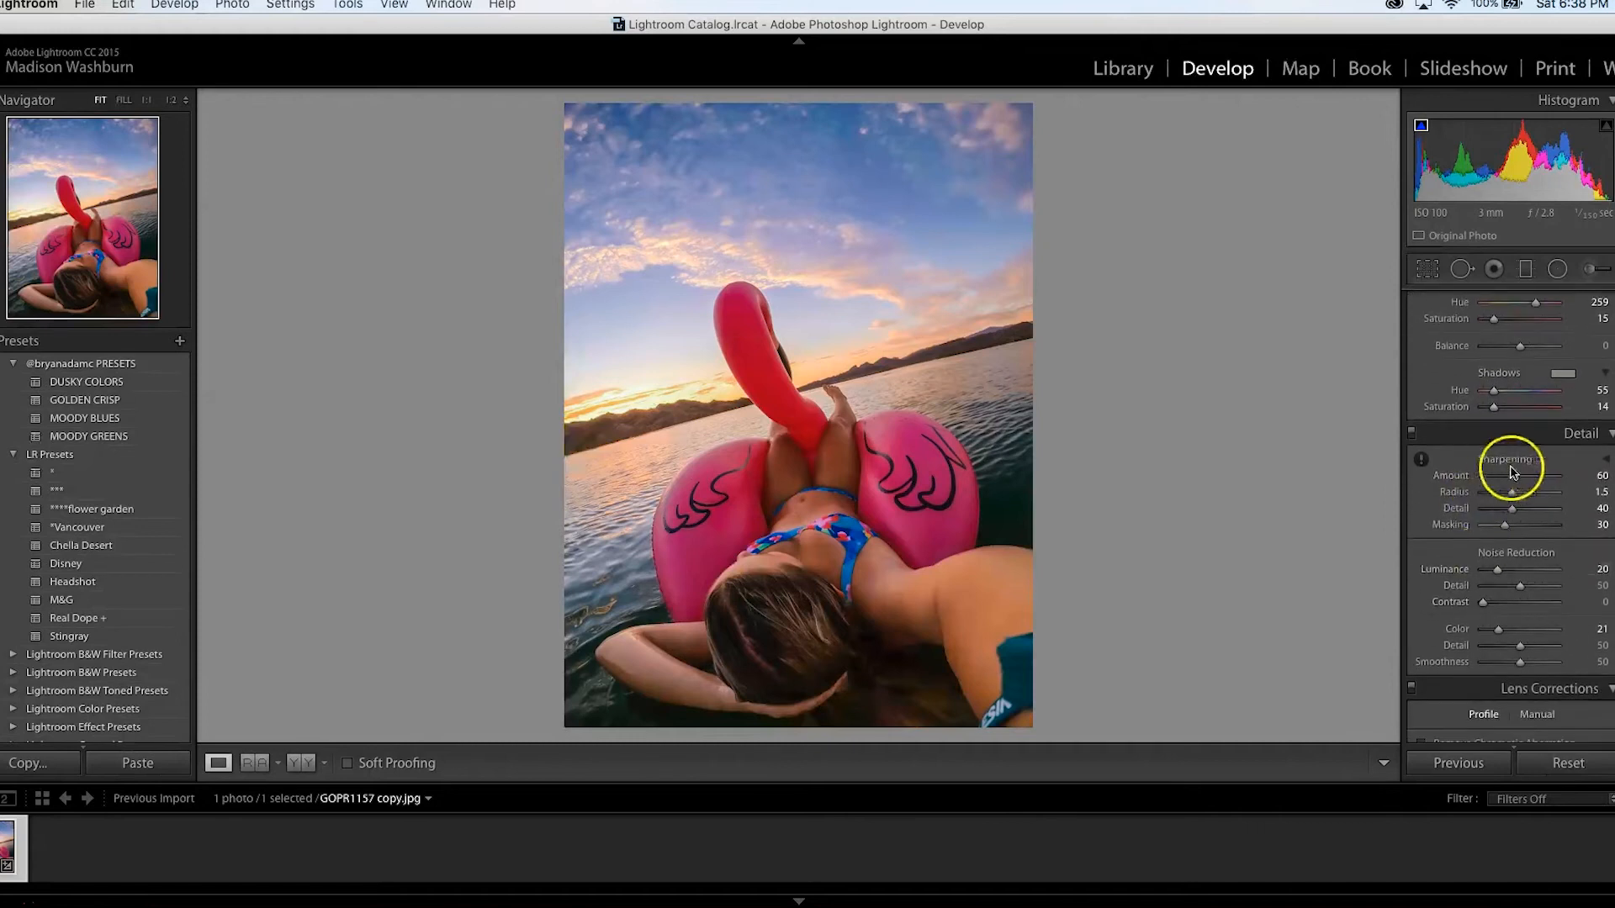
drag(1506, 480, 1552, 526)
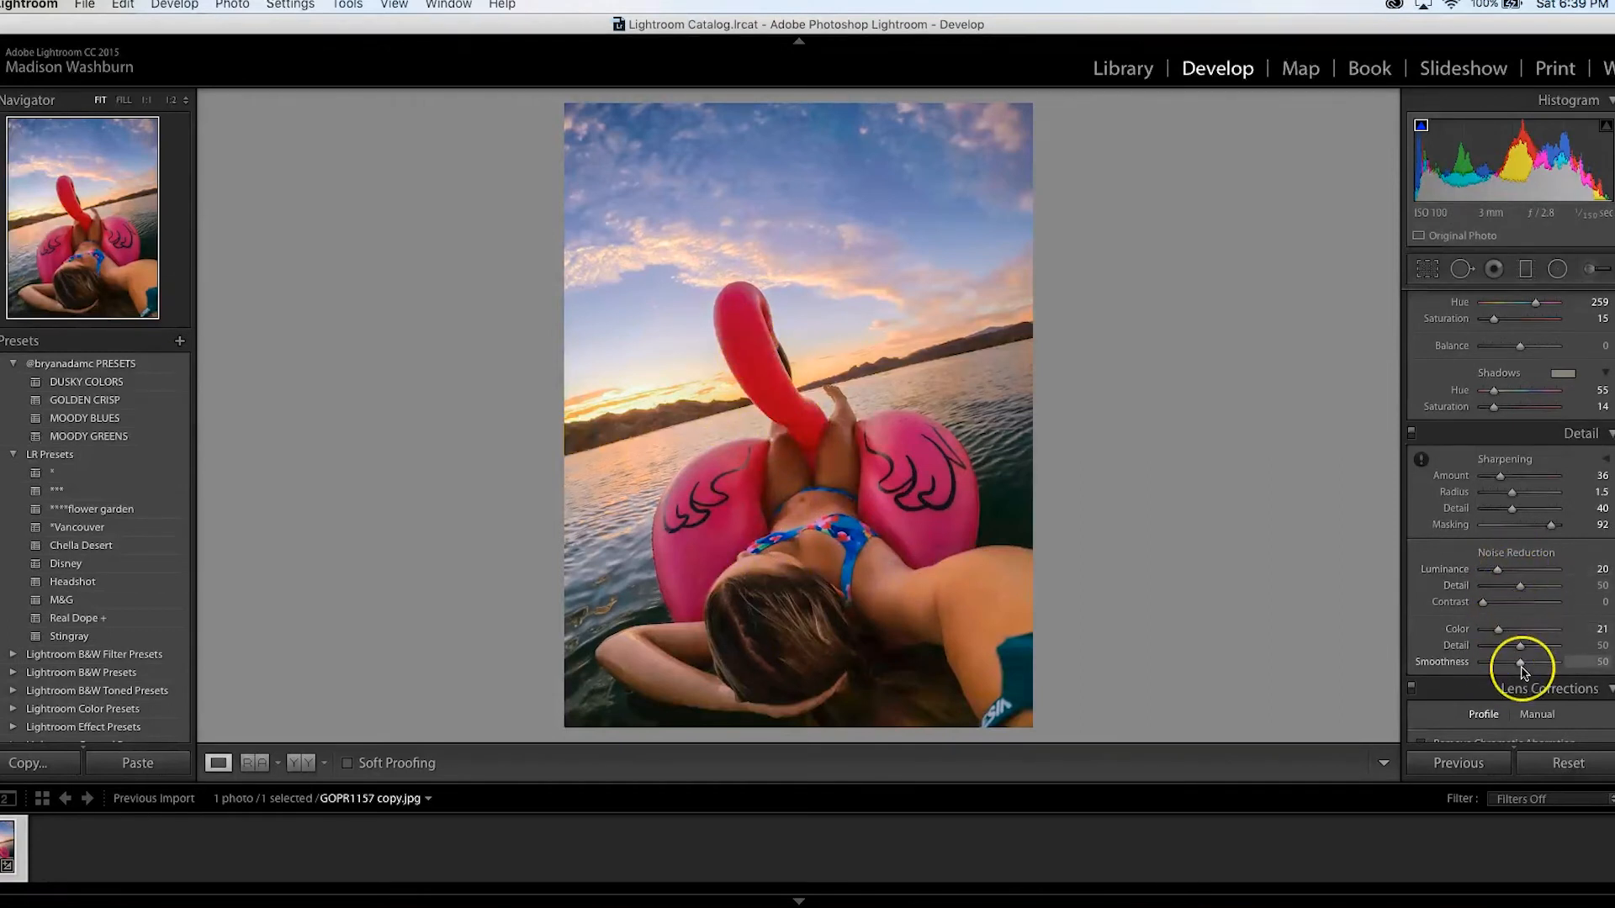
Step: Enable lens profile corrections for the photo
scroll(1522, 668, down, 2)
scroll(1522, 672, down, 10)
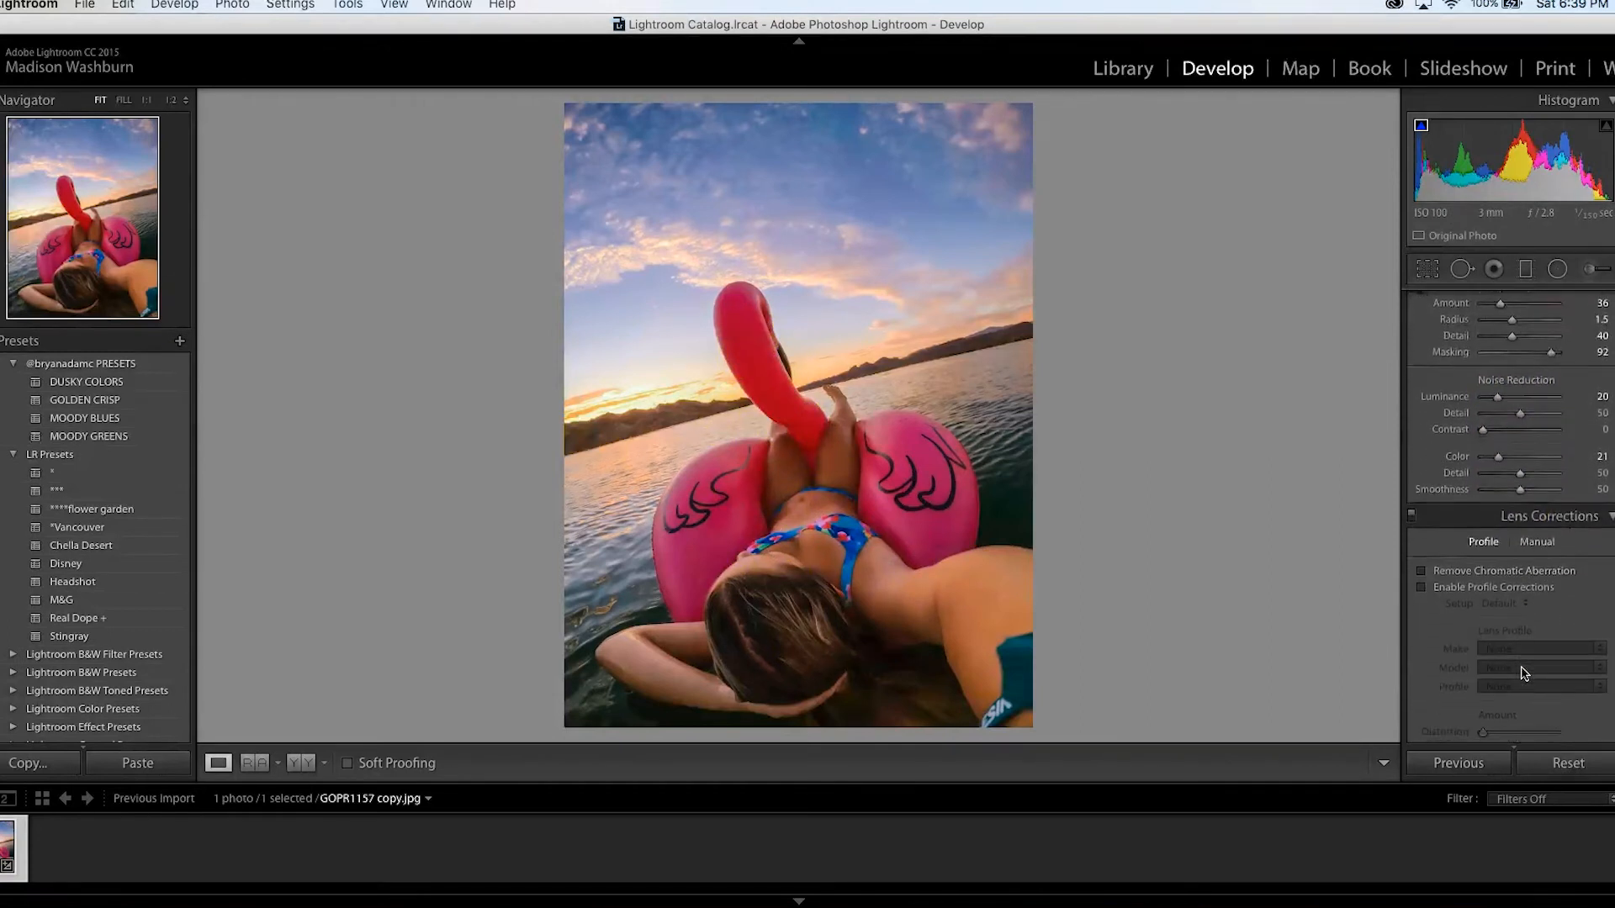
scroll(1523, 673, down, 1)
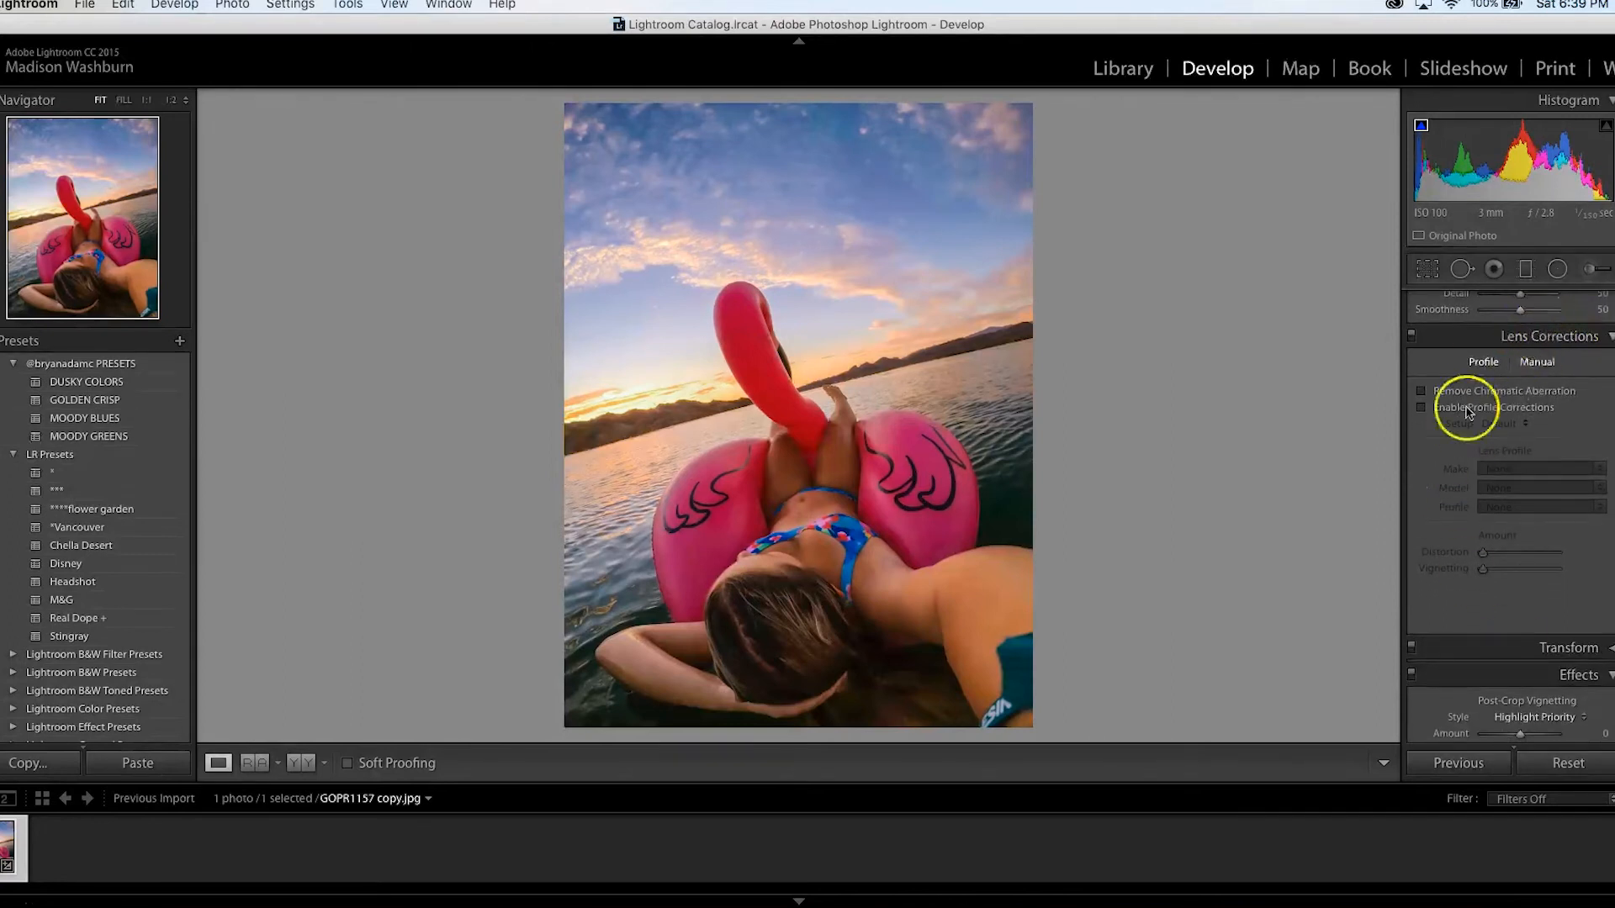
click(1421, 409)
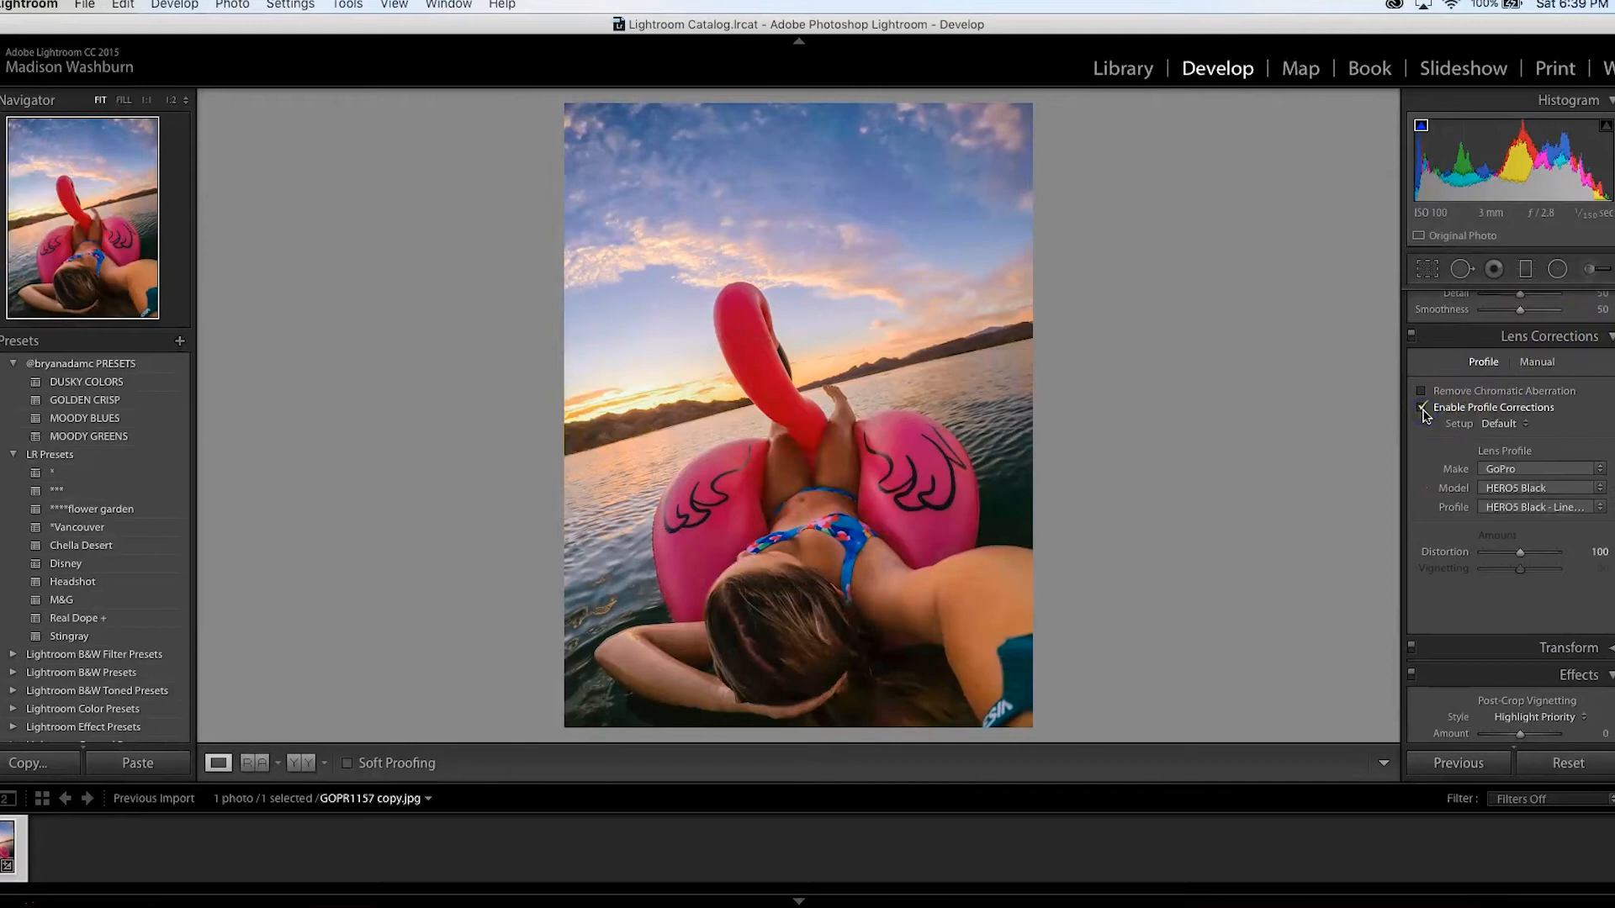
Step: Switch the lens profile corrections off and on repeatedly to compare the distortion, leaving them enabled
click(1422, 409)
click(1421, 409)
click(1421, 409)
click(1421, 409)
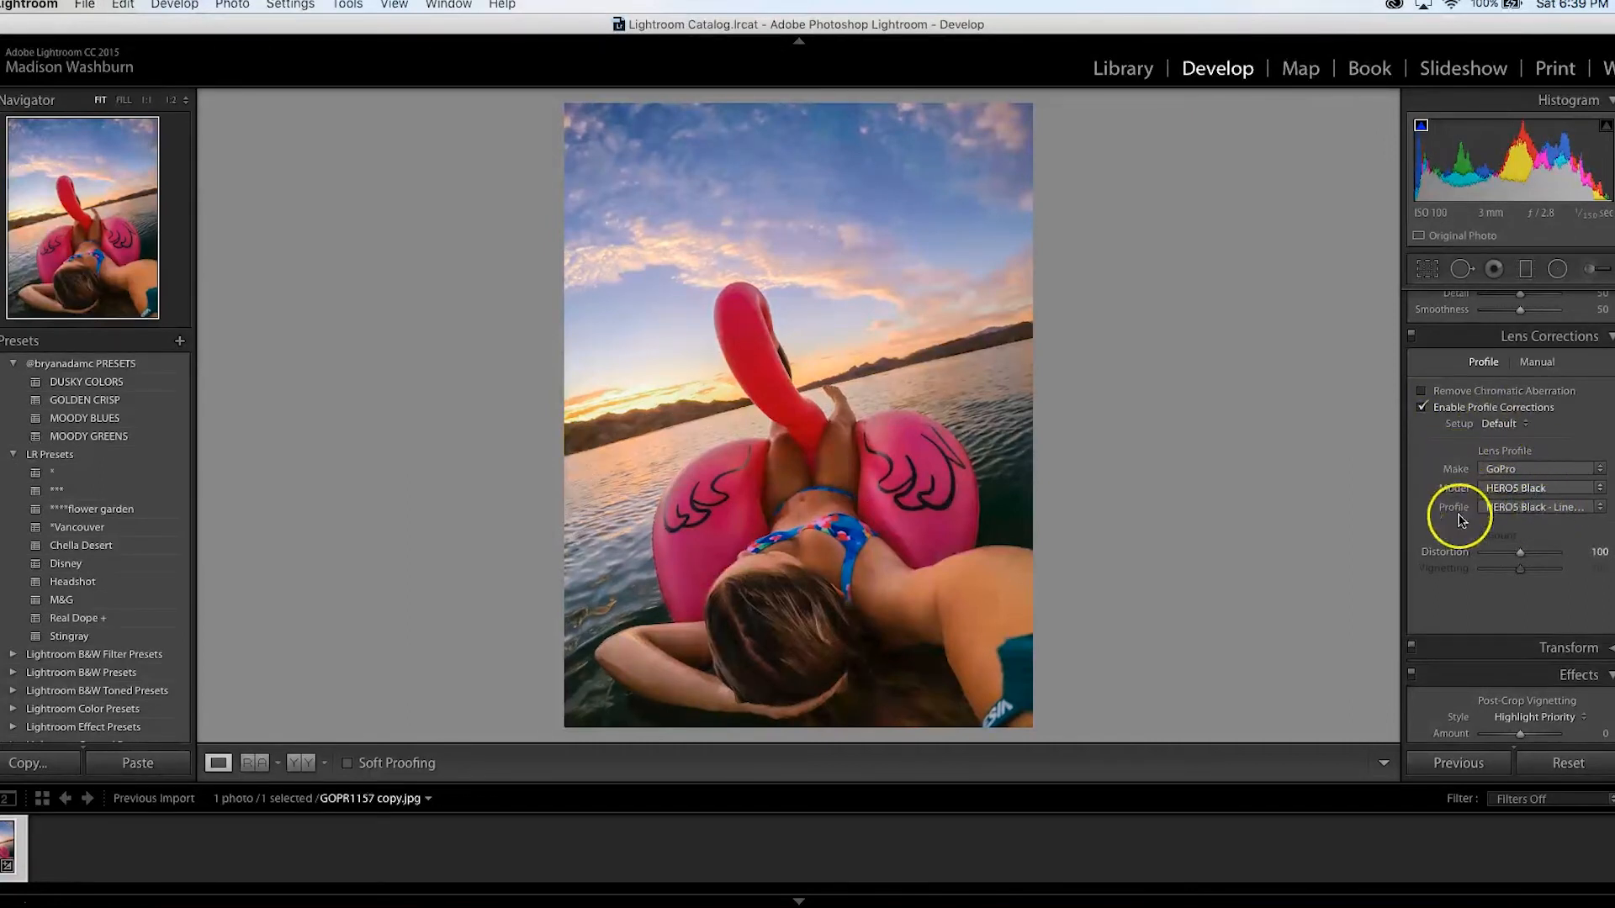
click(1421, 408)
click(1421, 409)
click(1421, 409)
click(1422, 408)
click(1421, 408)
click(1421, 409)
click(1421, 409)
click(1421, 409)
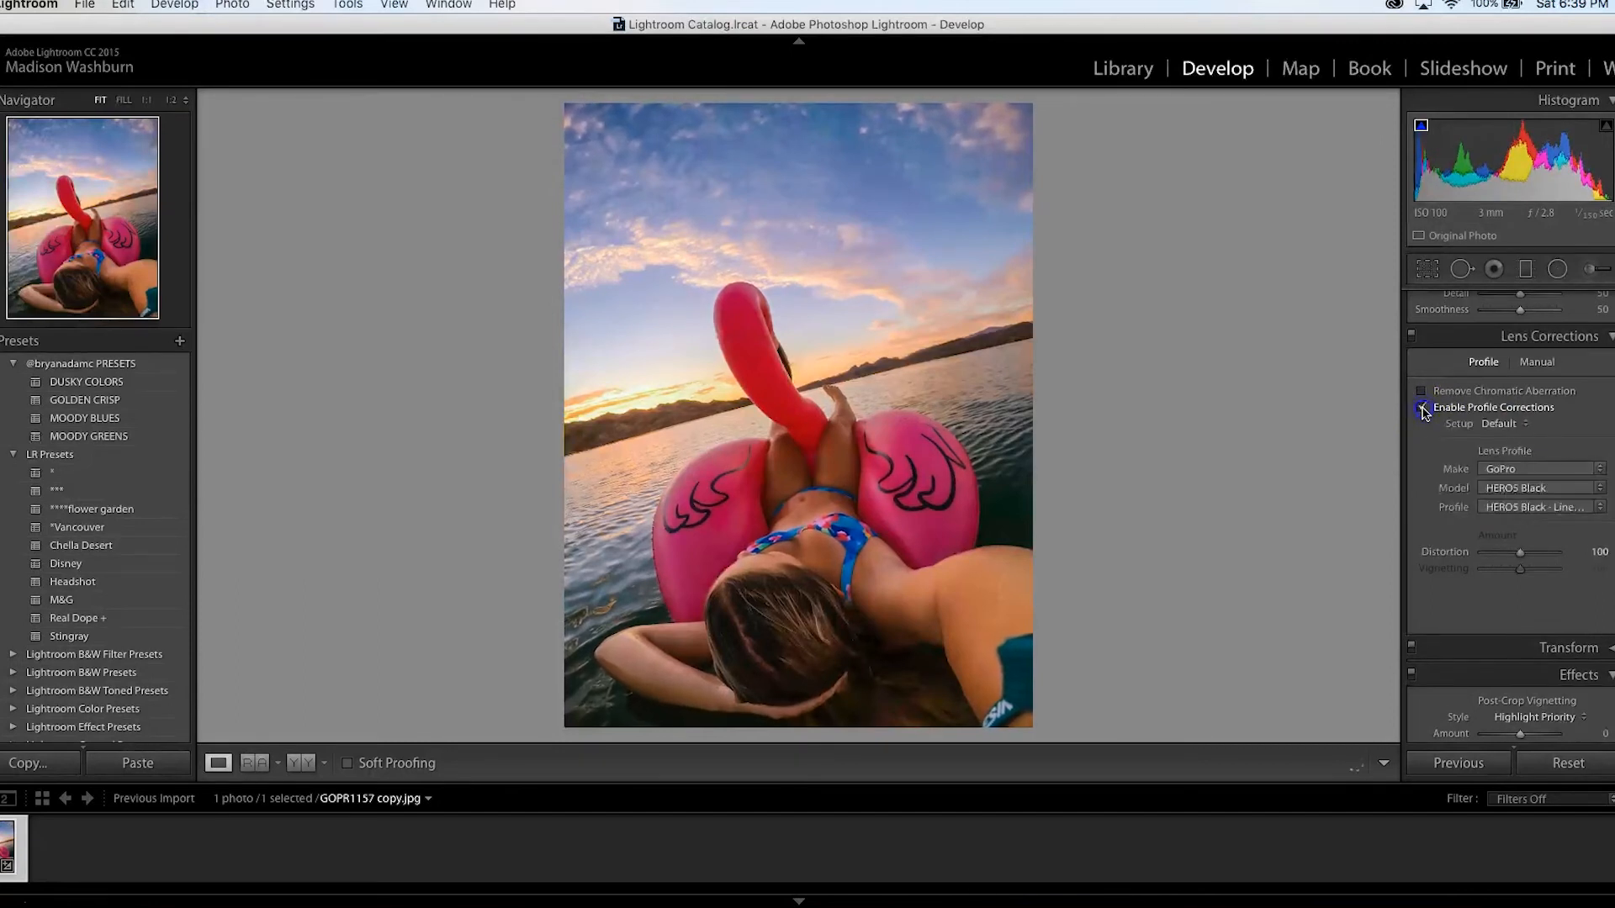
Step: Try a grain amount of 84, inspect it close up in the sky, and return the grain to 0
scroll(1439, 468, down, 5)
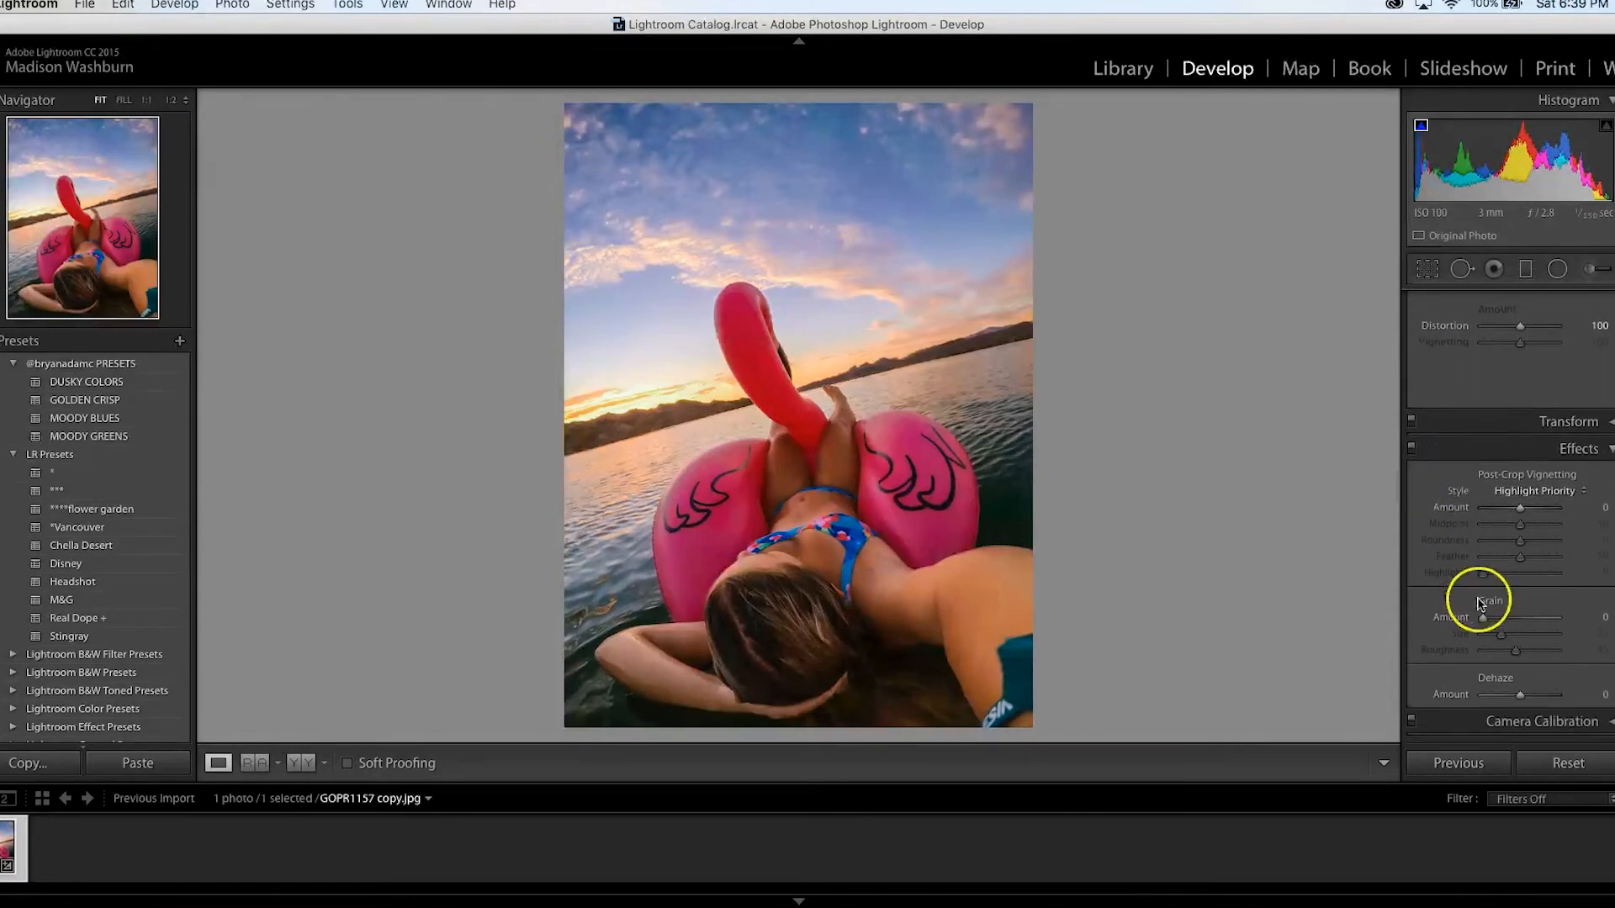
drag(1479, 619, 1524, 621)
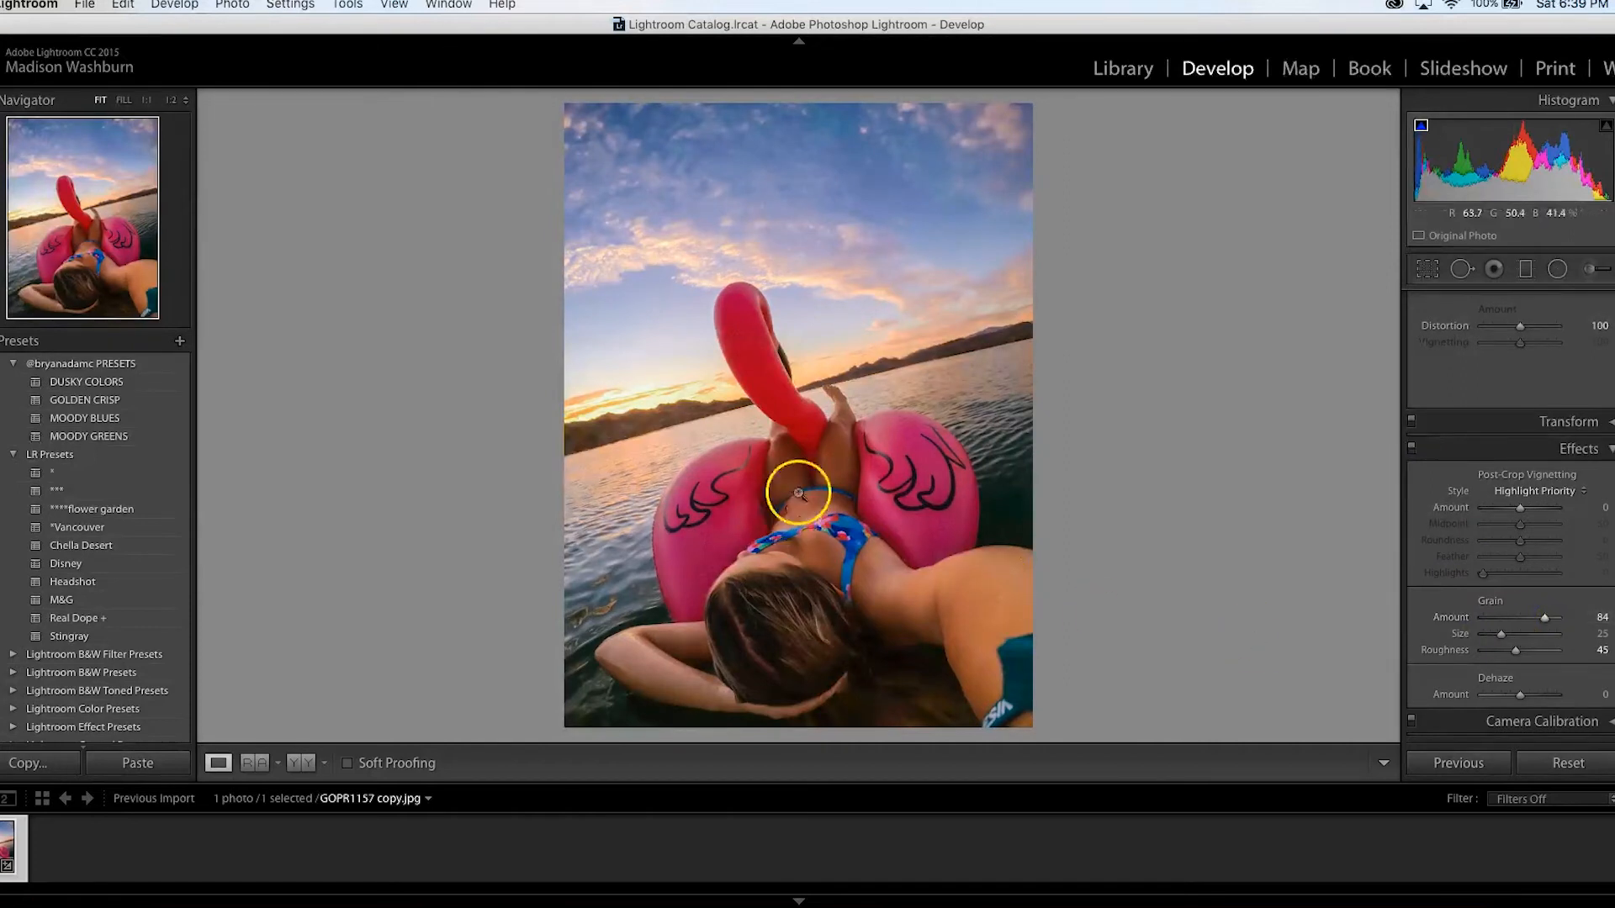
click(845, 347)
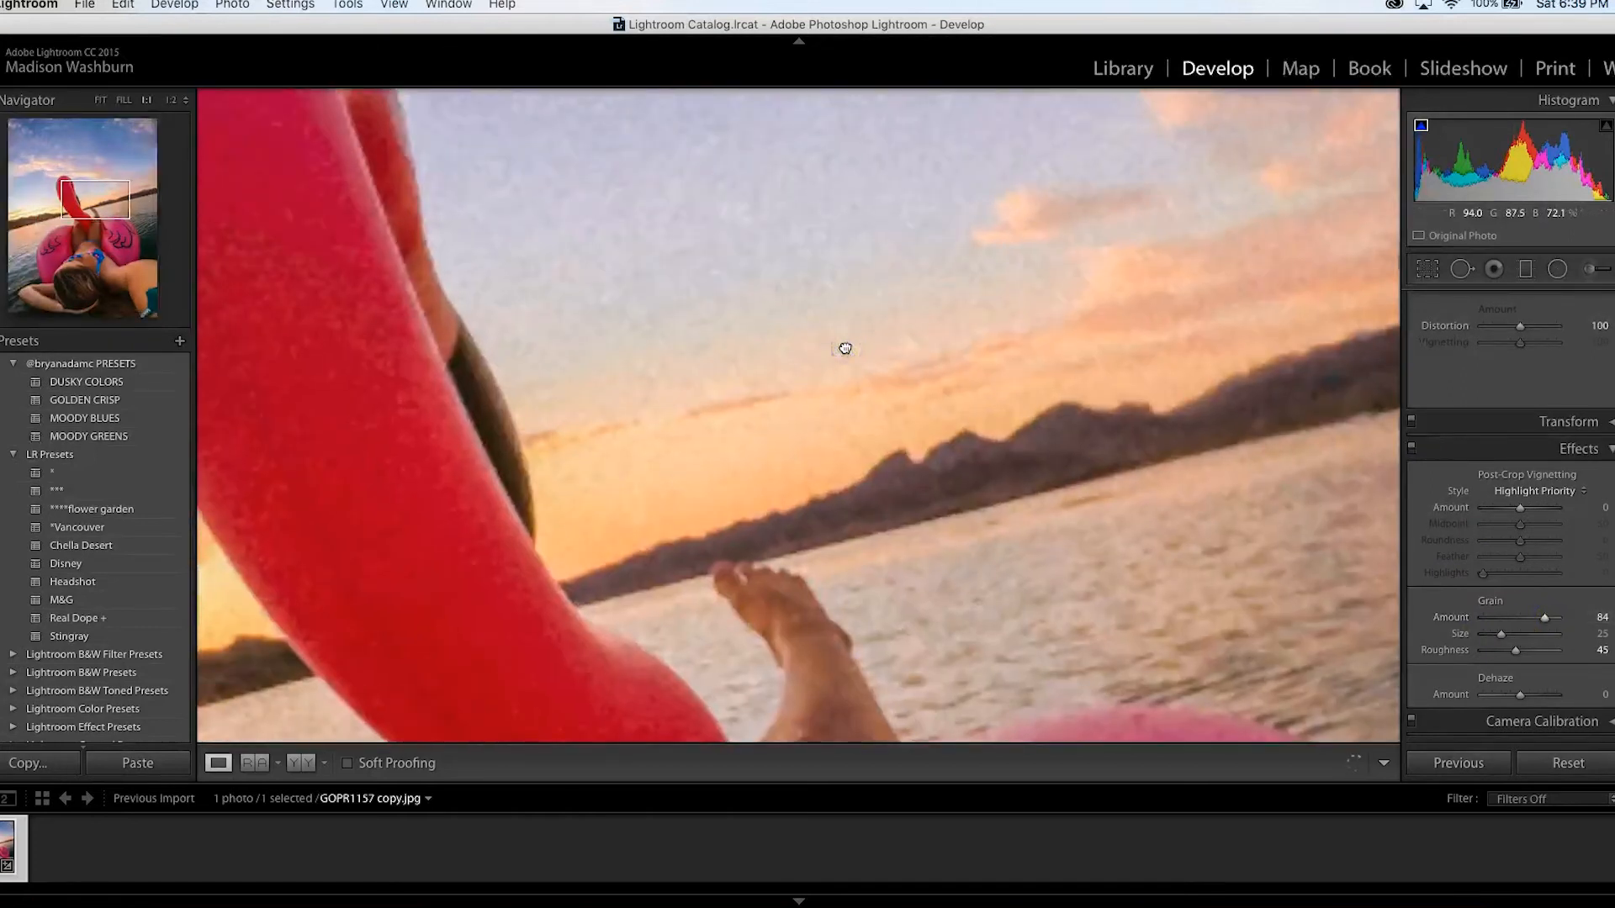
click(845, 348)
drag(1544, 618, 1482, 620)
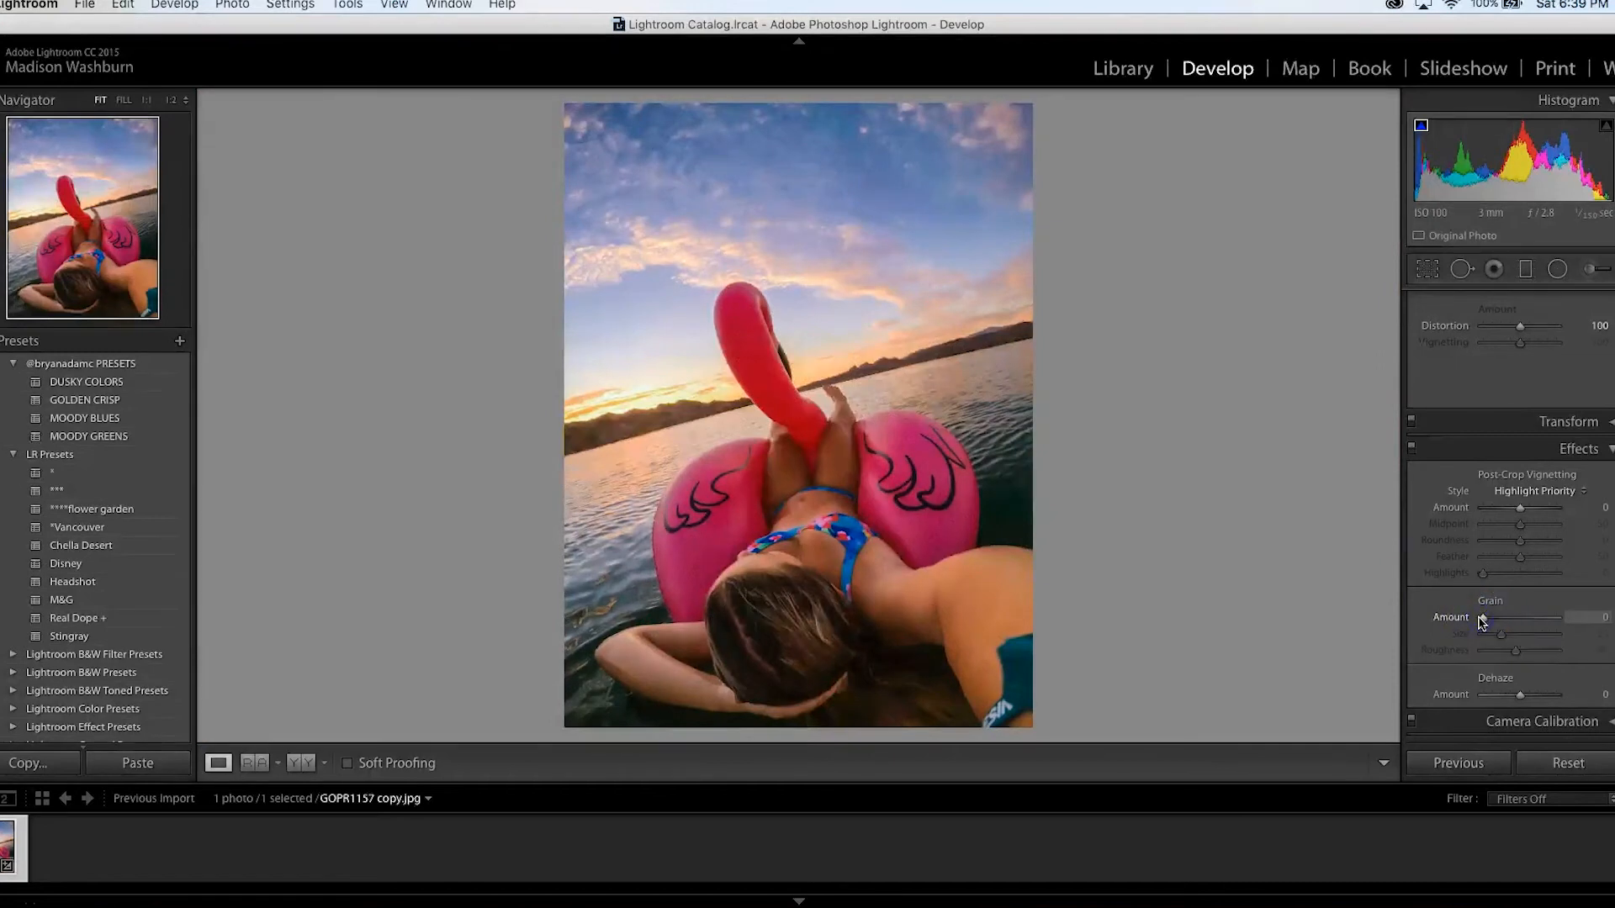
Step: Compare the photo before and after the edits side by side, and return to the single-photo view
scroll(1505, 649, up, 10)
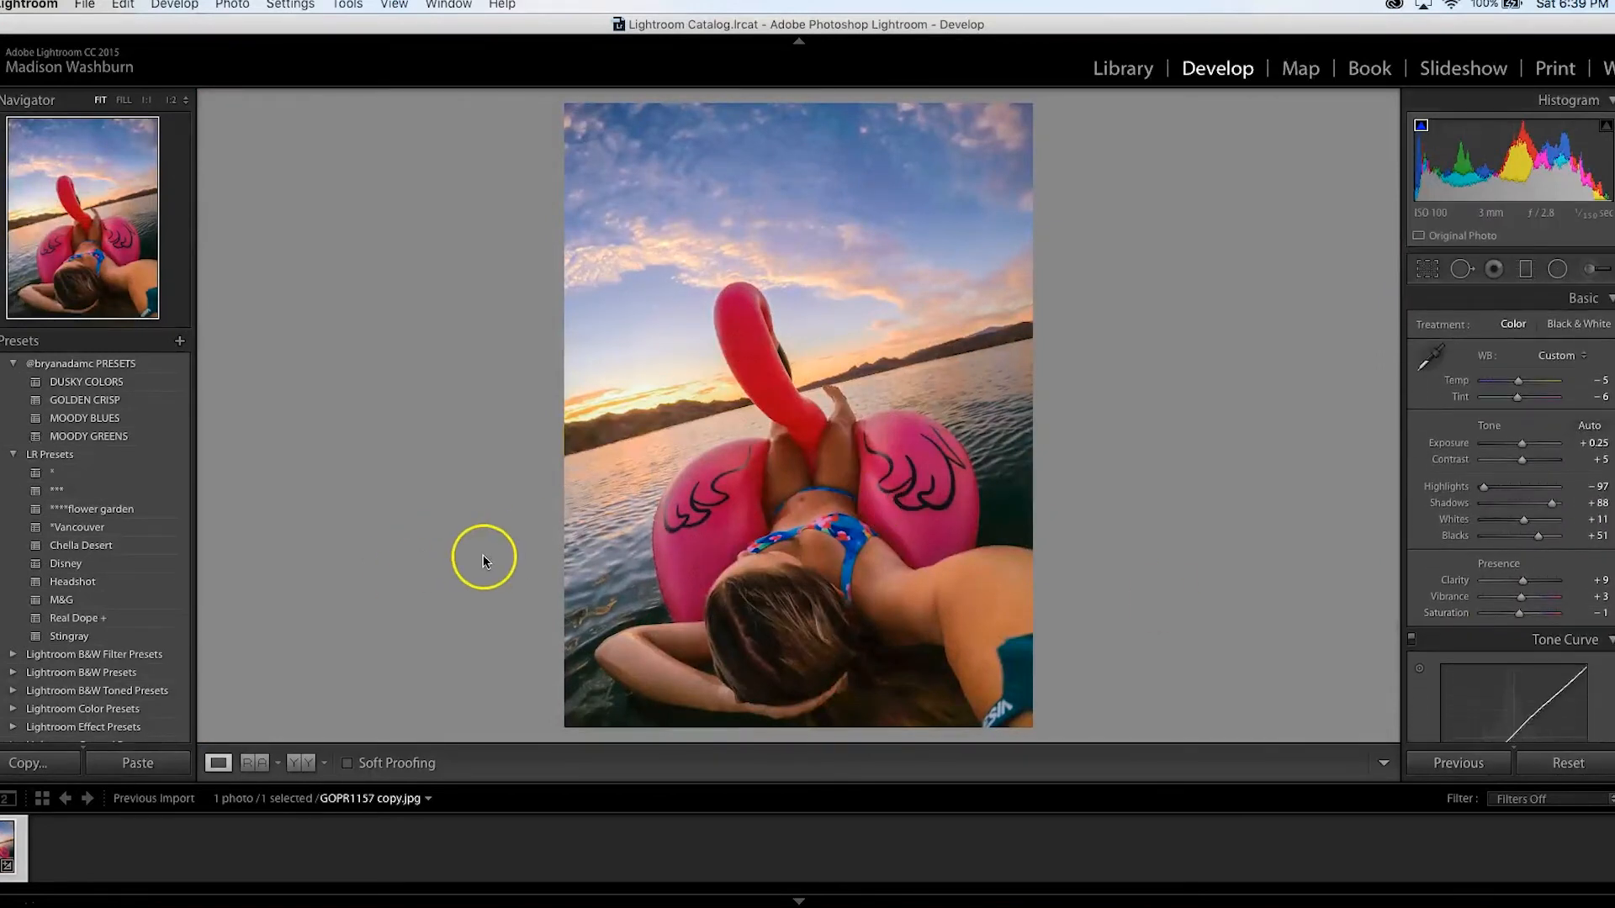
click(304, 765)
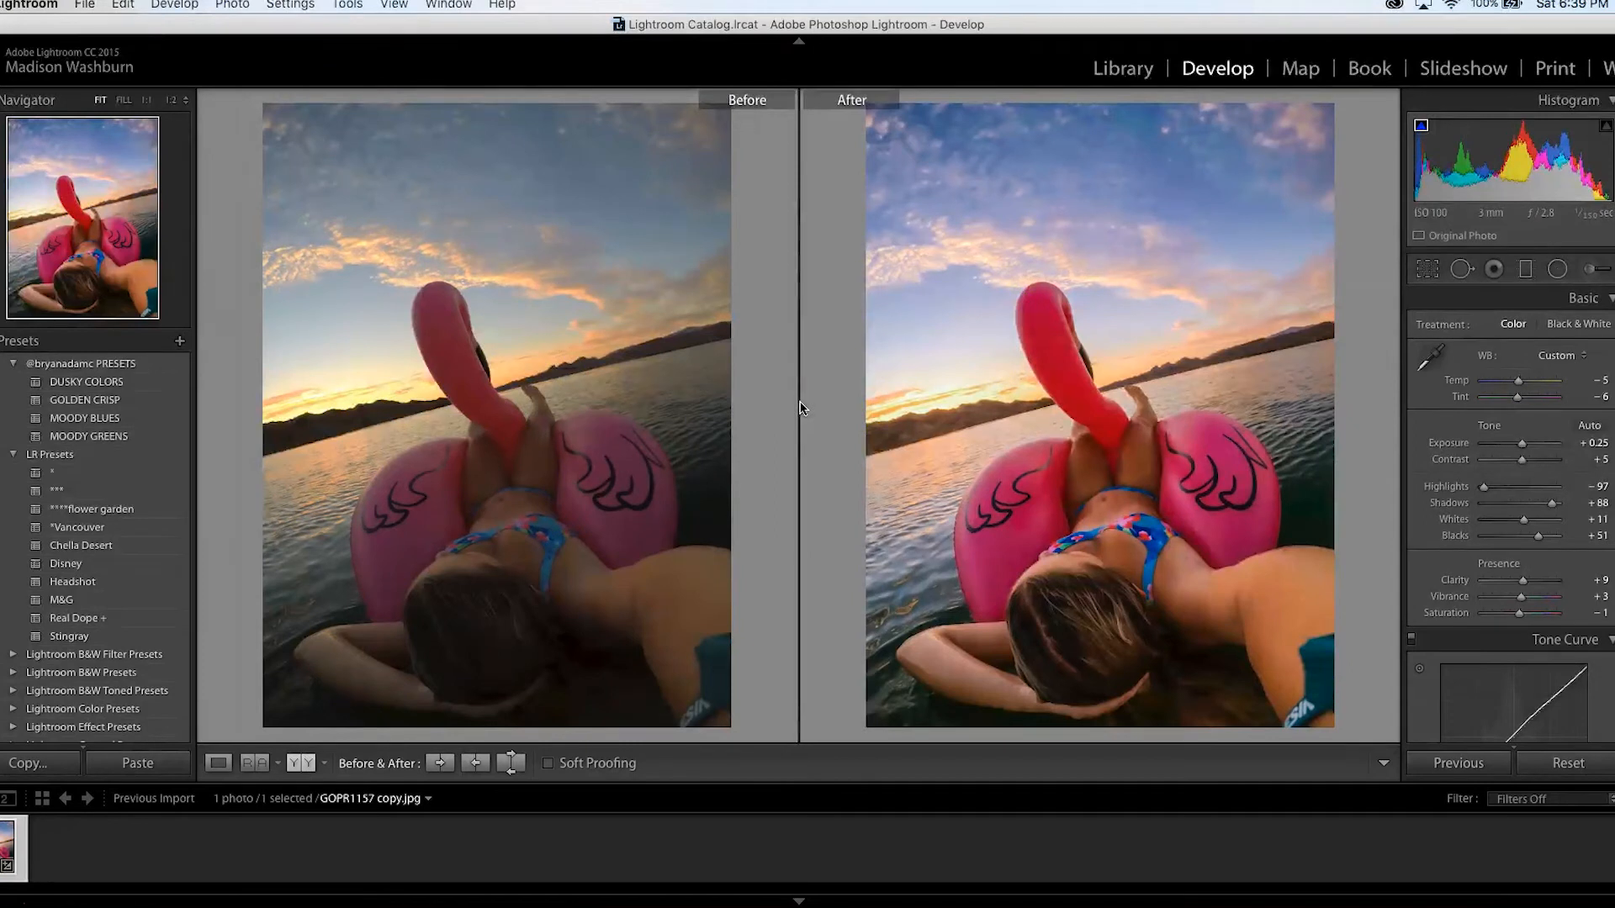
click(218, 765)
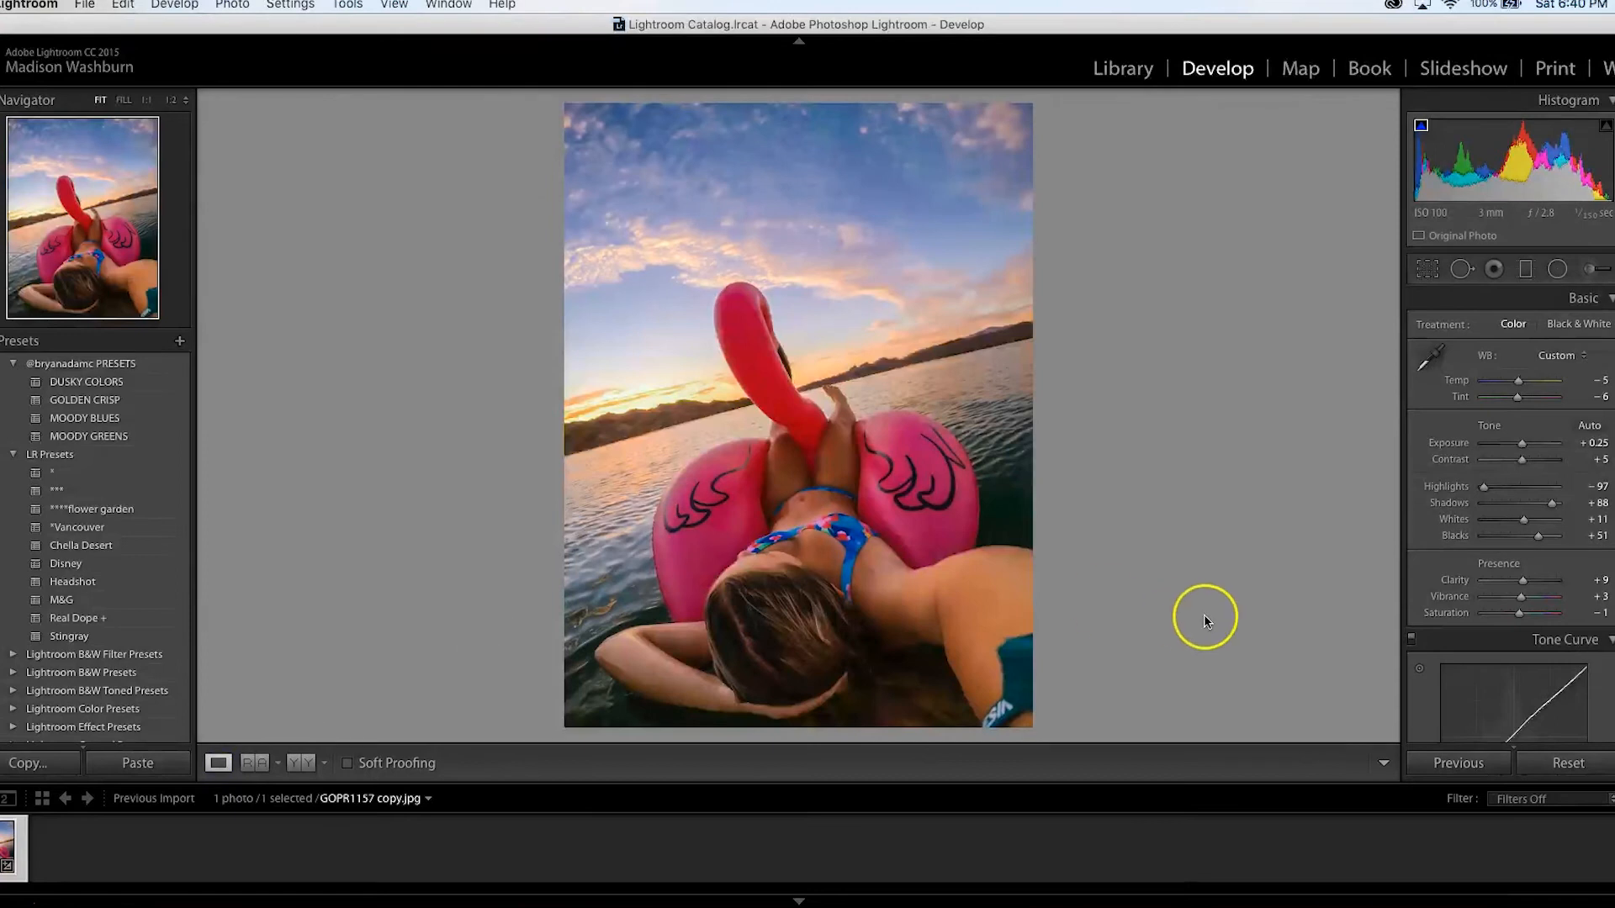
Step: Adjust the basic tone to shadows +97, whites +19 and blacks +61
drag(1552, 504, 1558, 505)
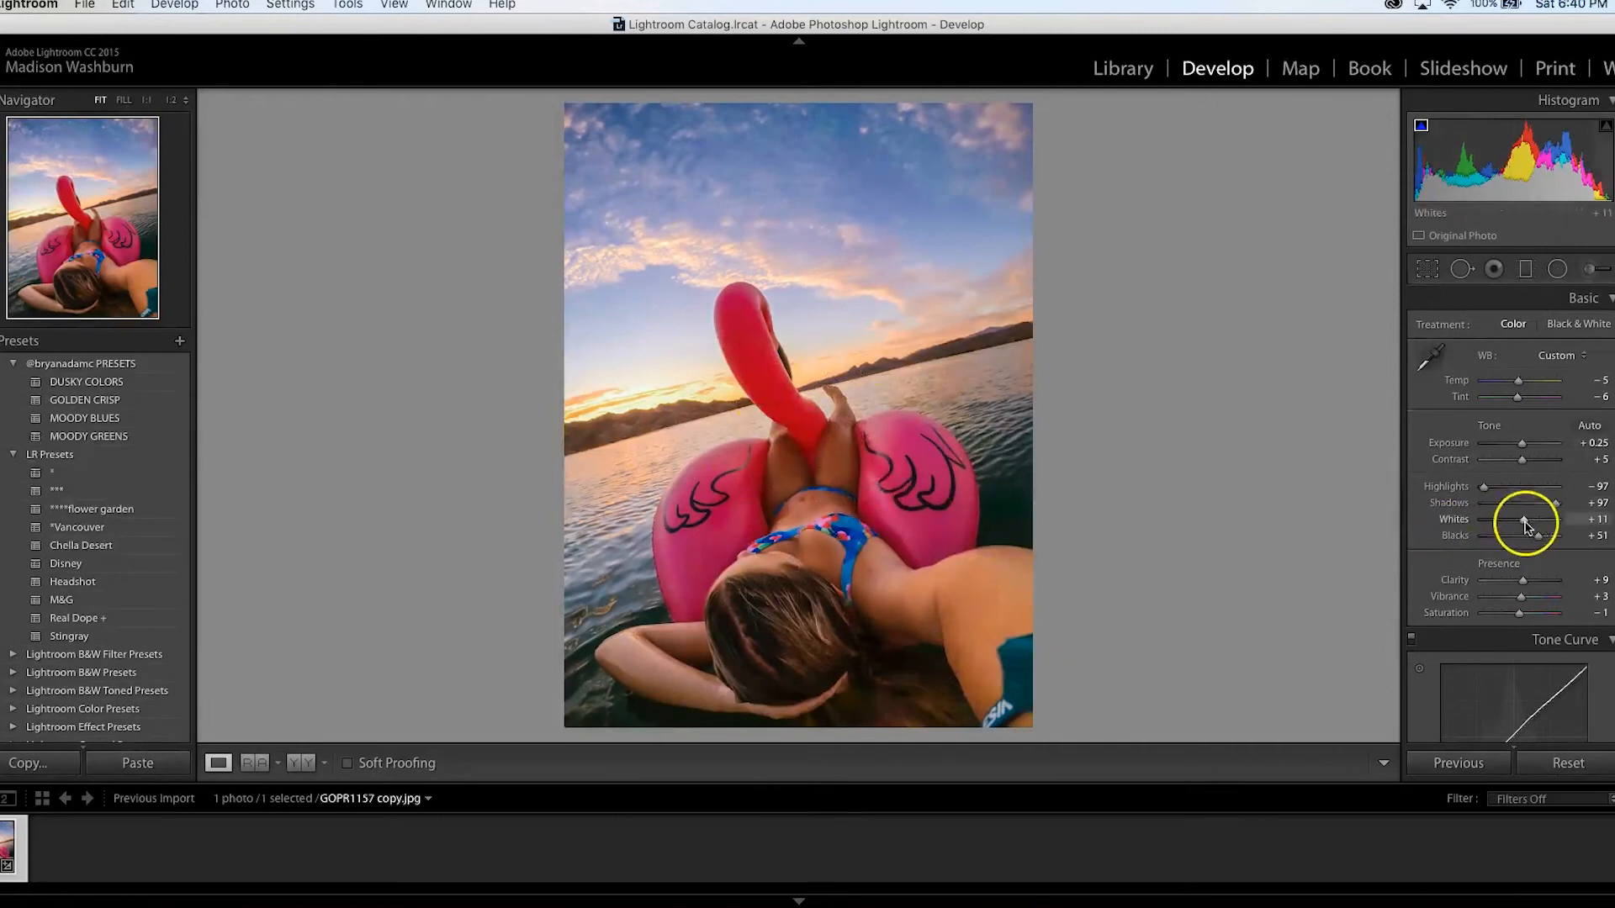
drag(1524, 523, 1544, 539)
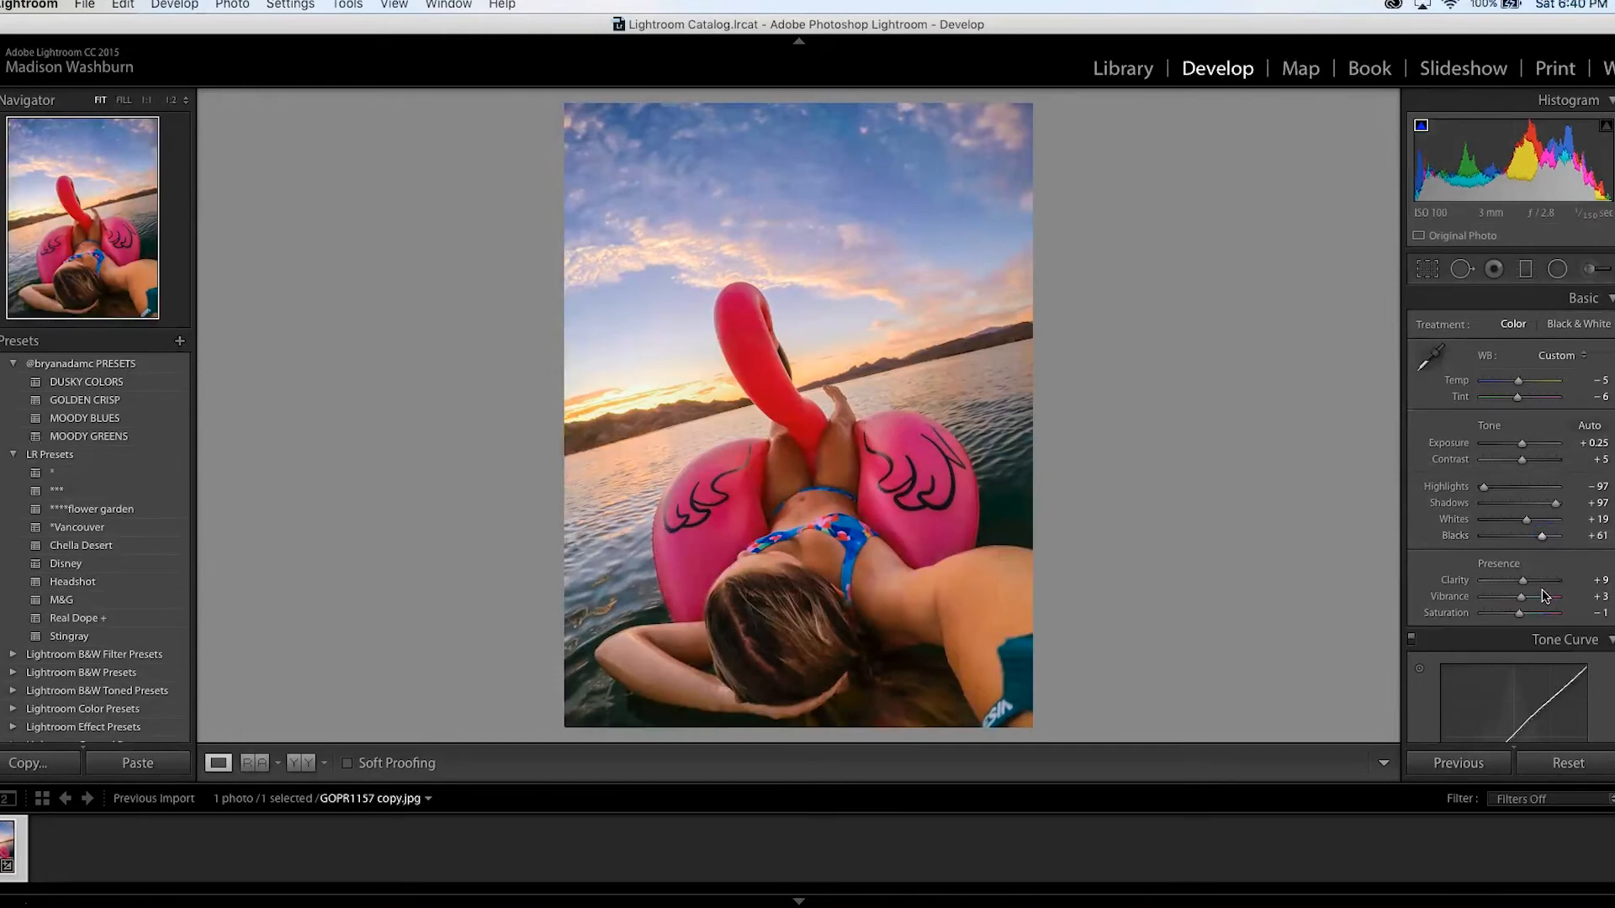
drag(1522, 599, 1522, 601)
Step: Set up an adjustment brush of size 10 with the Color effect and a blue tint
click(1590, 269)
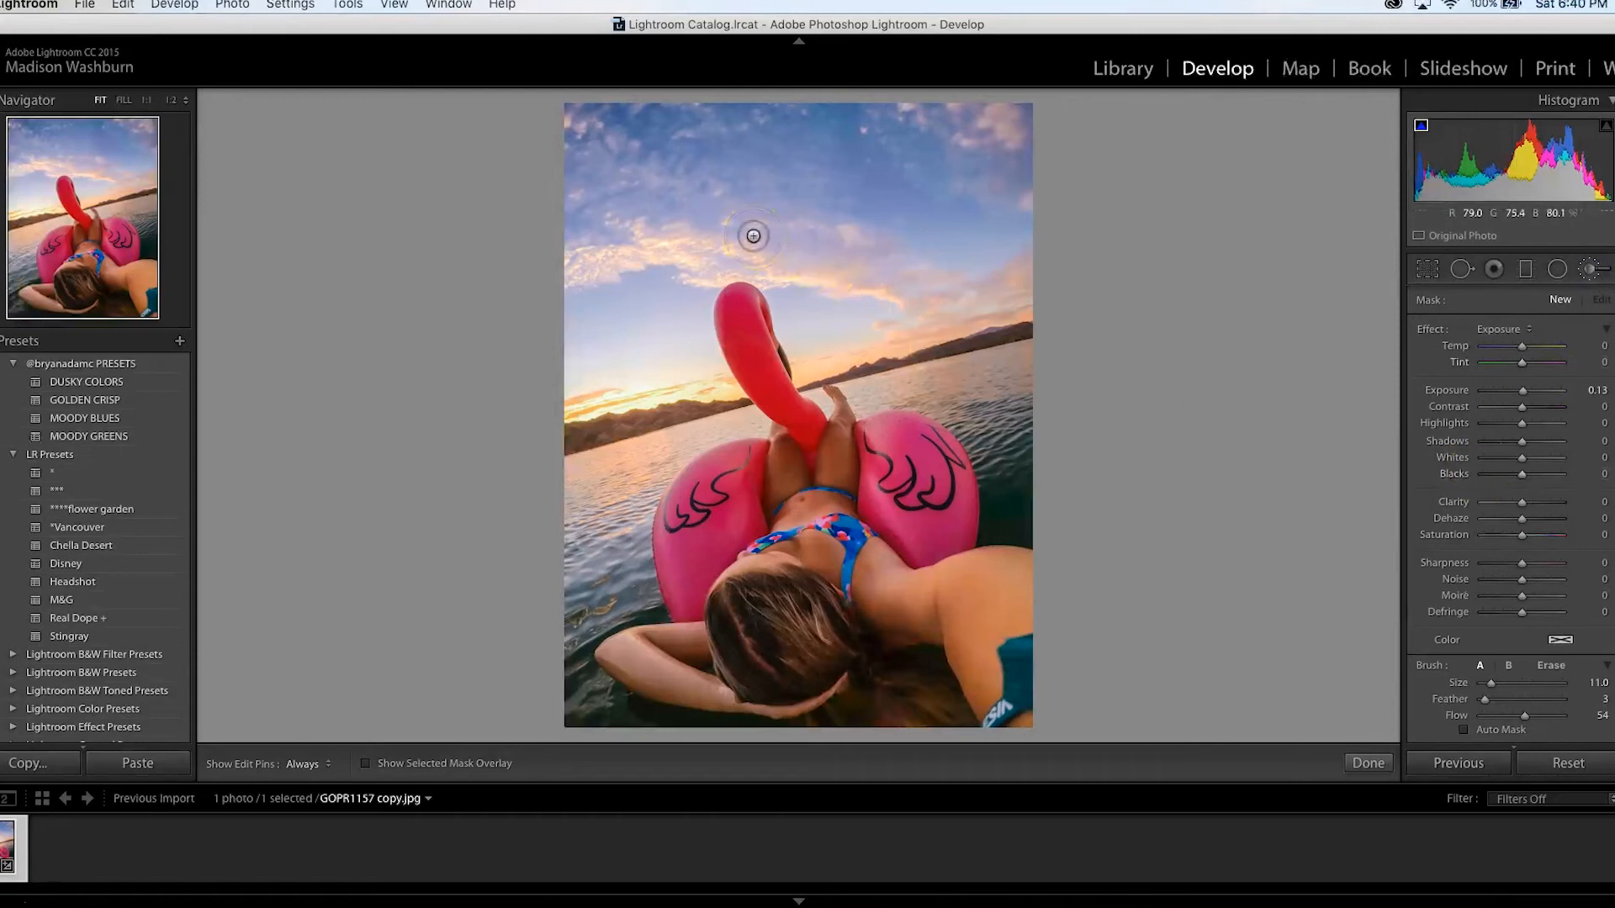
scroll(866, 223, down, 2)
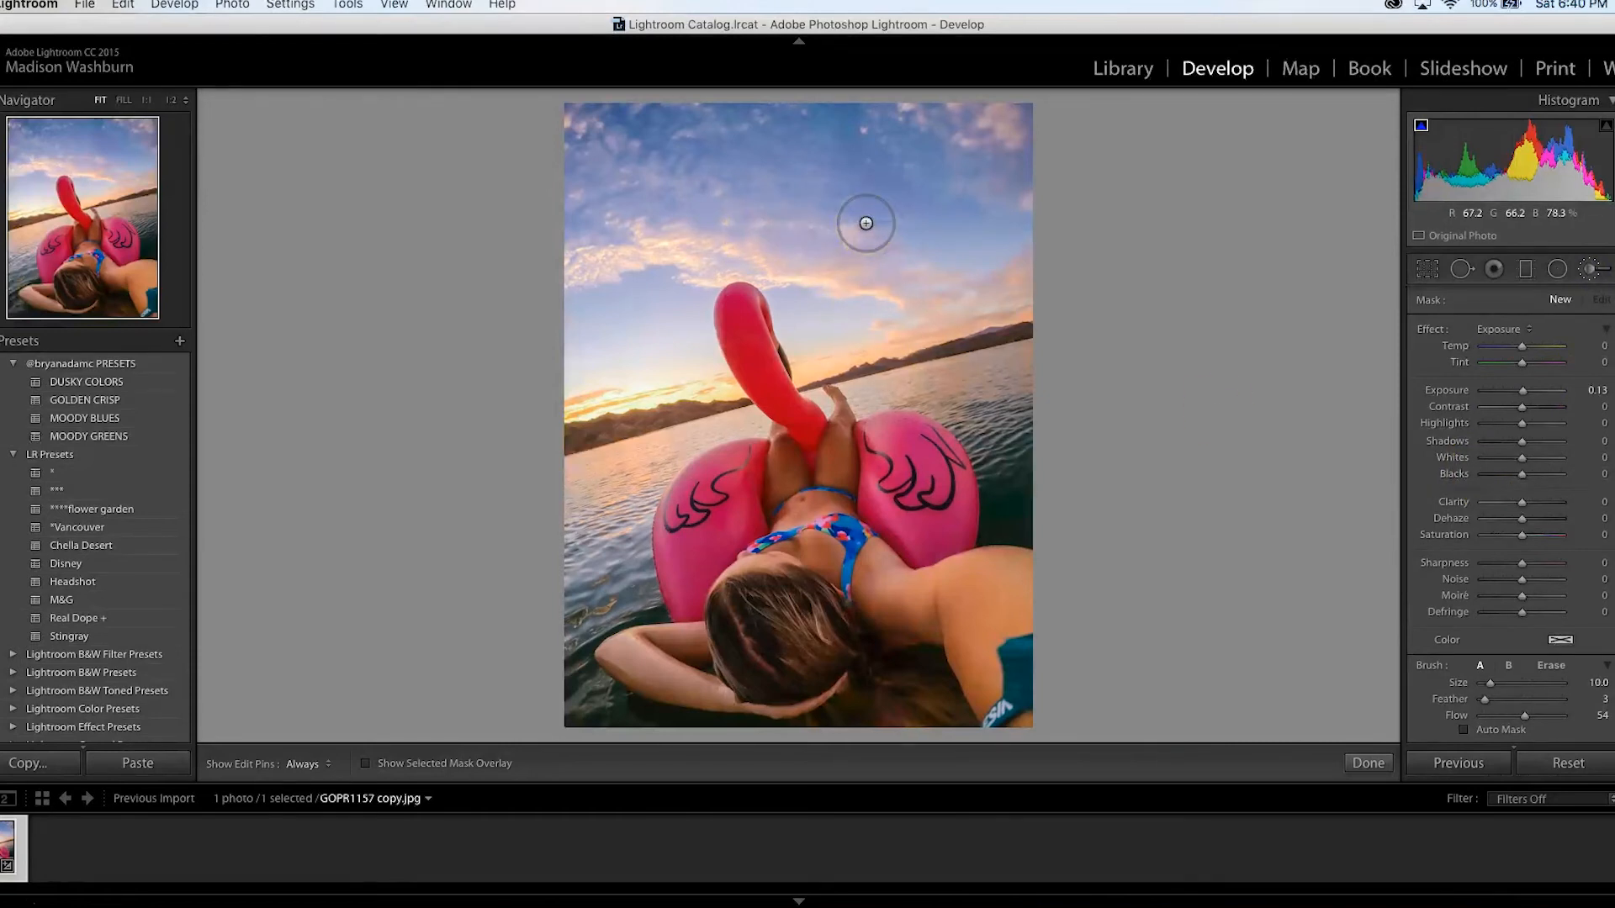
mouse_move(853, 223)
mouse_down()
mouse_move(617, 259)
mouse_move(618, 333)
mouse_move(657, 184)
mouse_move(845, 163)
mouse_move(954, 238)
mouse_move(972, 182)
mouse_move(869, 220)
mouse_move(931, 181)
mouse_move(1034, 426)
mouse_move(973, 402)
mouse_move(1017, 414)
mouse_up()
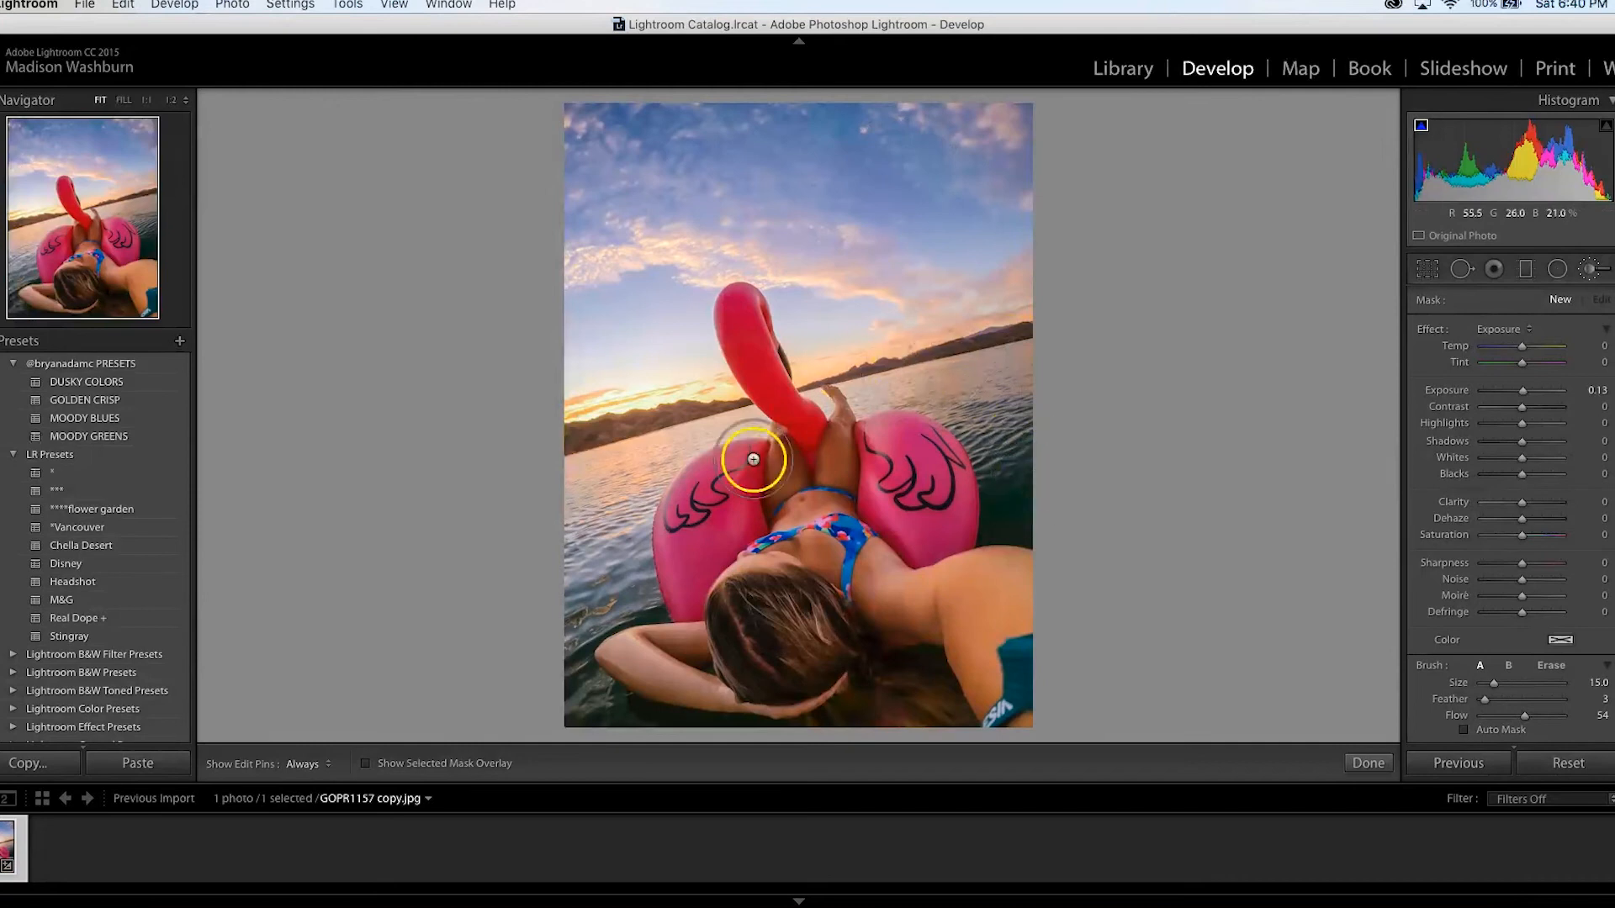
click(1509, 330)
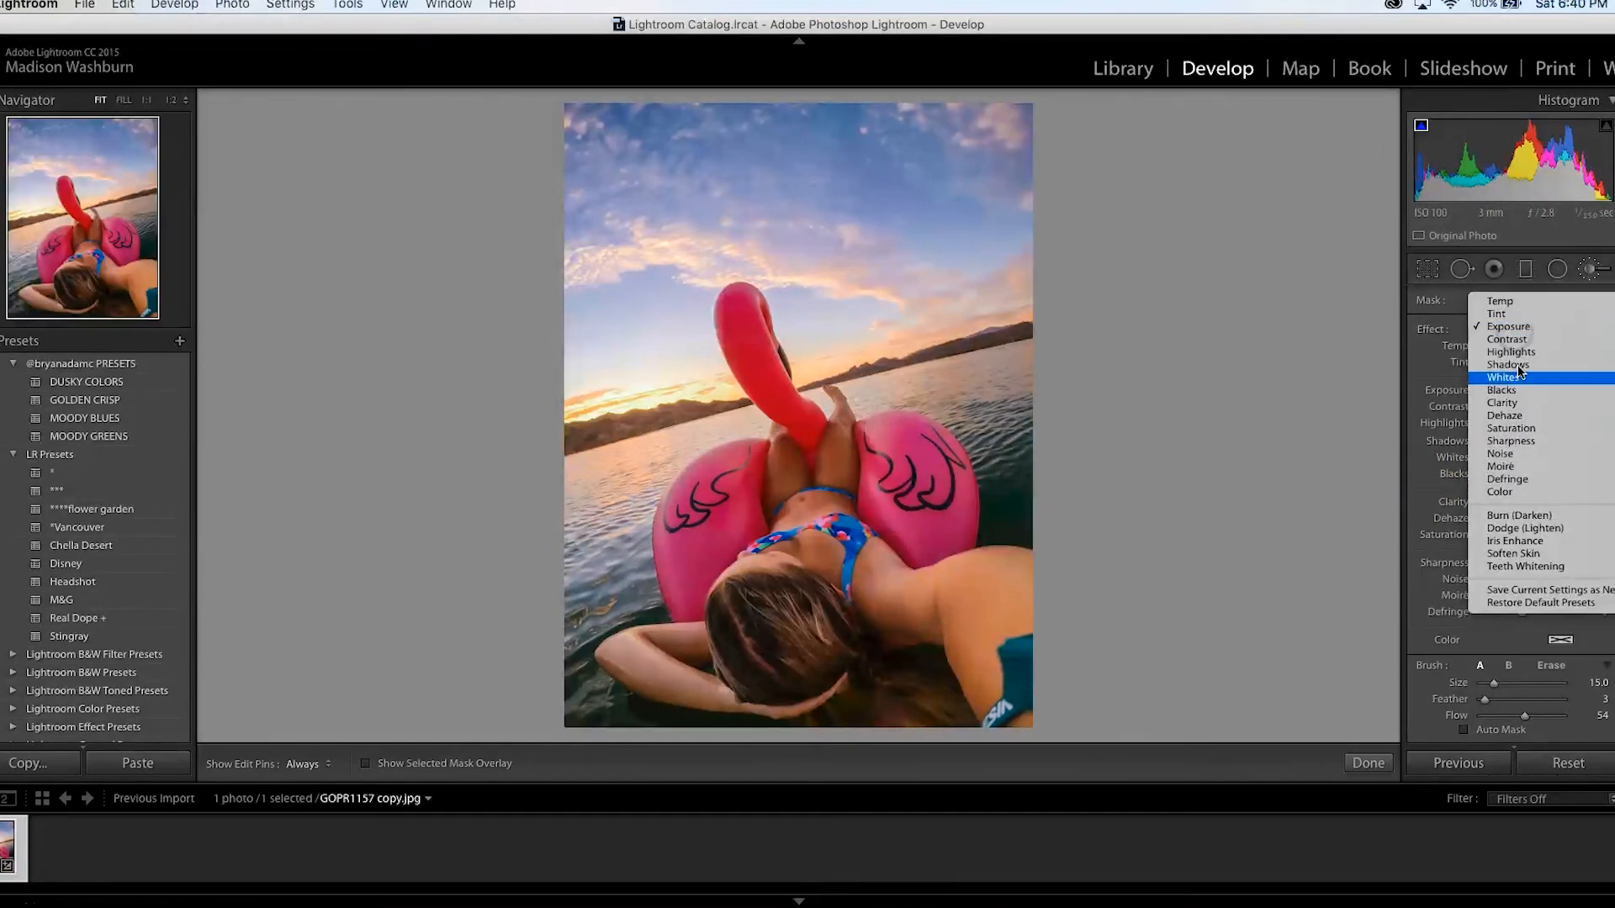
click(1509, 492)
click(1560, 639)
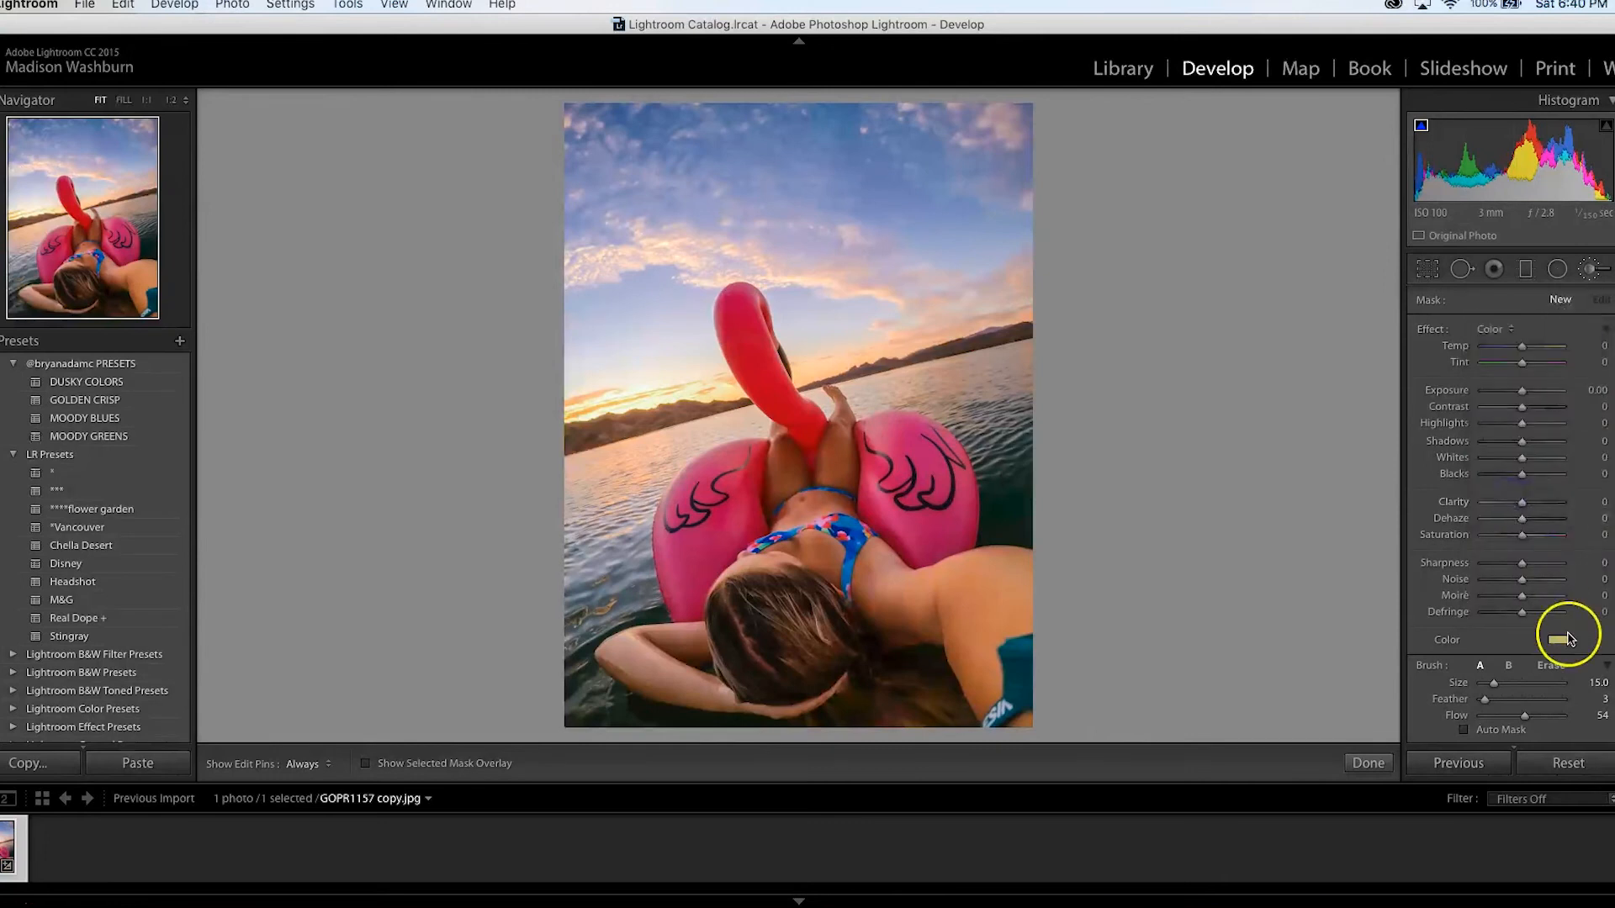
click(1353, 670)
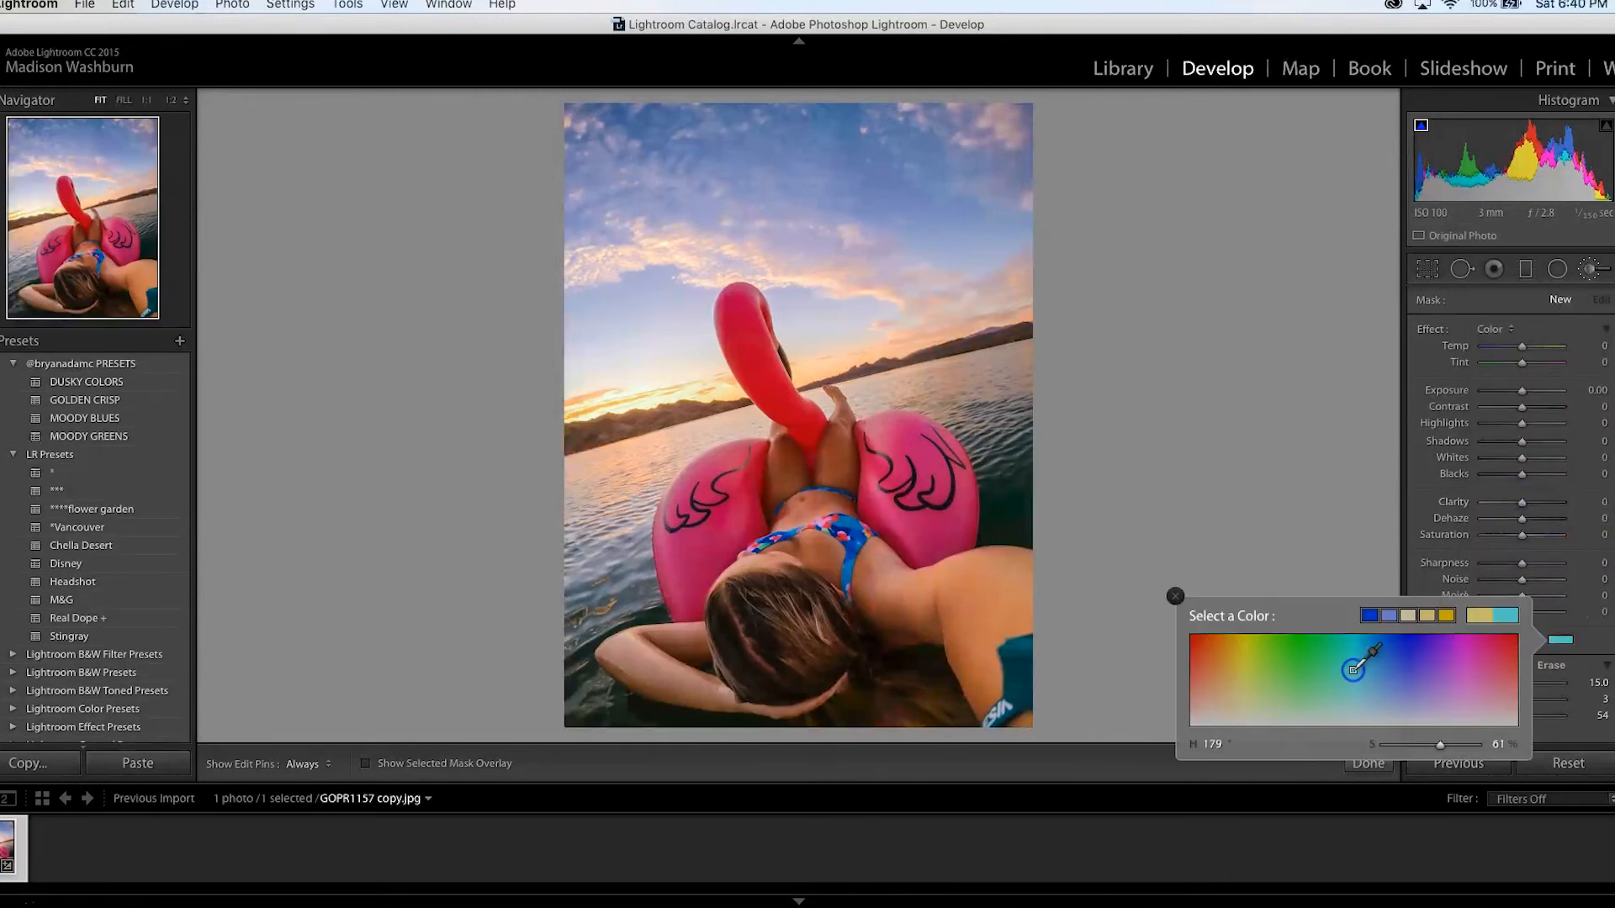
drag(1356, 657, 1365, 658)
click(1569, 643)
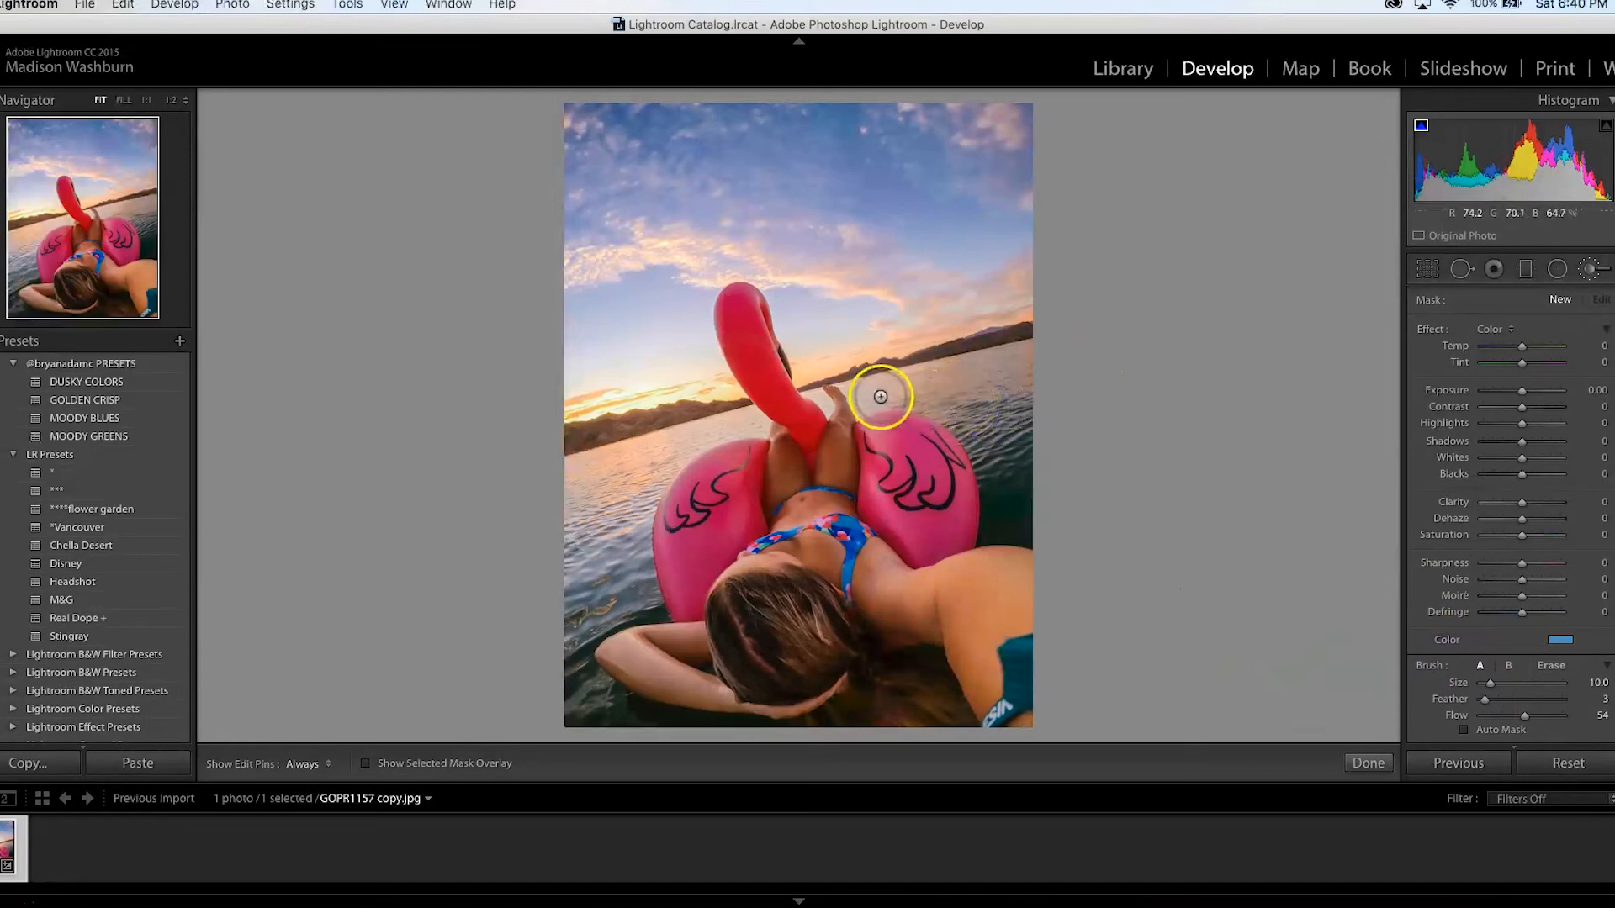
Step: Paint the blue tint over the lake water on both sides of the flamingo float, hiding and showing the edit pins
mouse_move(873, 397)
mouse_down()
mouse_move(1029, 362)
mouse_move(1014, 445)
mouse_move(1029, 378)
mouse_move(950, 405)
mouse_move(1000, 438)
mouse_move(981, 443)
mouse_move(999, 480)
mouse_up()
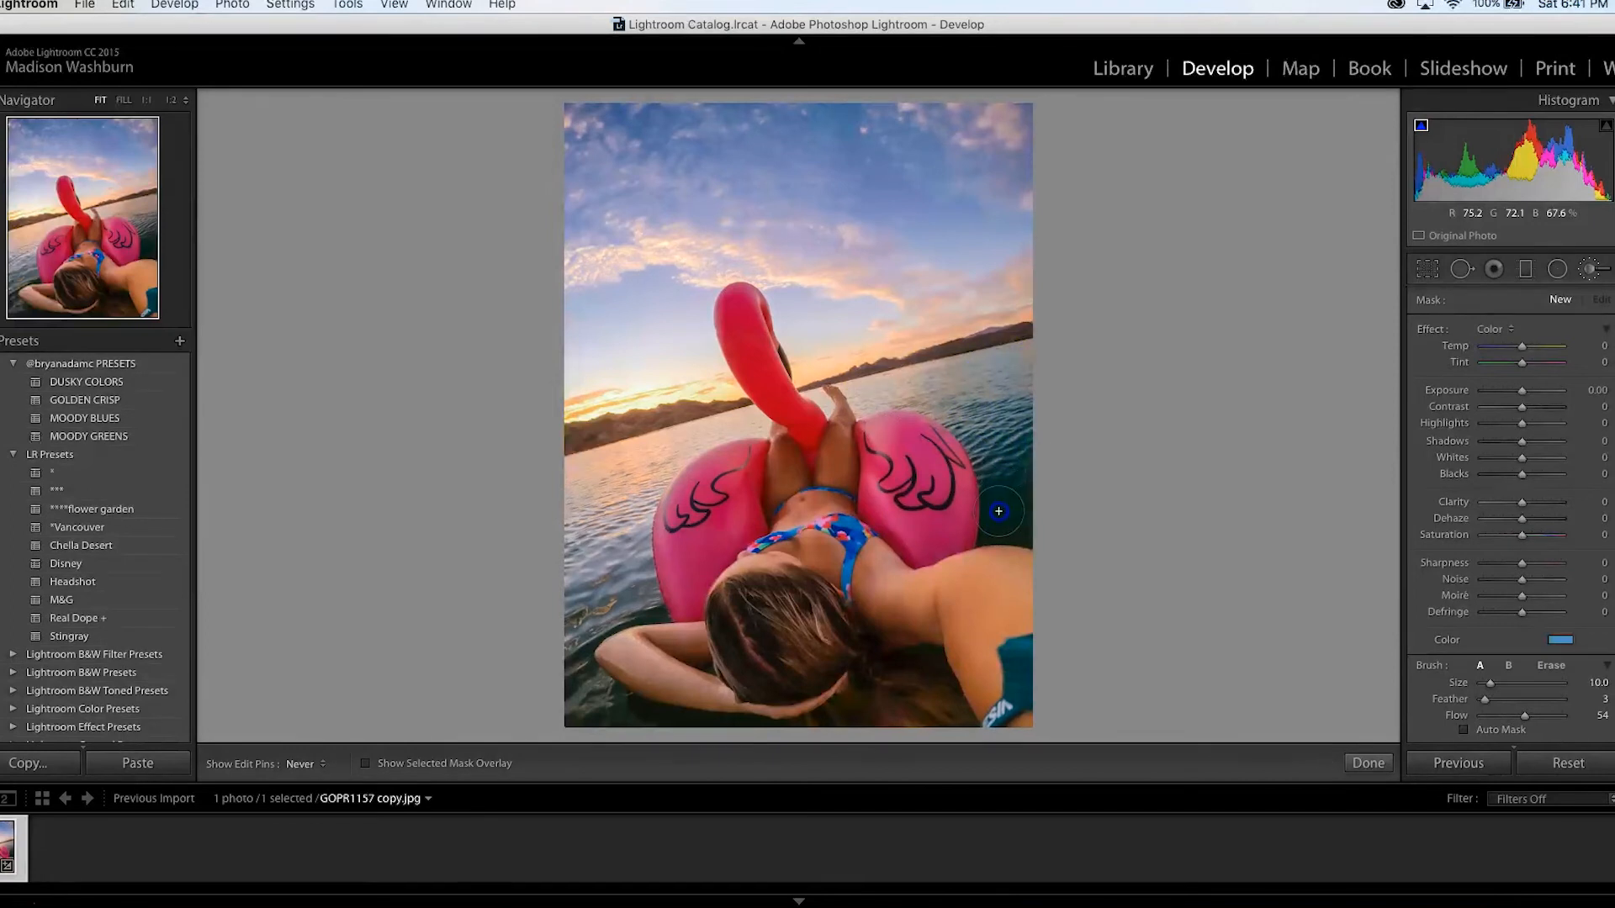
mouse_move(1024, 369)
mouse_down()
mouse_move(935, 403)
mouse_move(904, 399)
mouse_move(918, 389)
mouse_move(862, 399)
mouse_move(960, 369)
mouse_move(1020, 370)
mouse_up()
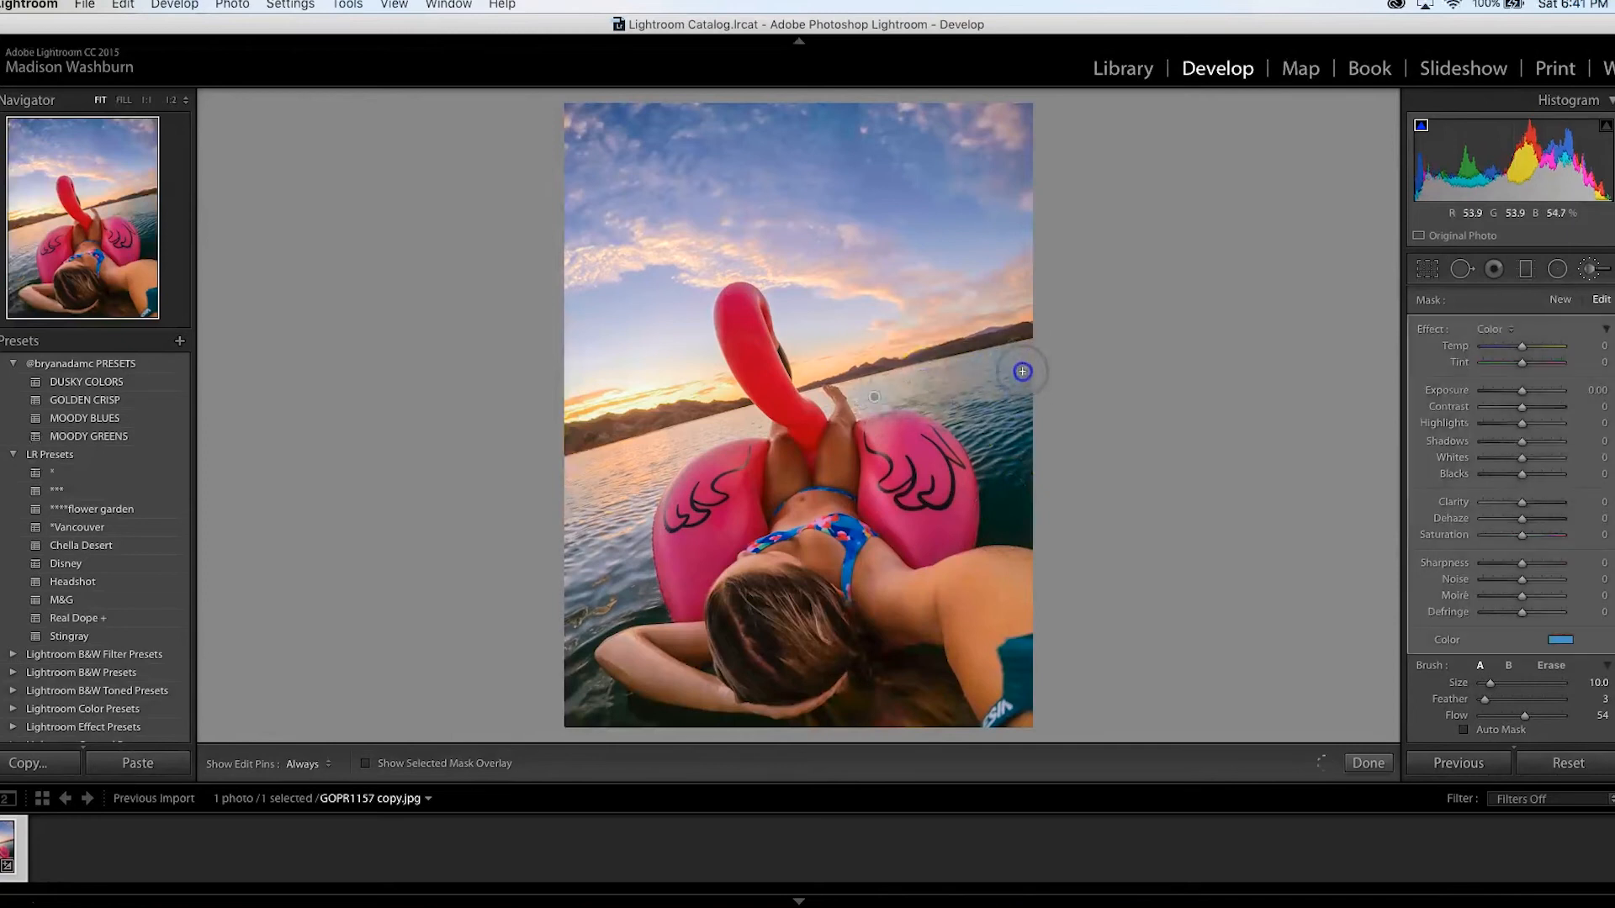
key(h)
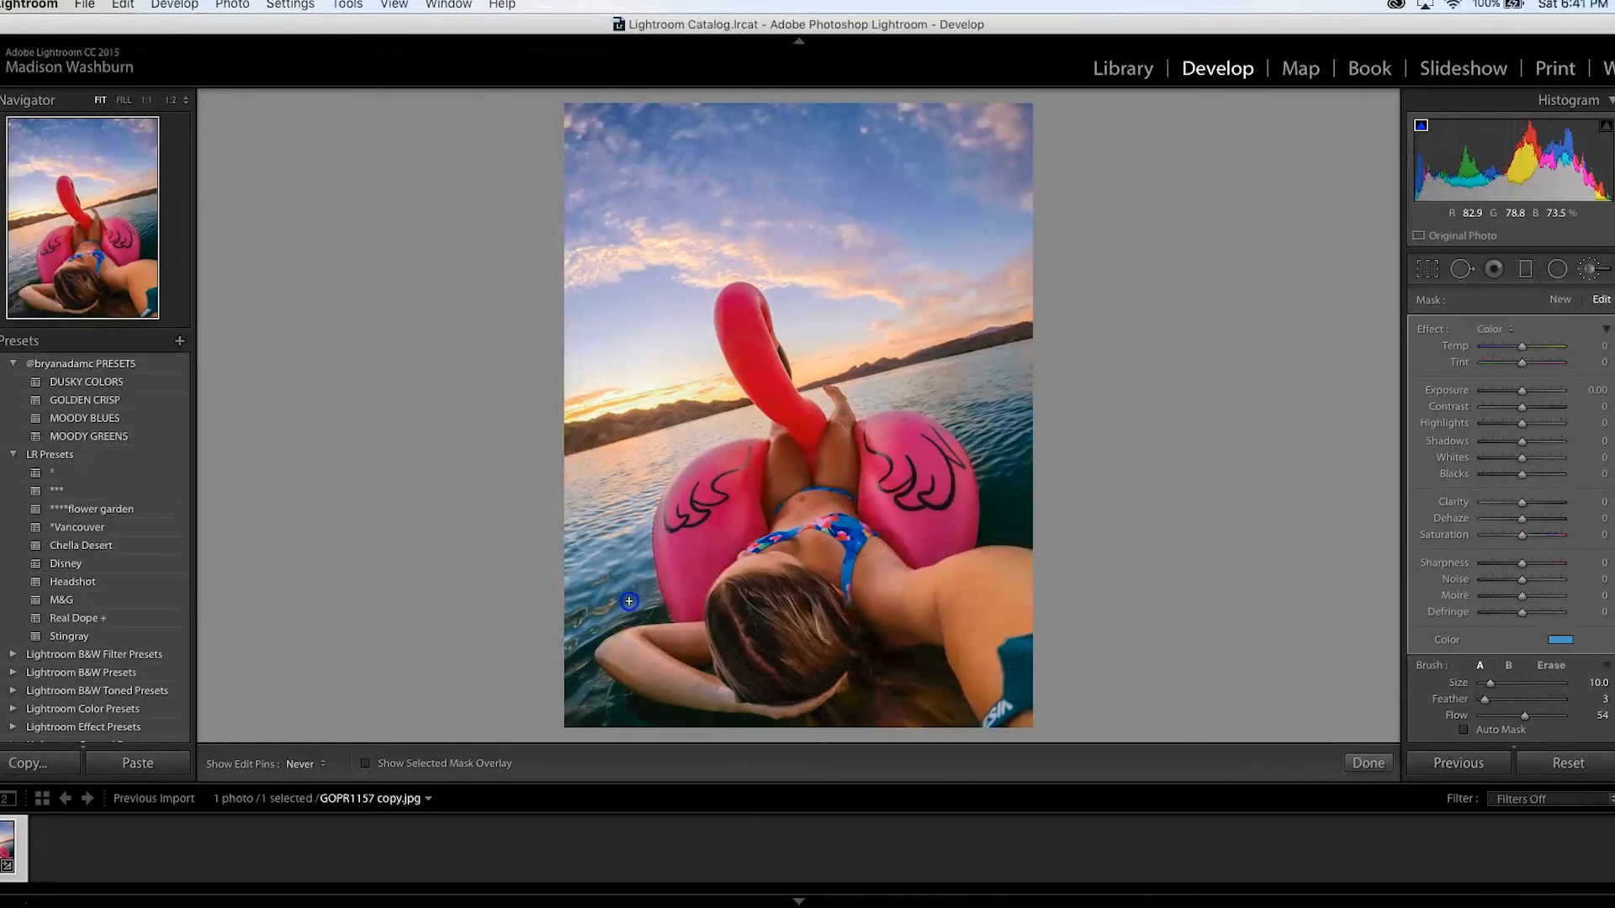
key(h)
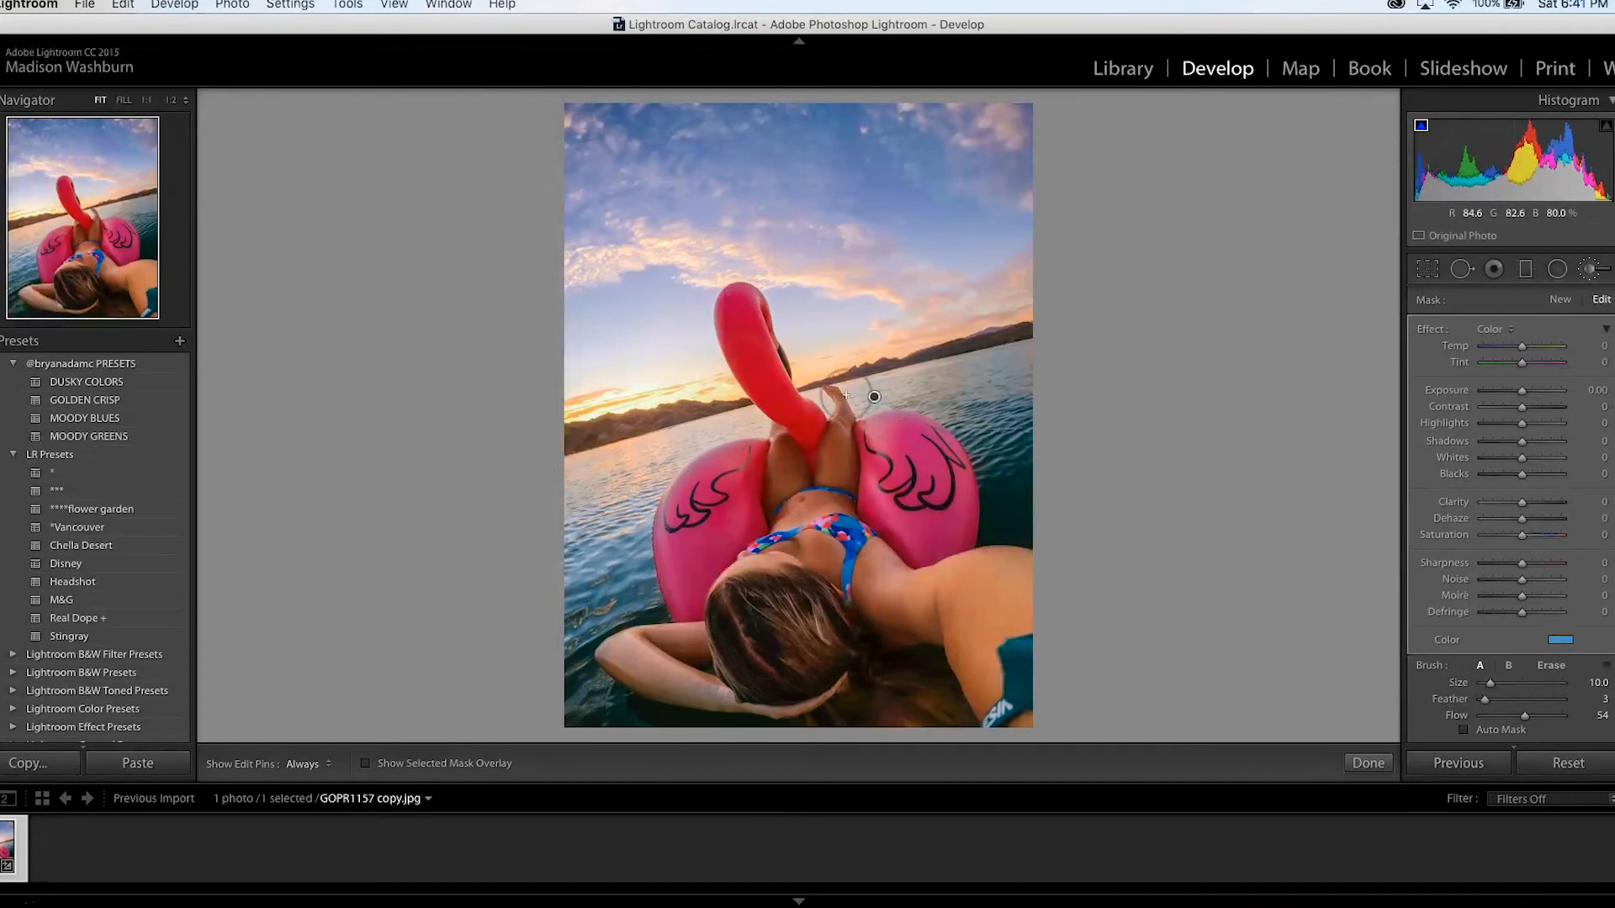
Step: Erase the blue tint where it spills onto the woman's hair and arms and the float, using an eraser of size 3
click(1551, 665)
key(h)
mouse_move(805, 702)
mouse_down()
mouse_move(814, 692)
mouse_move(797, 706)
mouse_up()
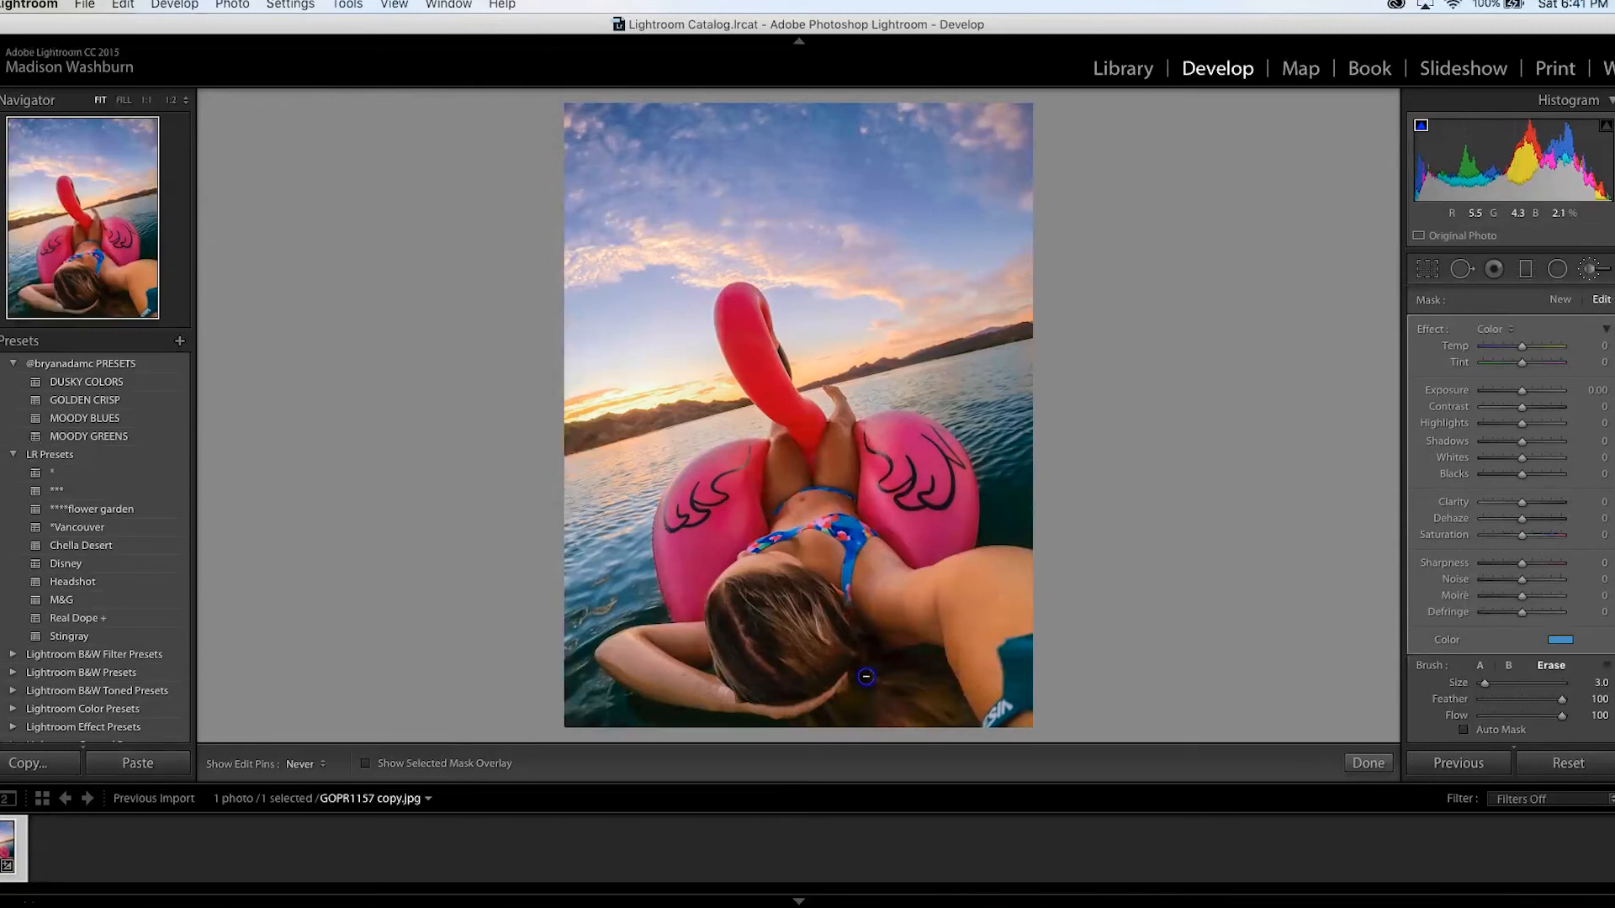
mouse_move(951, 691)
mouse_down()
mouse_move(994, 593)
mouse_move(1025, 581)
mouse_move(899, 423)
mouse_up()
drag(695, 623, 681, 617)
key(h)
key(h)
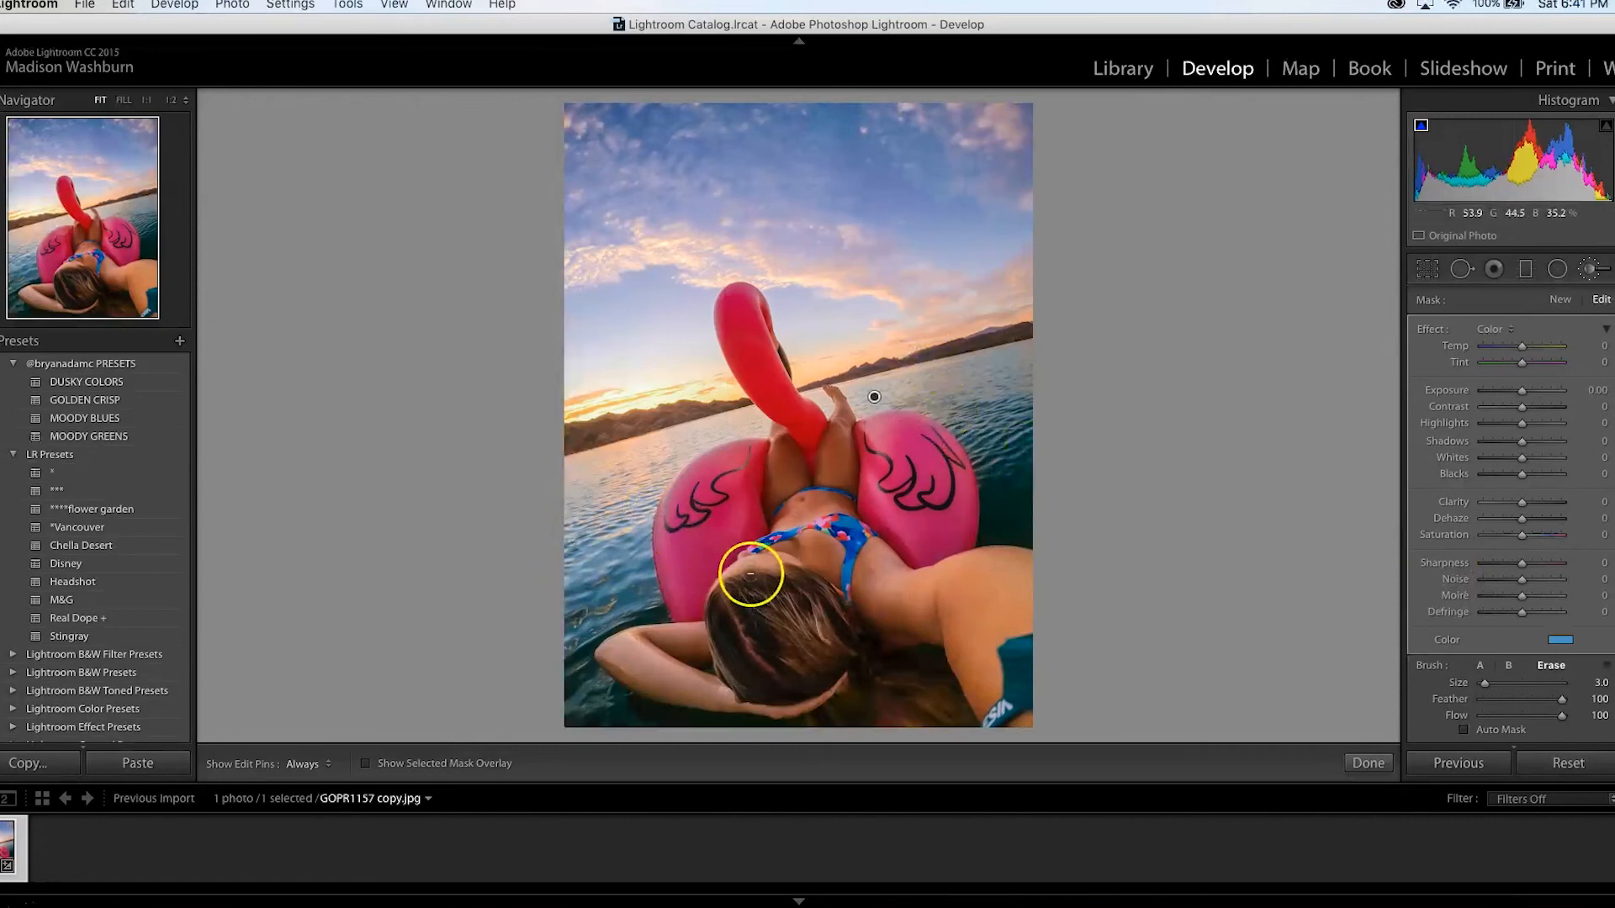
Step: Set the water brush adjustment to exposure 0.02, contrast 20, highlights 9, shadows 9, saturation 15 and sharpness 6, and close the brush
mouse_move(1521, 390)
mouse_down()
mouse_move(1552, 393)
mouse_move(1523, 396)
mouse_up()
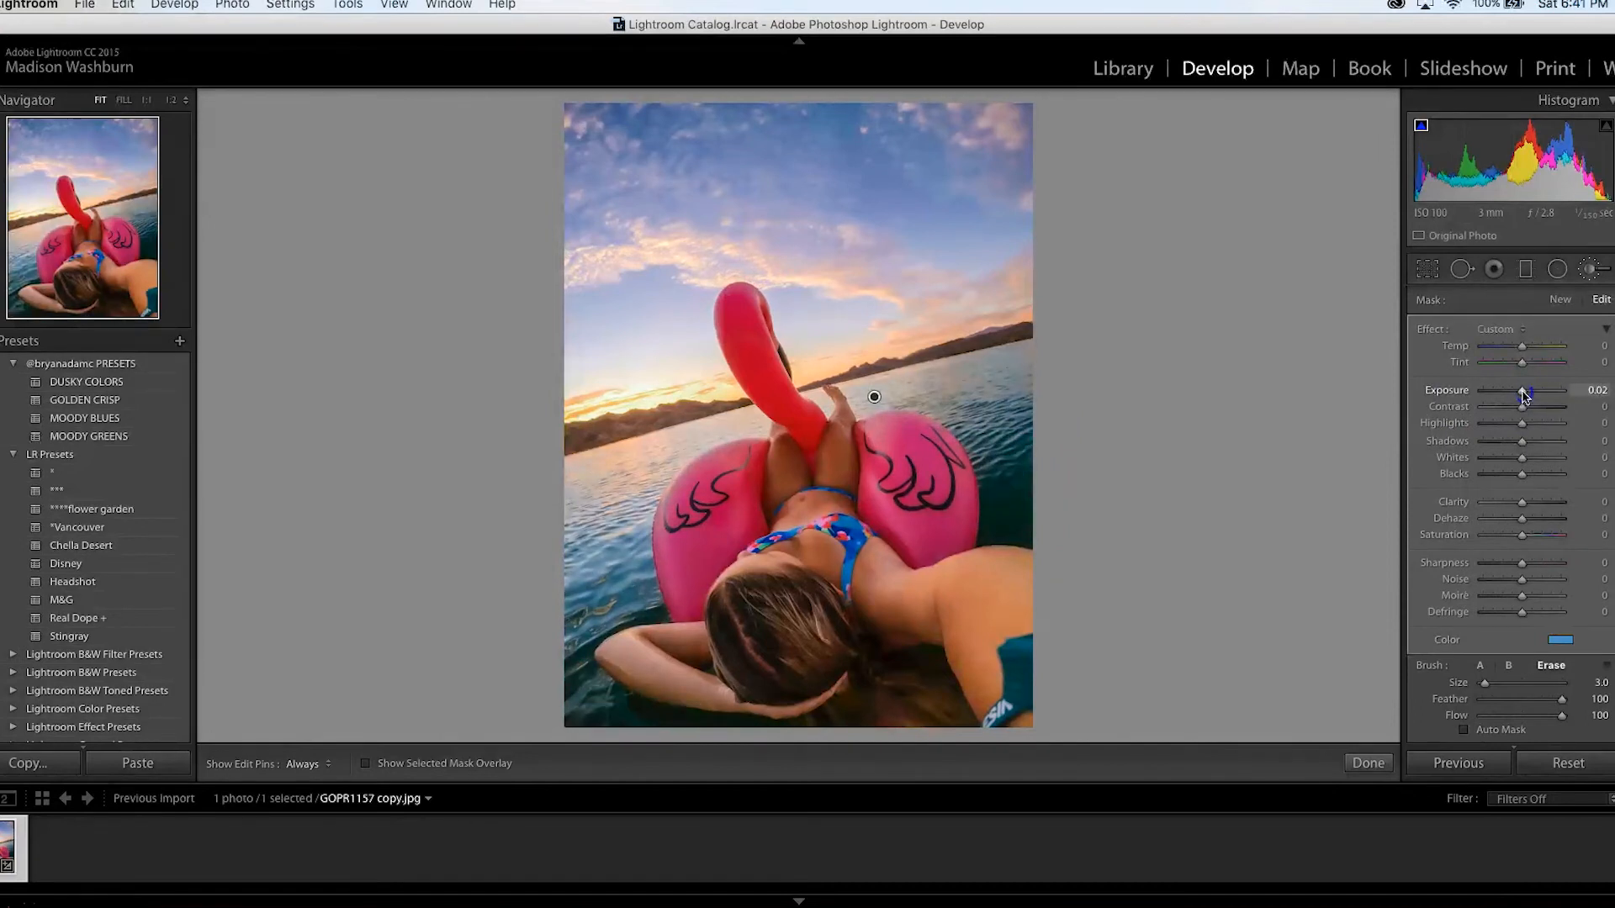
drag(1522, 537, 1526, 538)
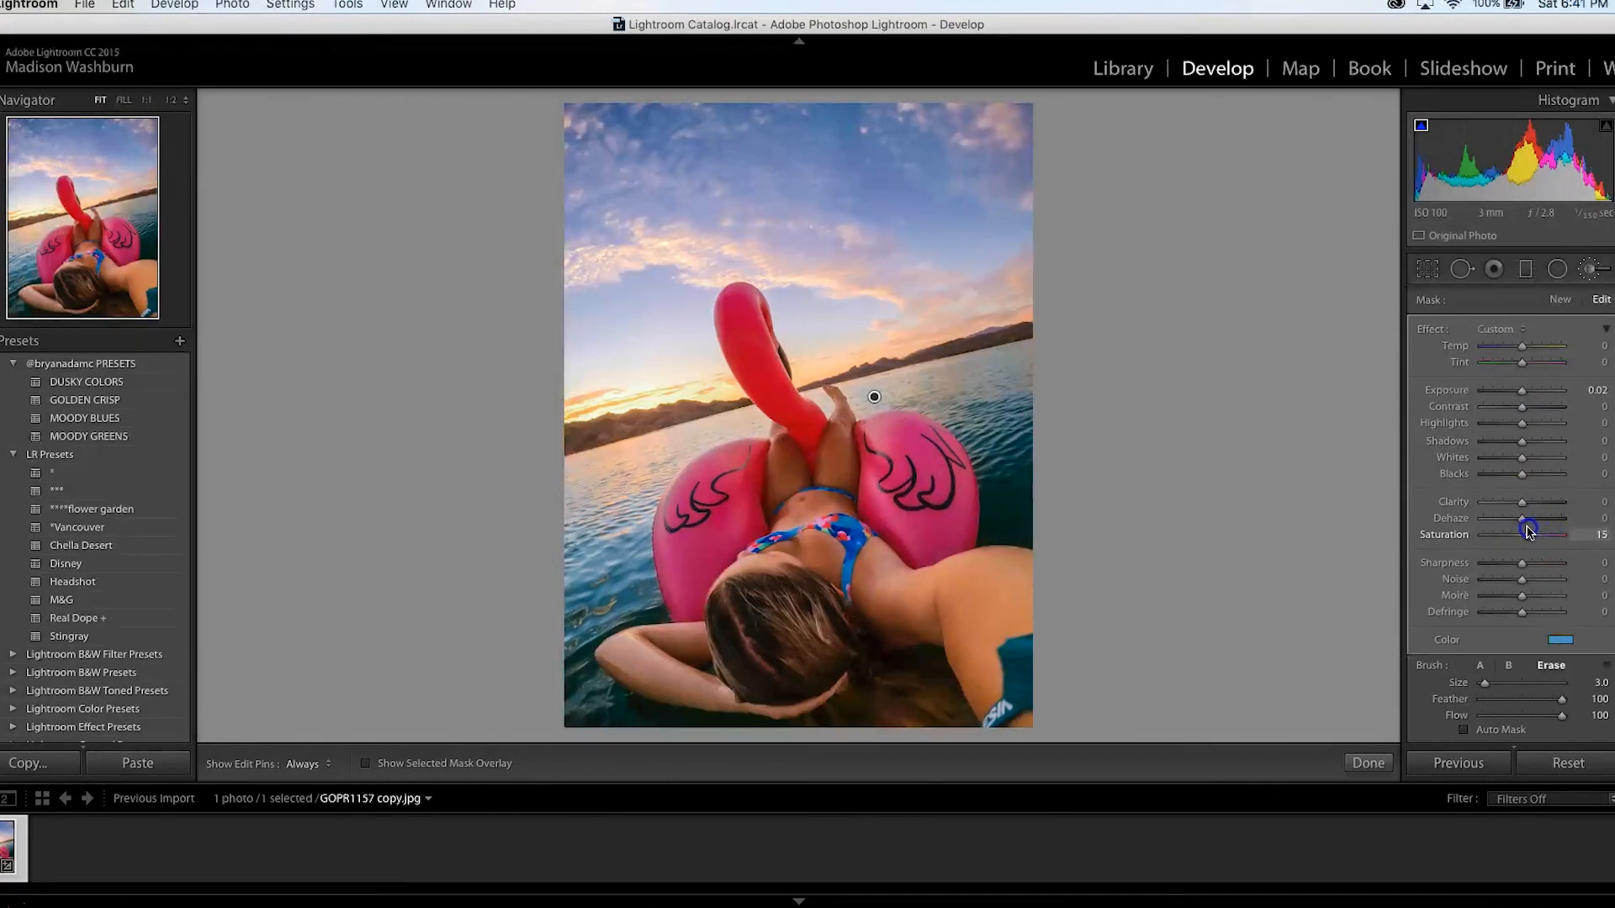
drag(1528, 562, 1528, 562)
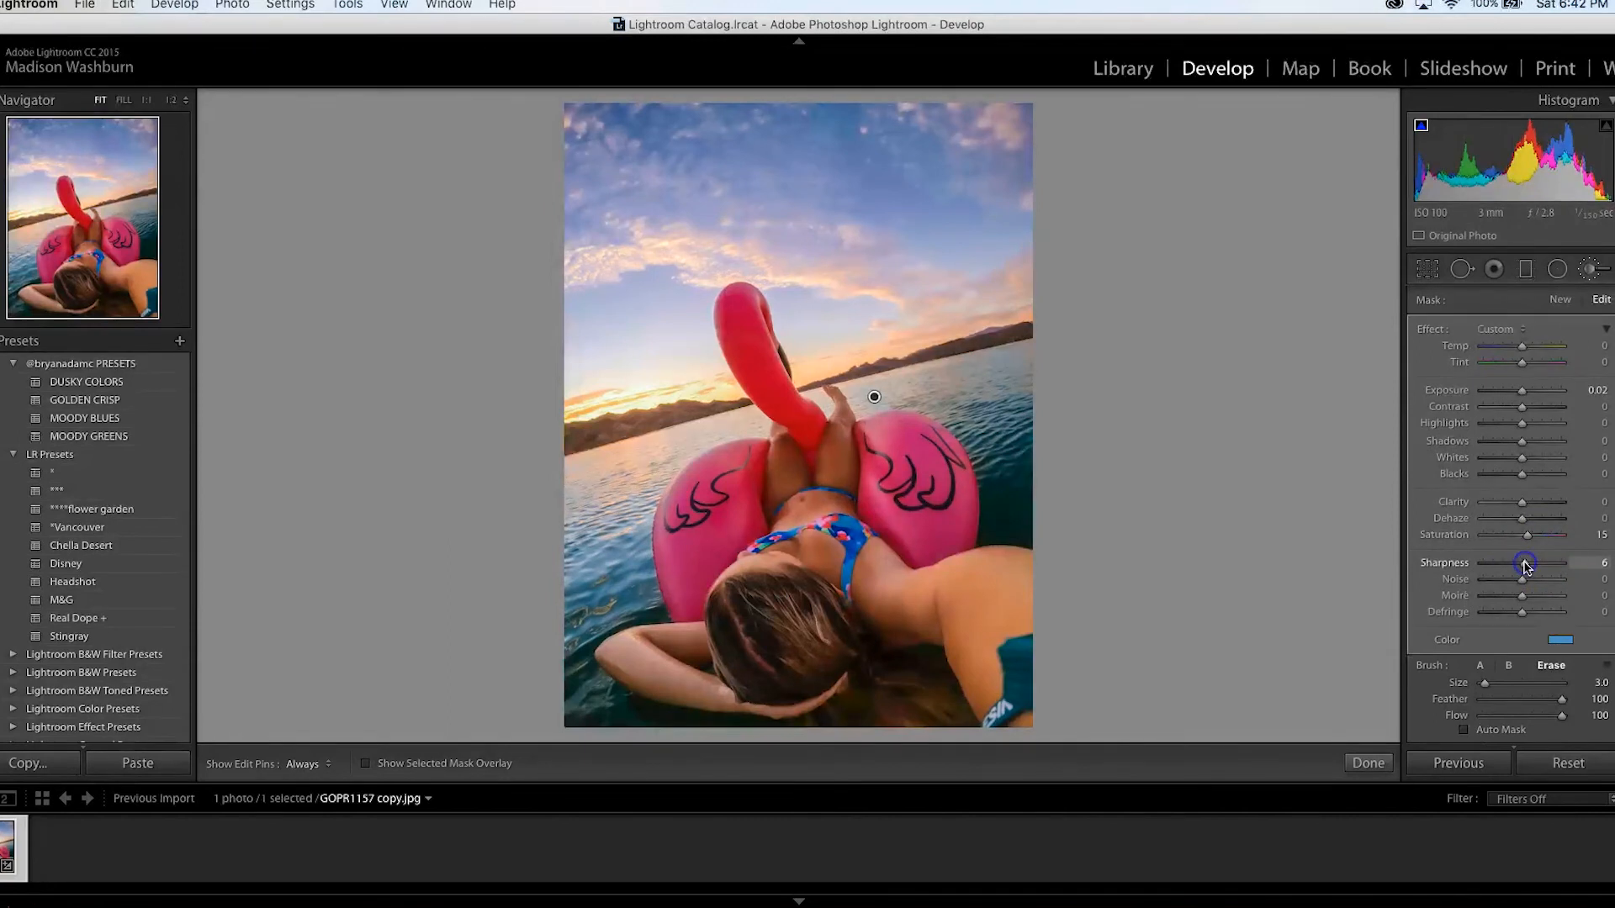
click(1531, 410)
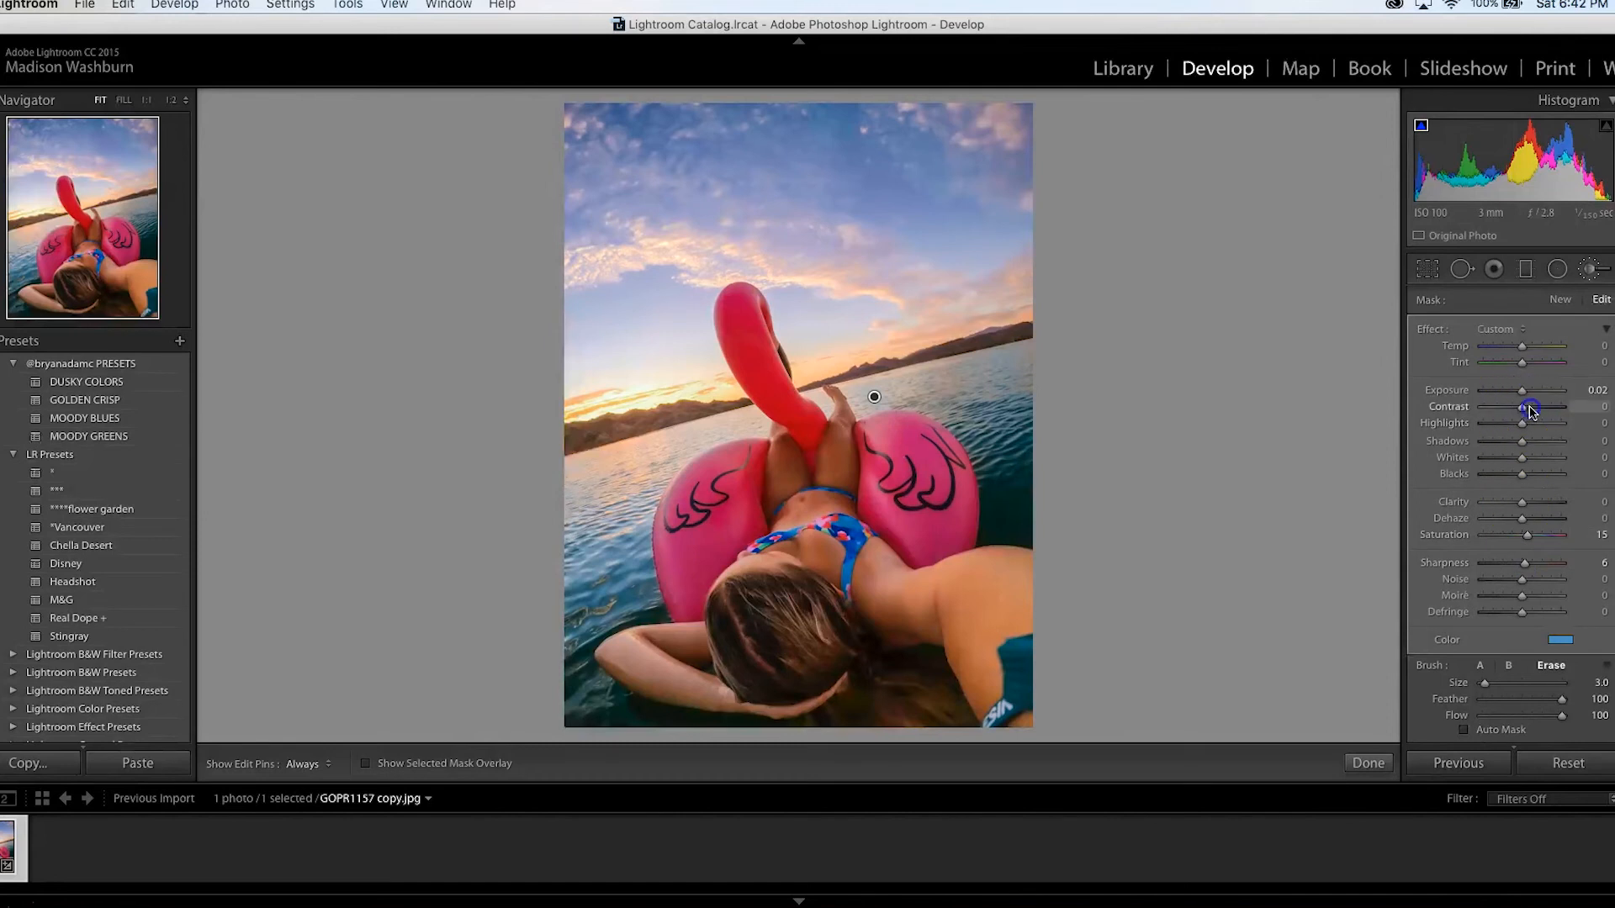
drag(1522, 426, 1526, 429)
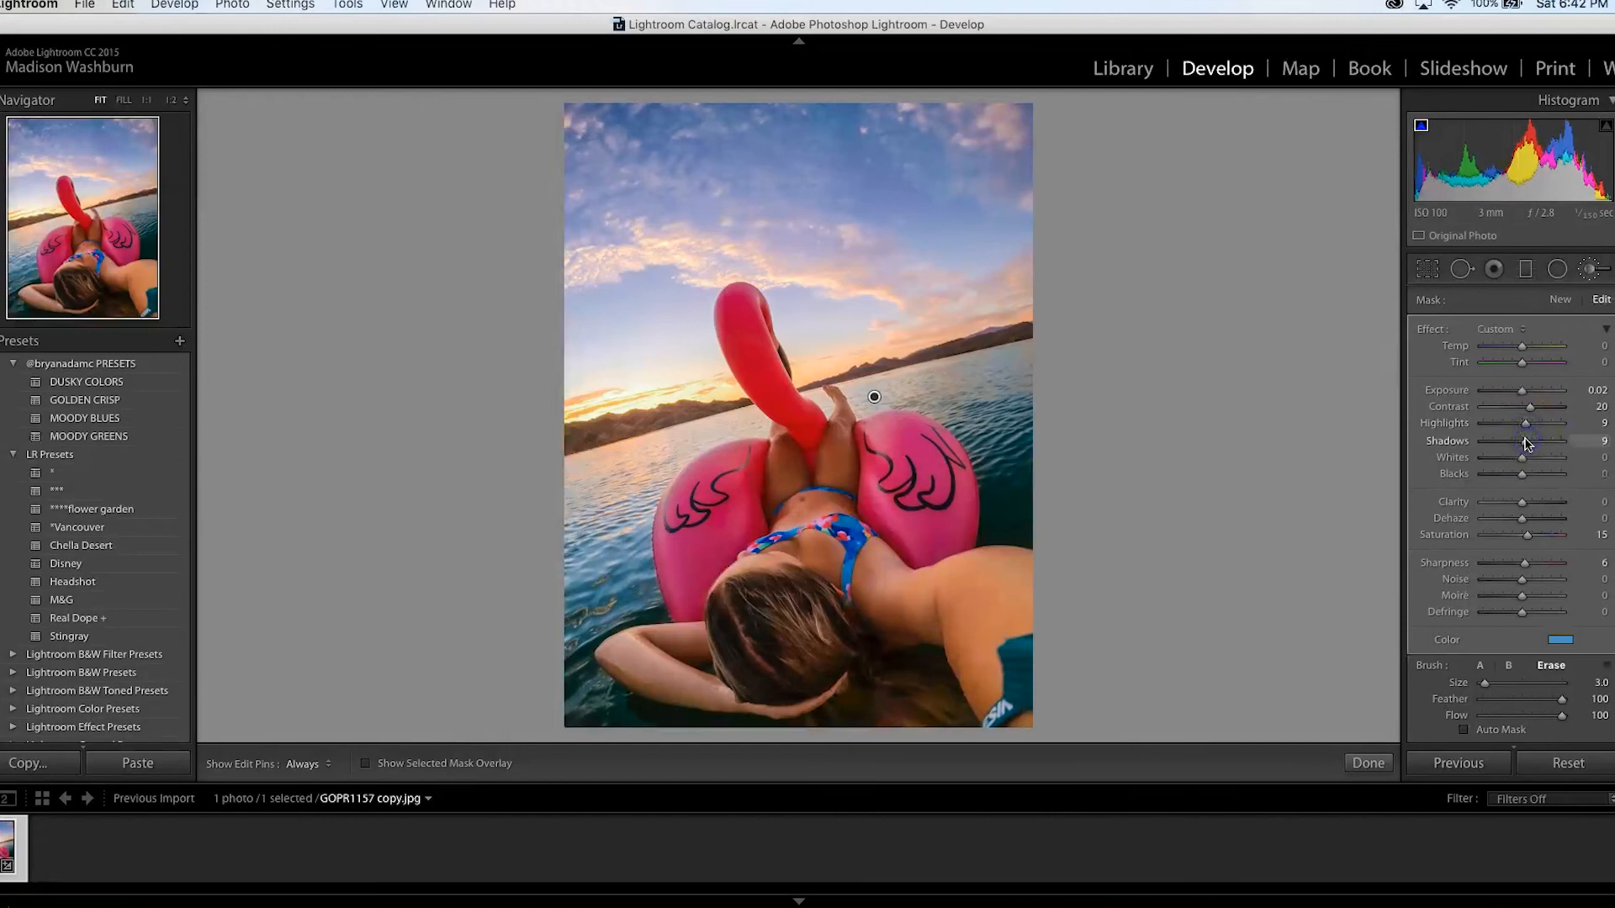
click(1589, 270)
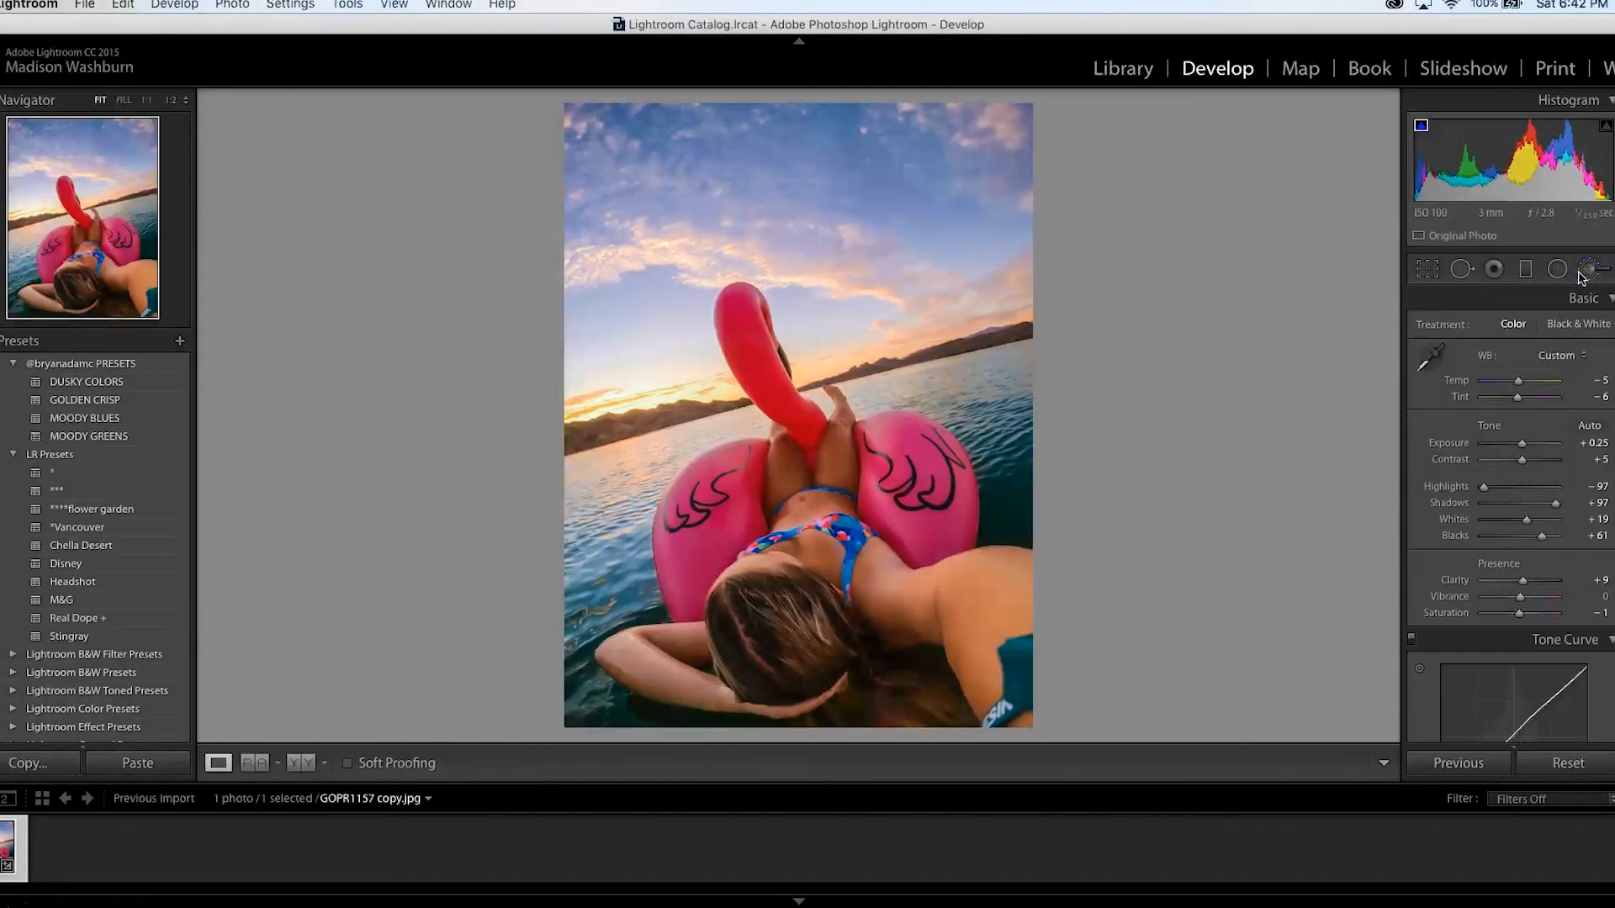
Step: Place a graduated filter over the upper sky, tilted parallel to the horizon, with an orange tint of hue 17 and saturation 56
click(1524, 270)
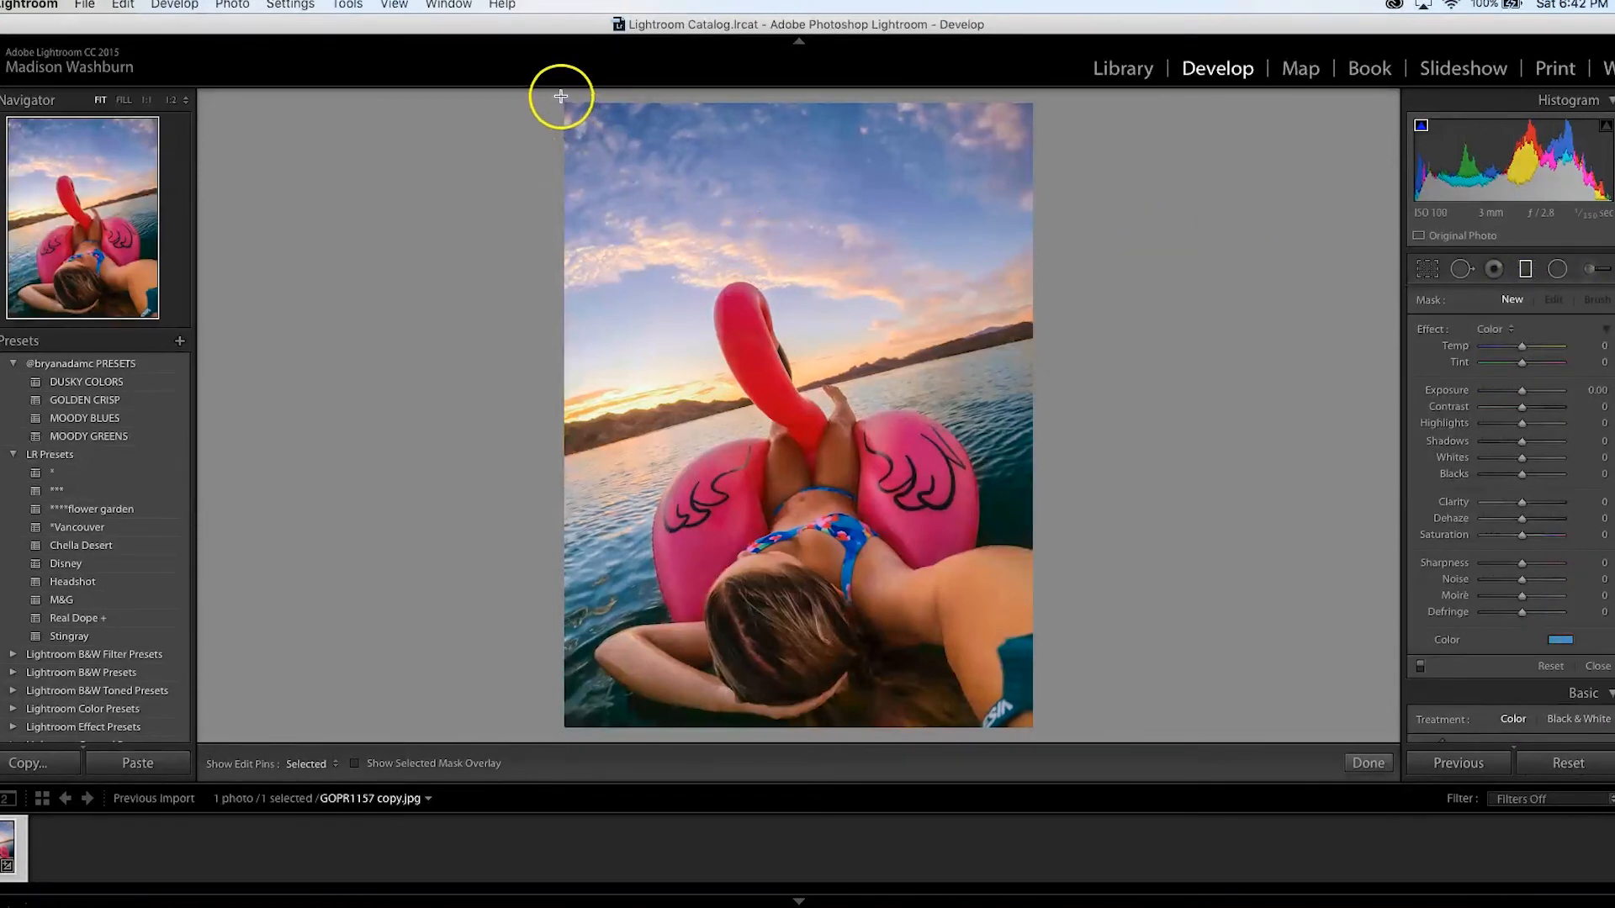
drag(561, 96, 652, 382)
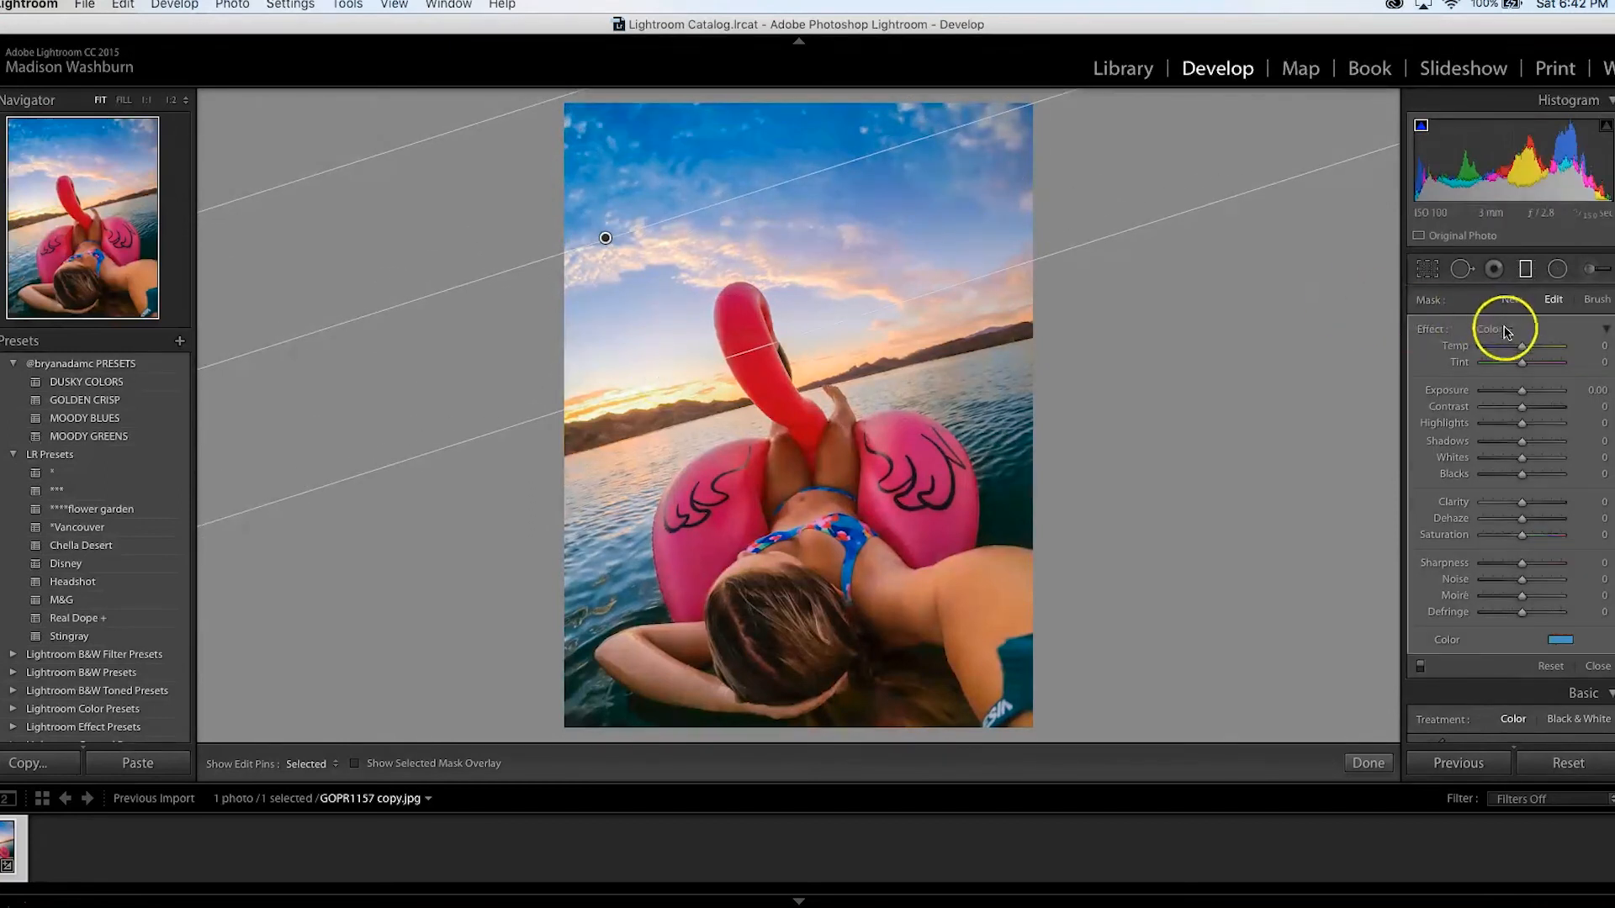
click(1560, 639)
drag(1497, 645, 1461, 669)
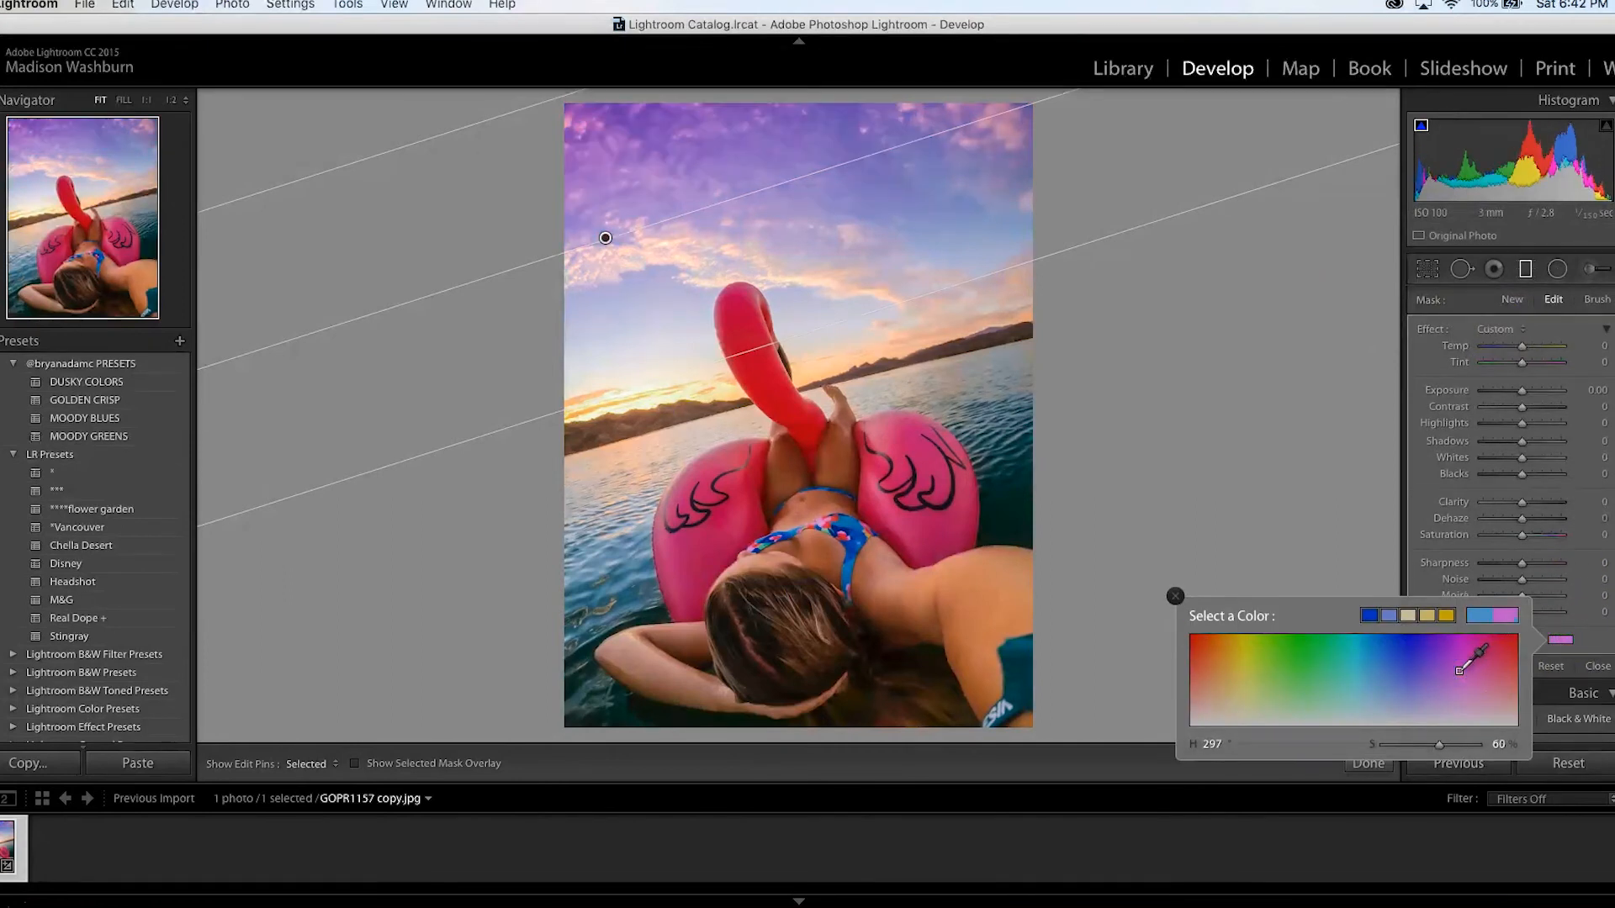
click(1207, 674)
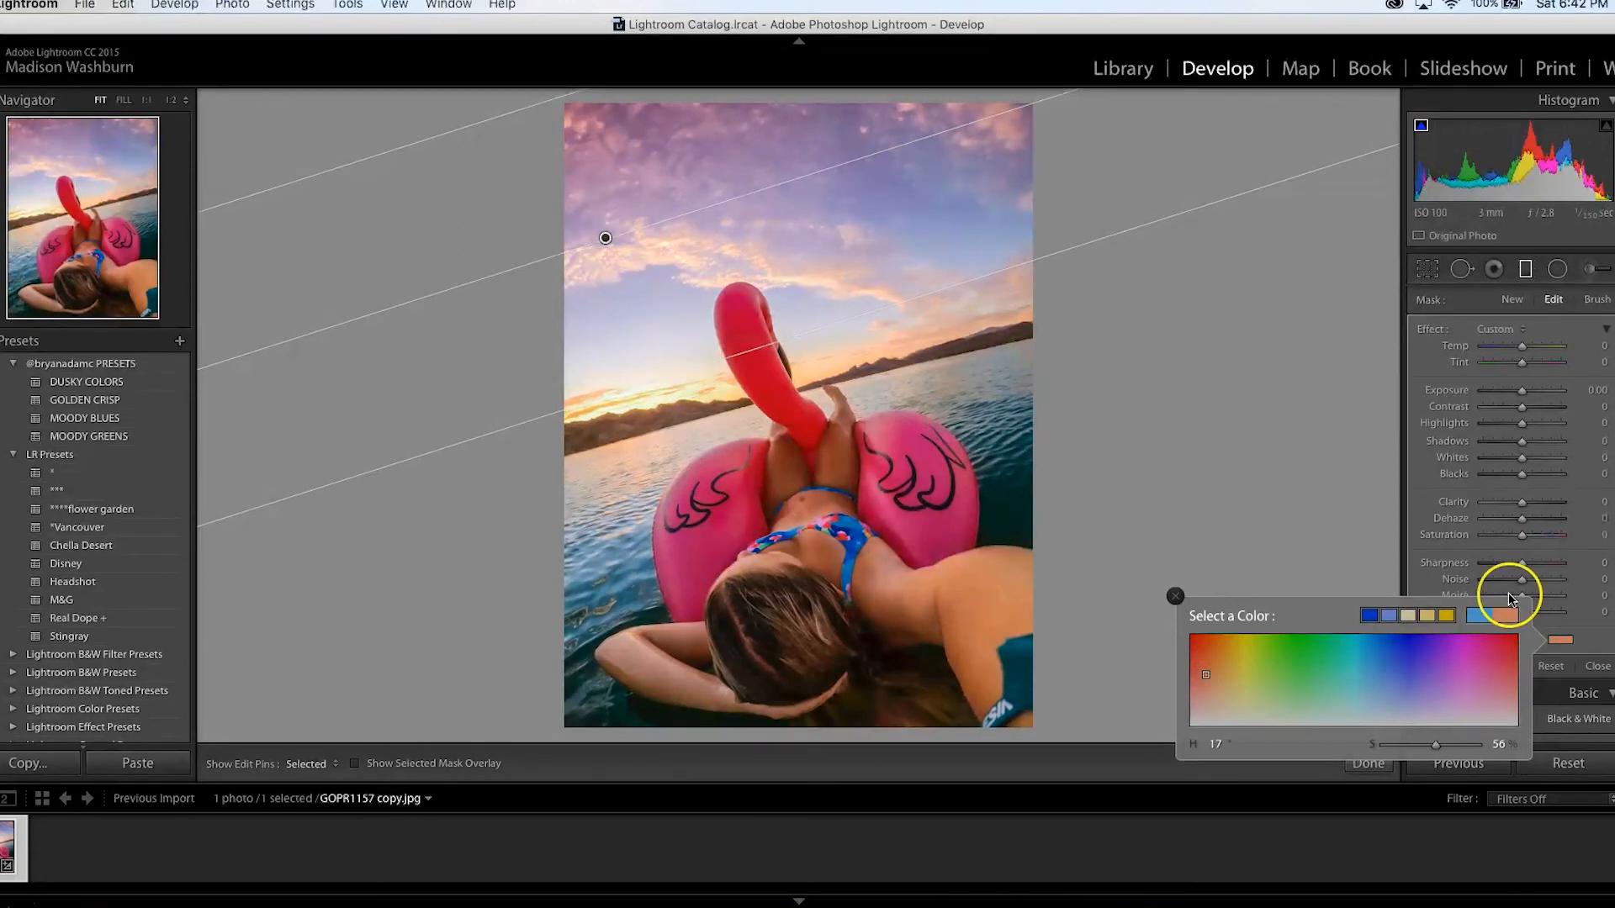
click(1597, 642)
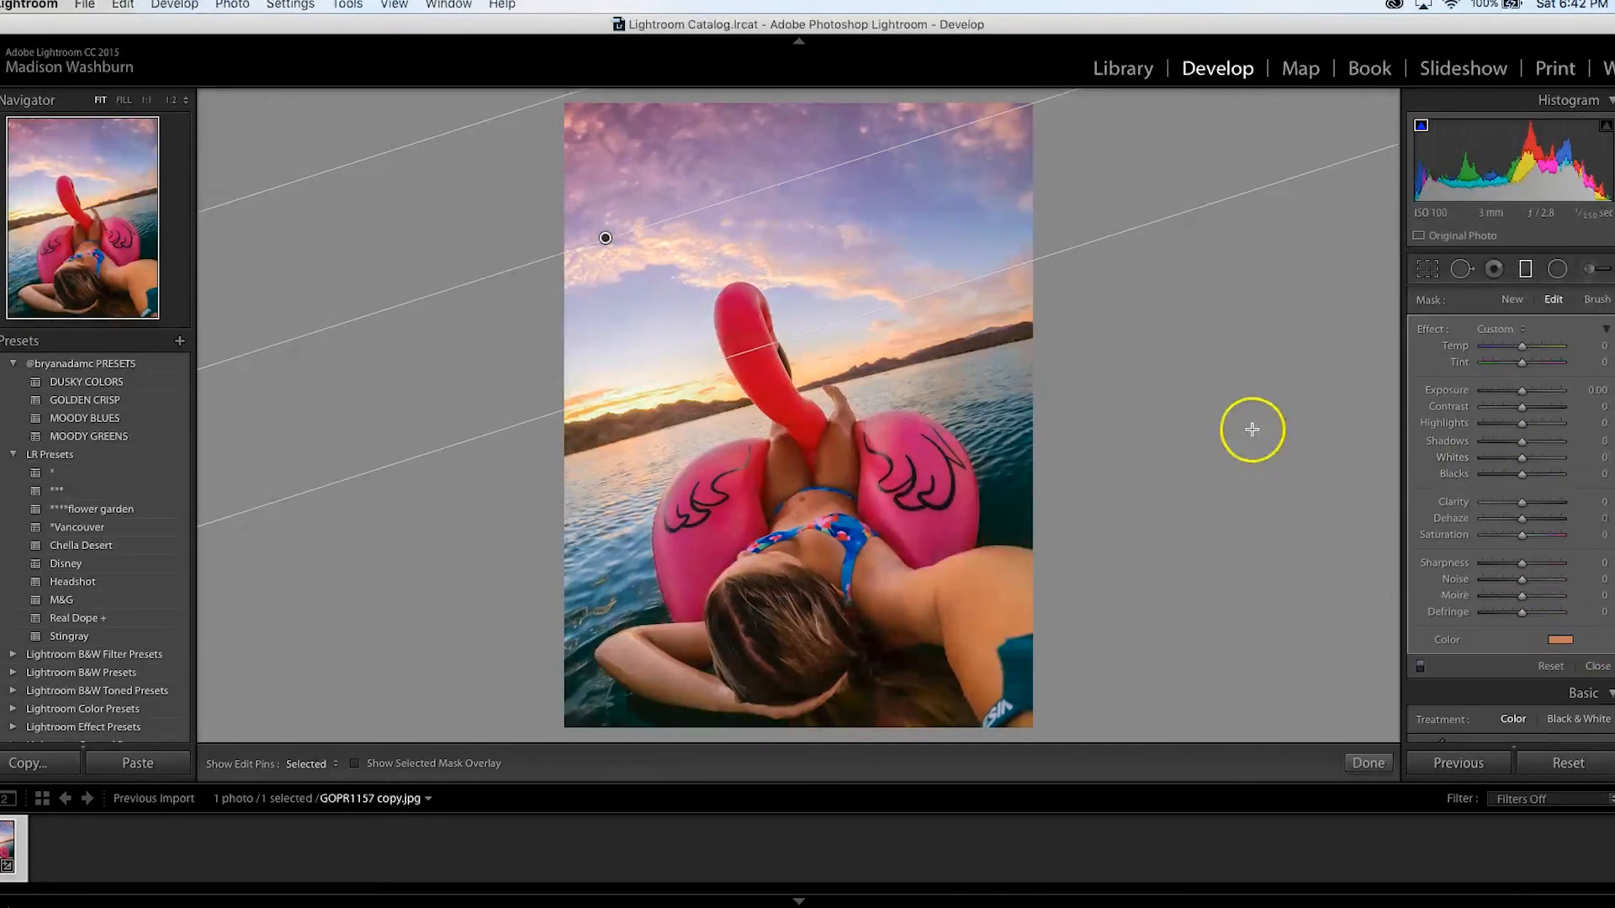
drag(604, 237, 667, 267)
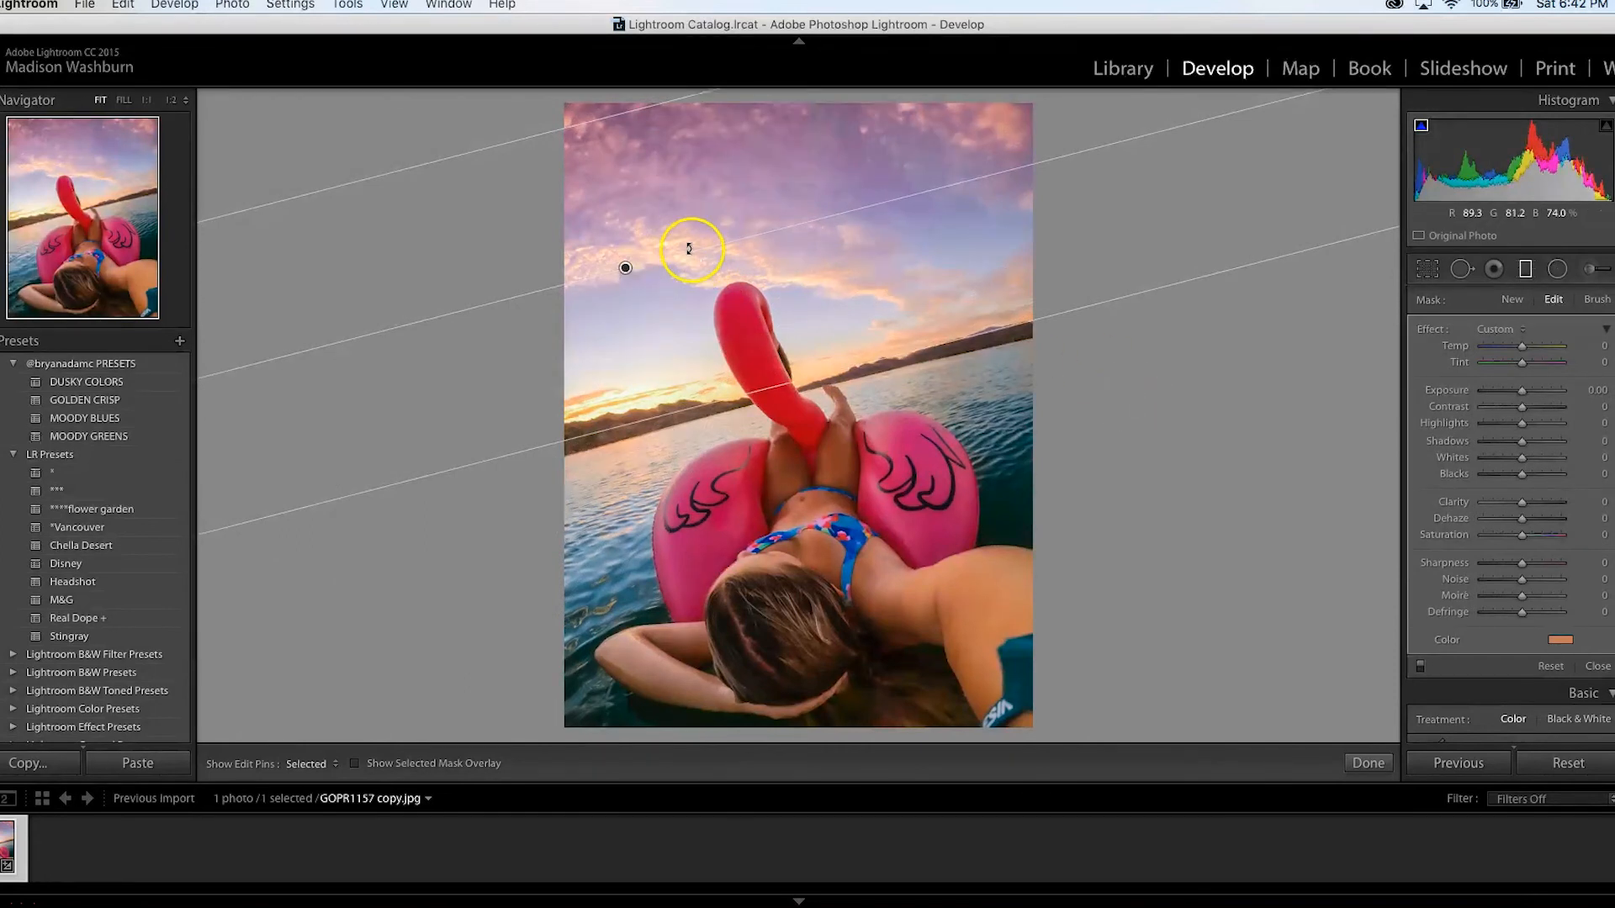
drag(631, 270, 618, 242)
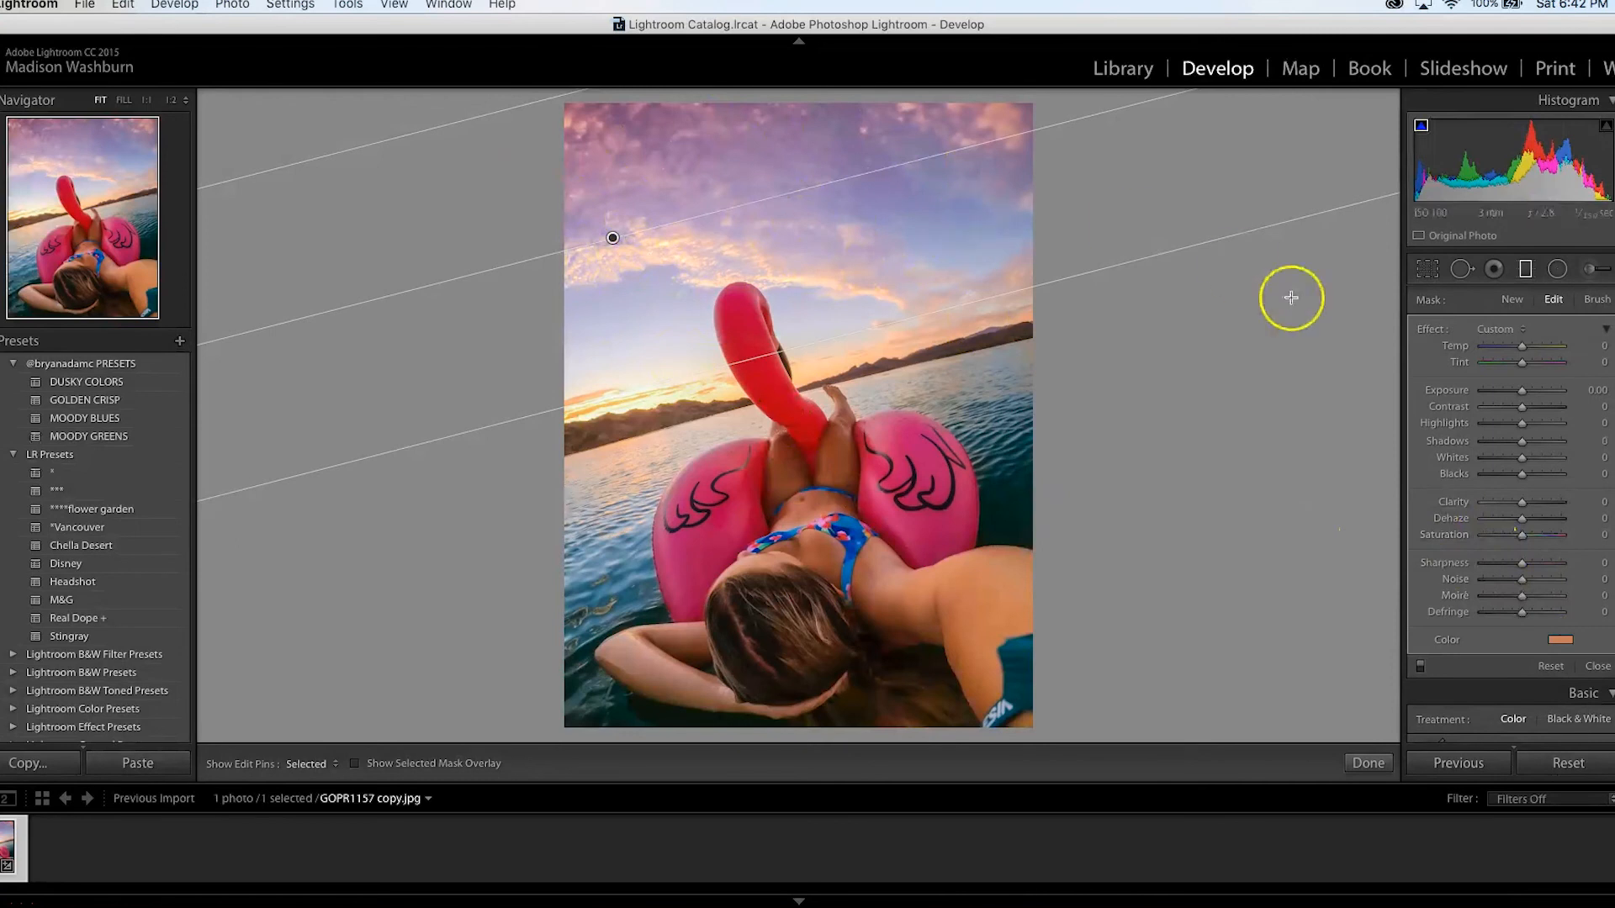
Step: Set the sky filter's temp to −2, contrast 39, shadows −15, clarity 16 and saturation 12, and the basic shadows to +100
mouse_move(1525, 538)
mouse_down()
mouse_move(1556, 534)
mouse_move(1489, 541)
mouse_move(1526, 540)
mouse_up()
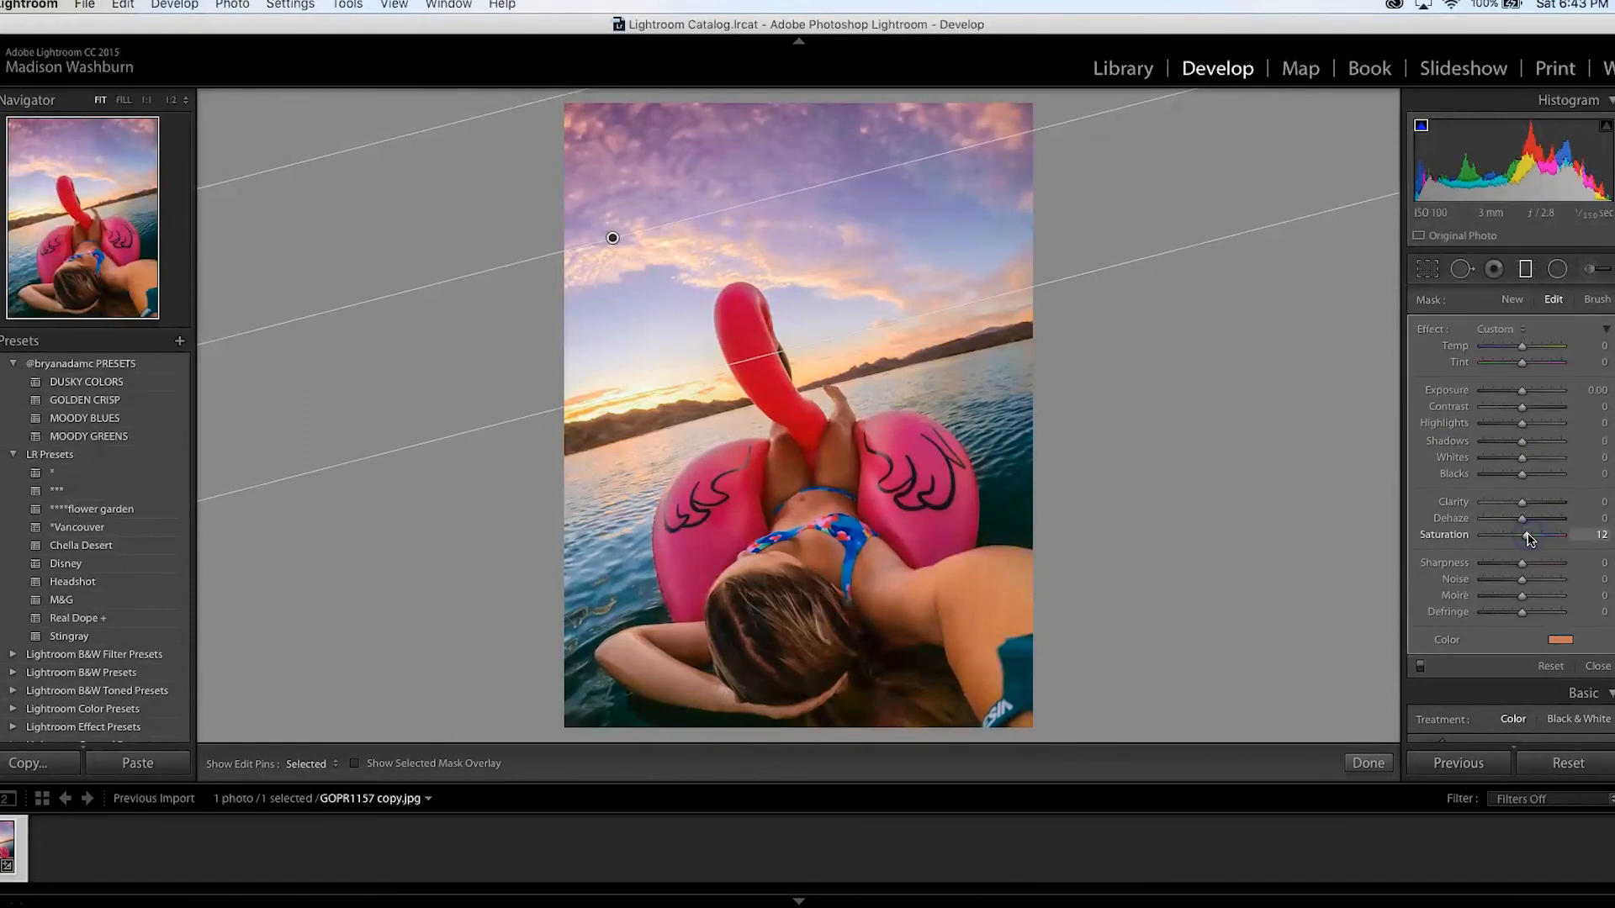
drag(1522, 408, 1517, 446)
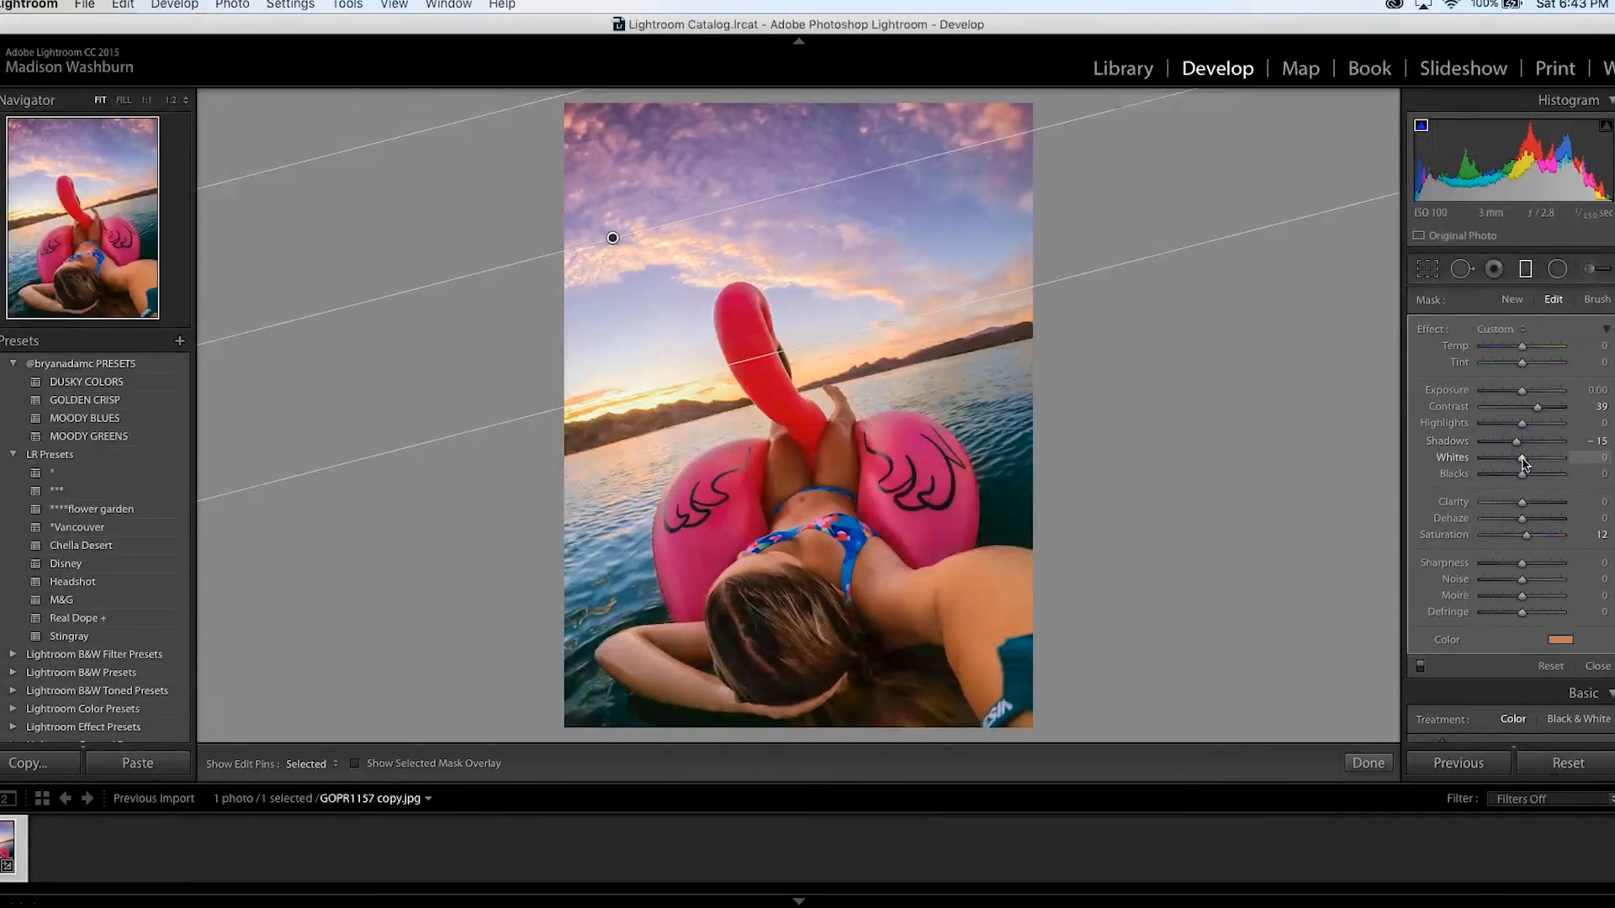
click(1526, 503)
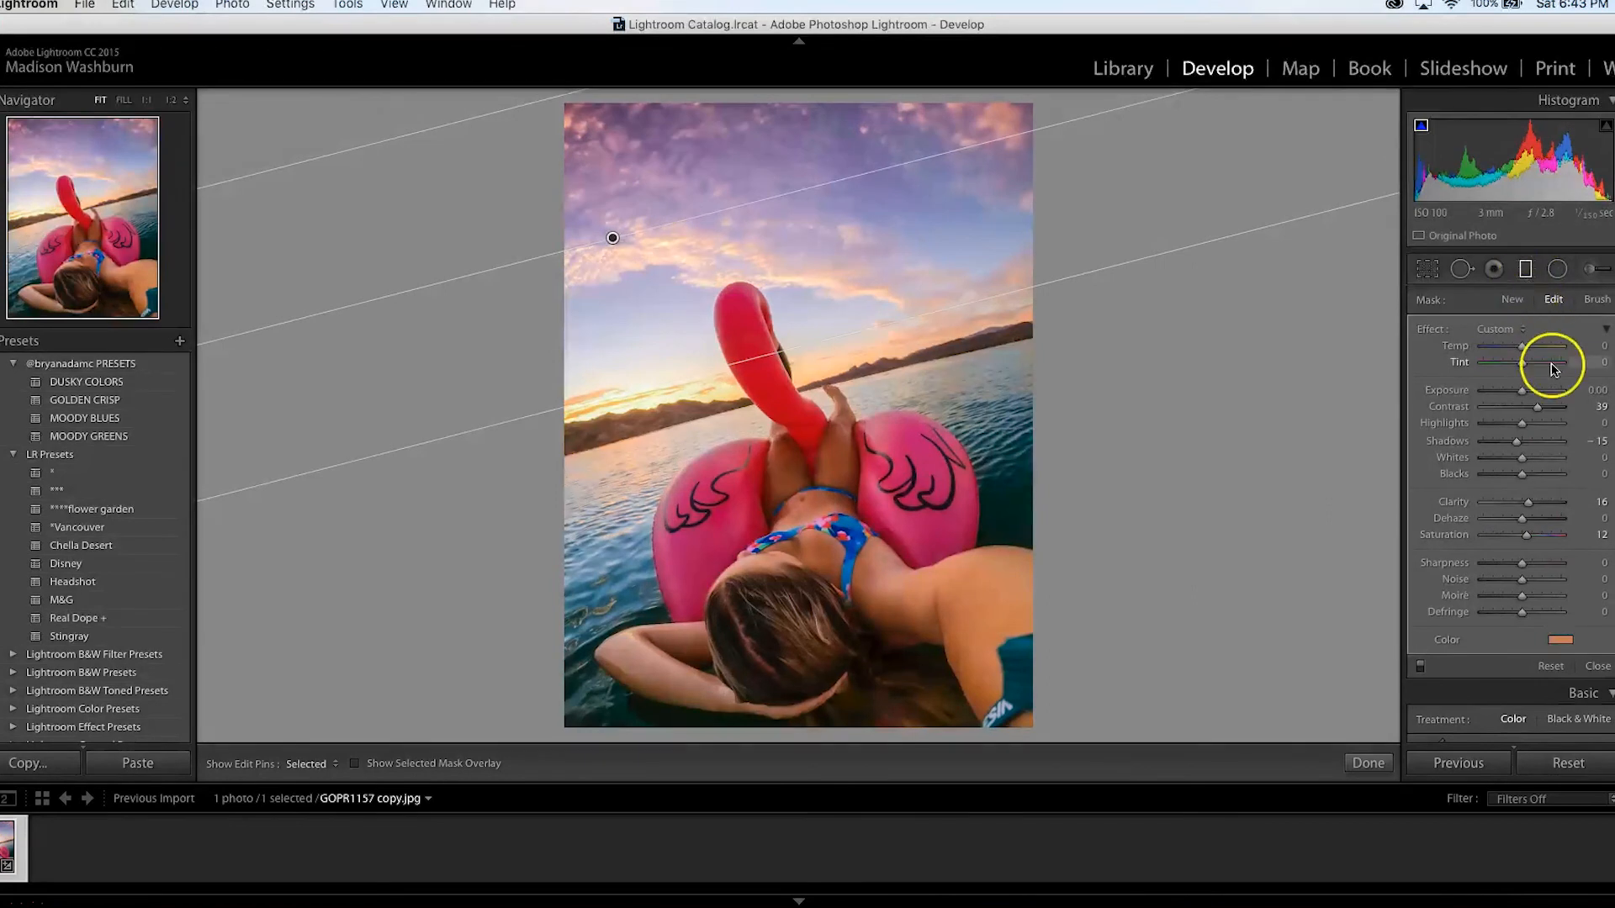
drag(1522, 347, 1518, 353)
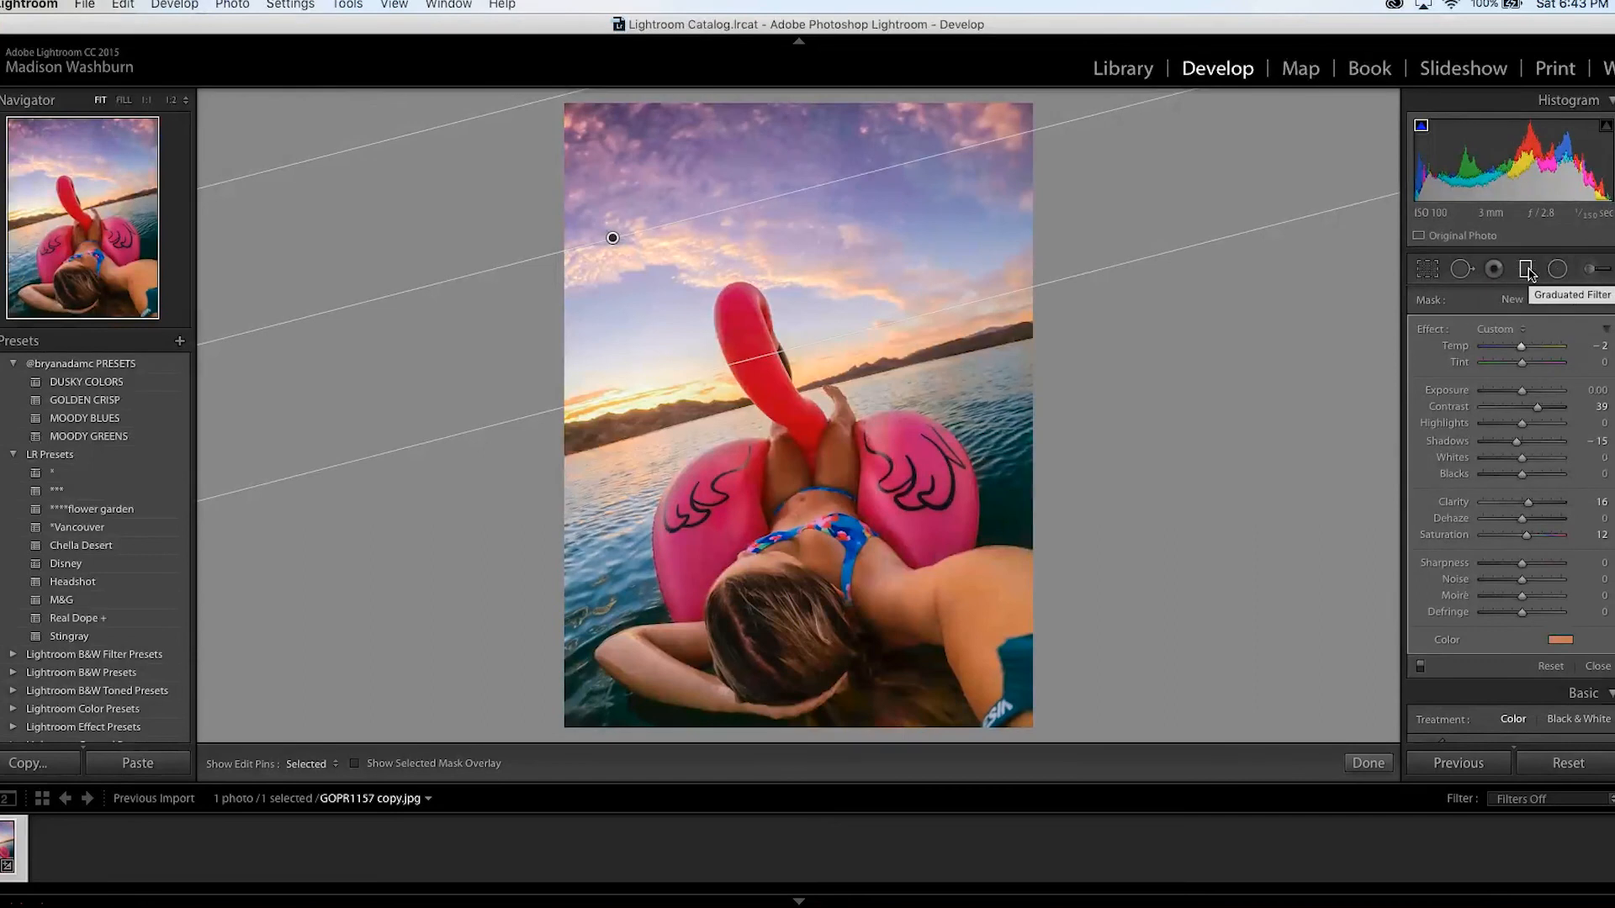
click(1526, 269)
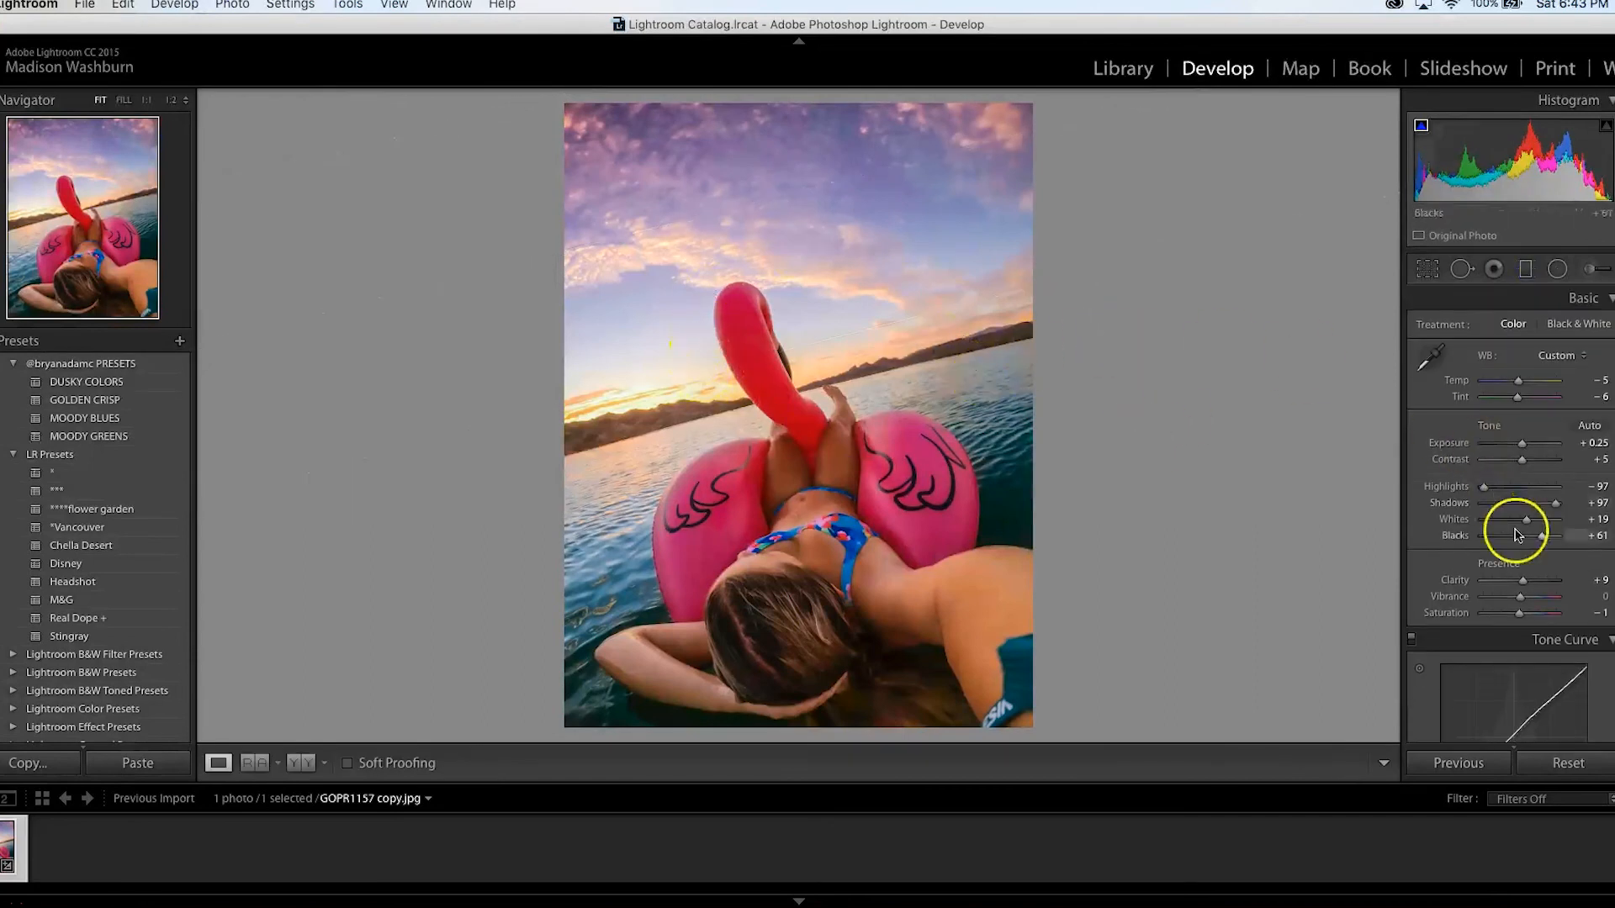
drag(1555, 508, 1560, 507)
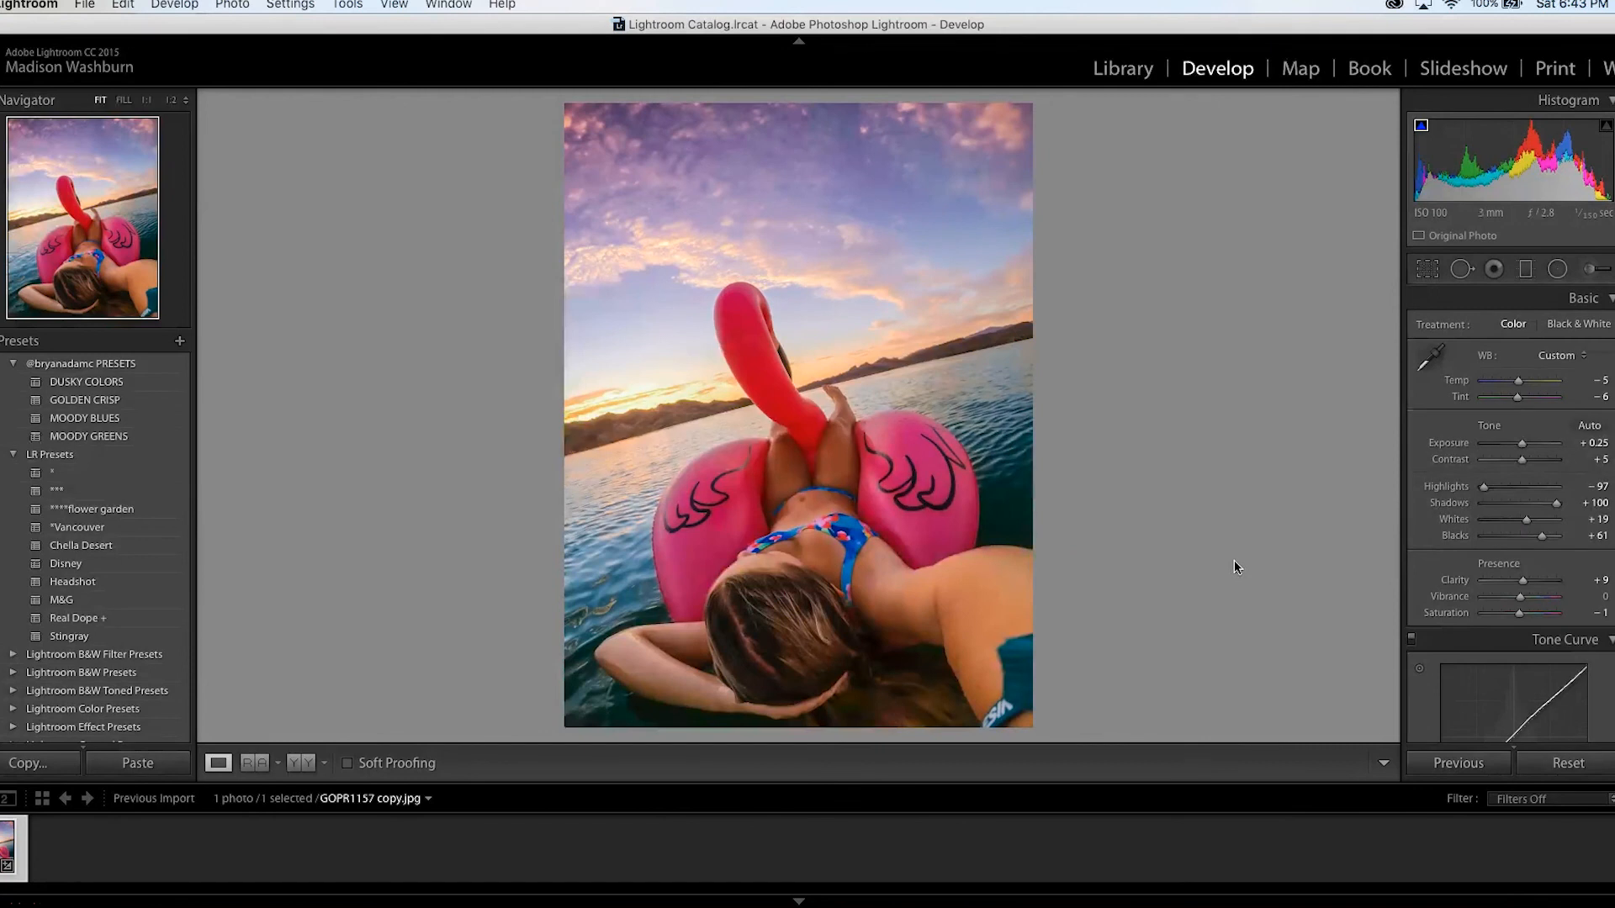
Step: Try to straighten the photo along the horizon line, undo the rotation and leave the crop tool
click(1425, 270)
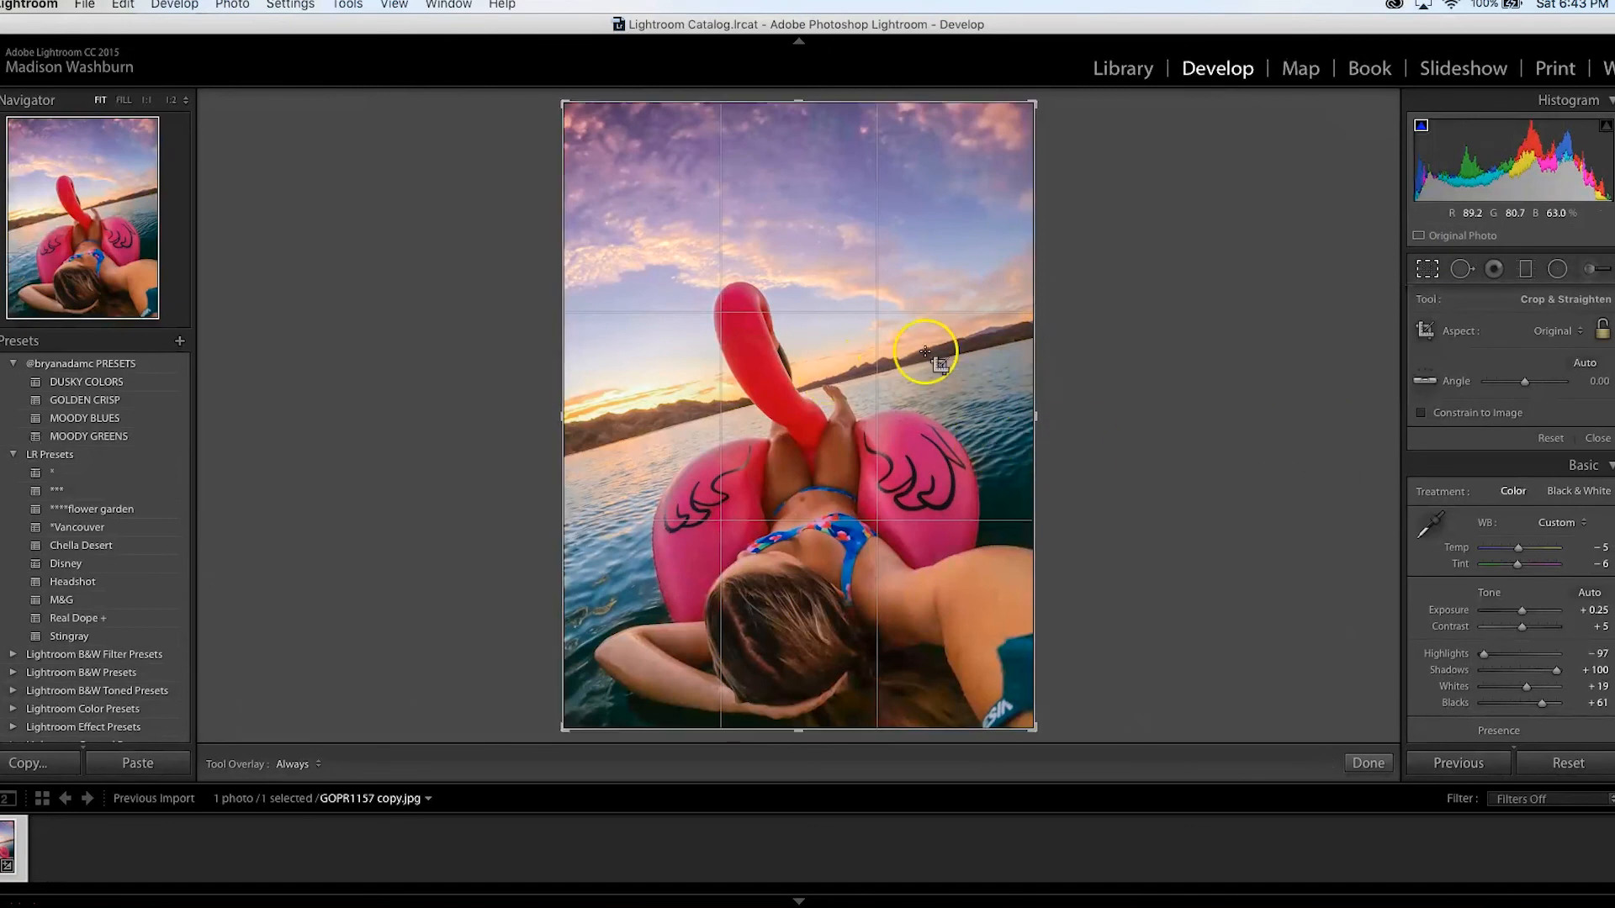
click(1430, 379)
click(764, 363)
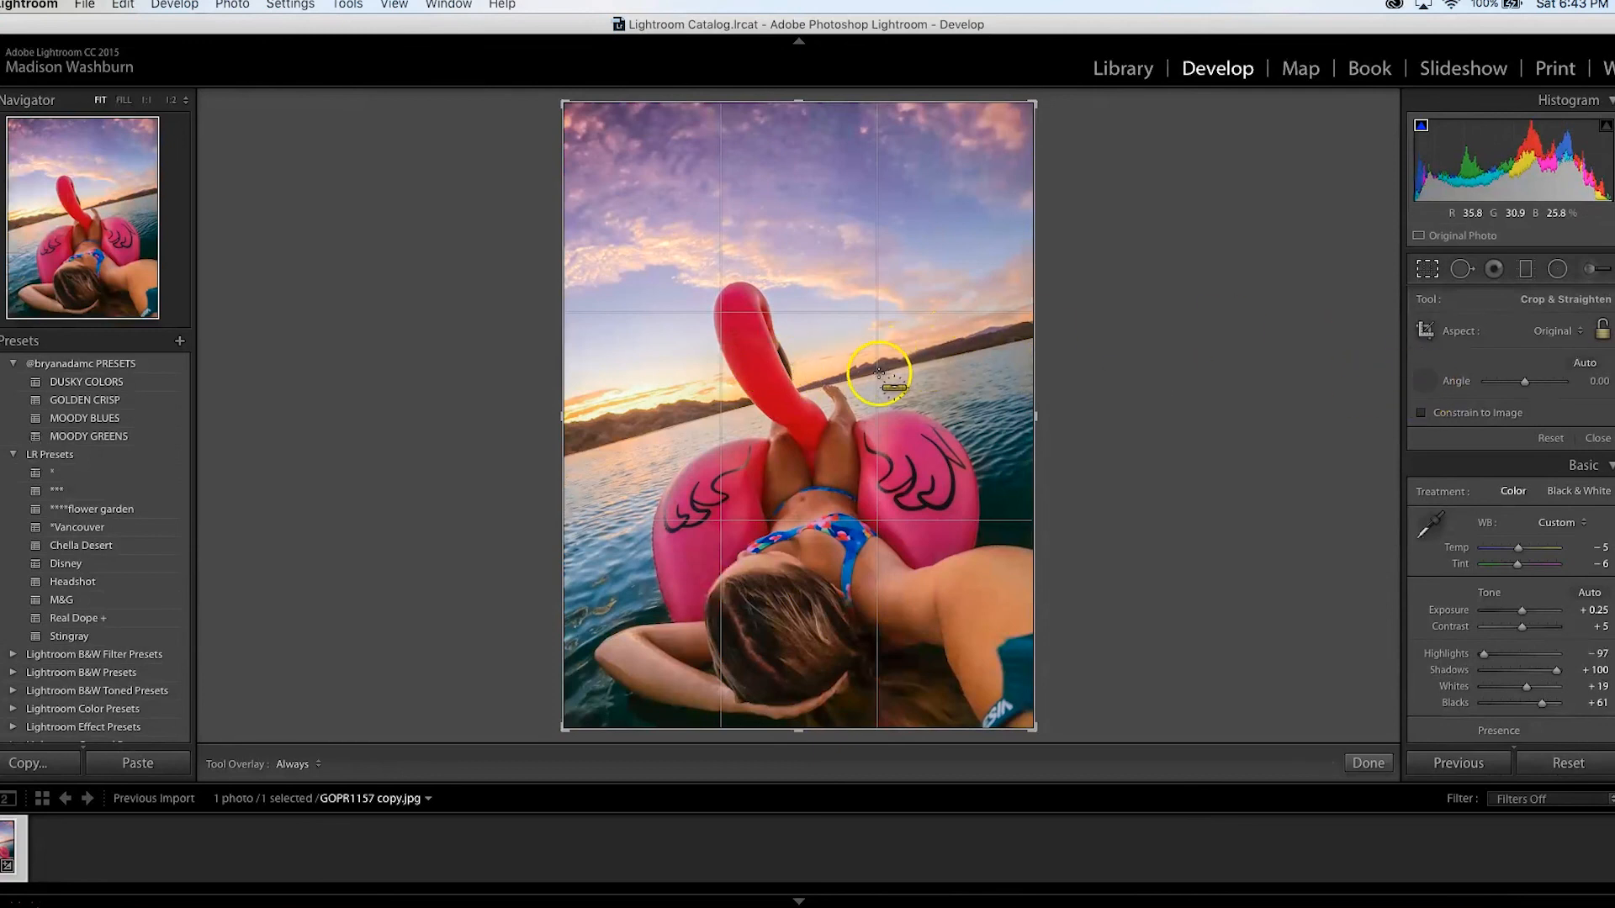
drag(879, 375, 1032, 337)
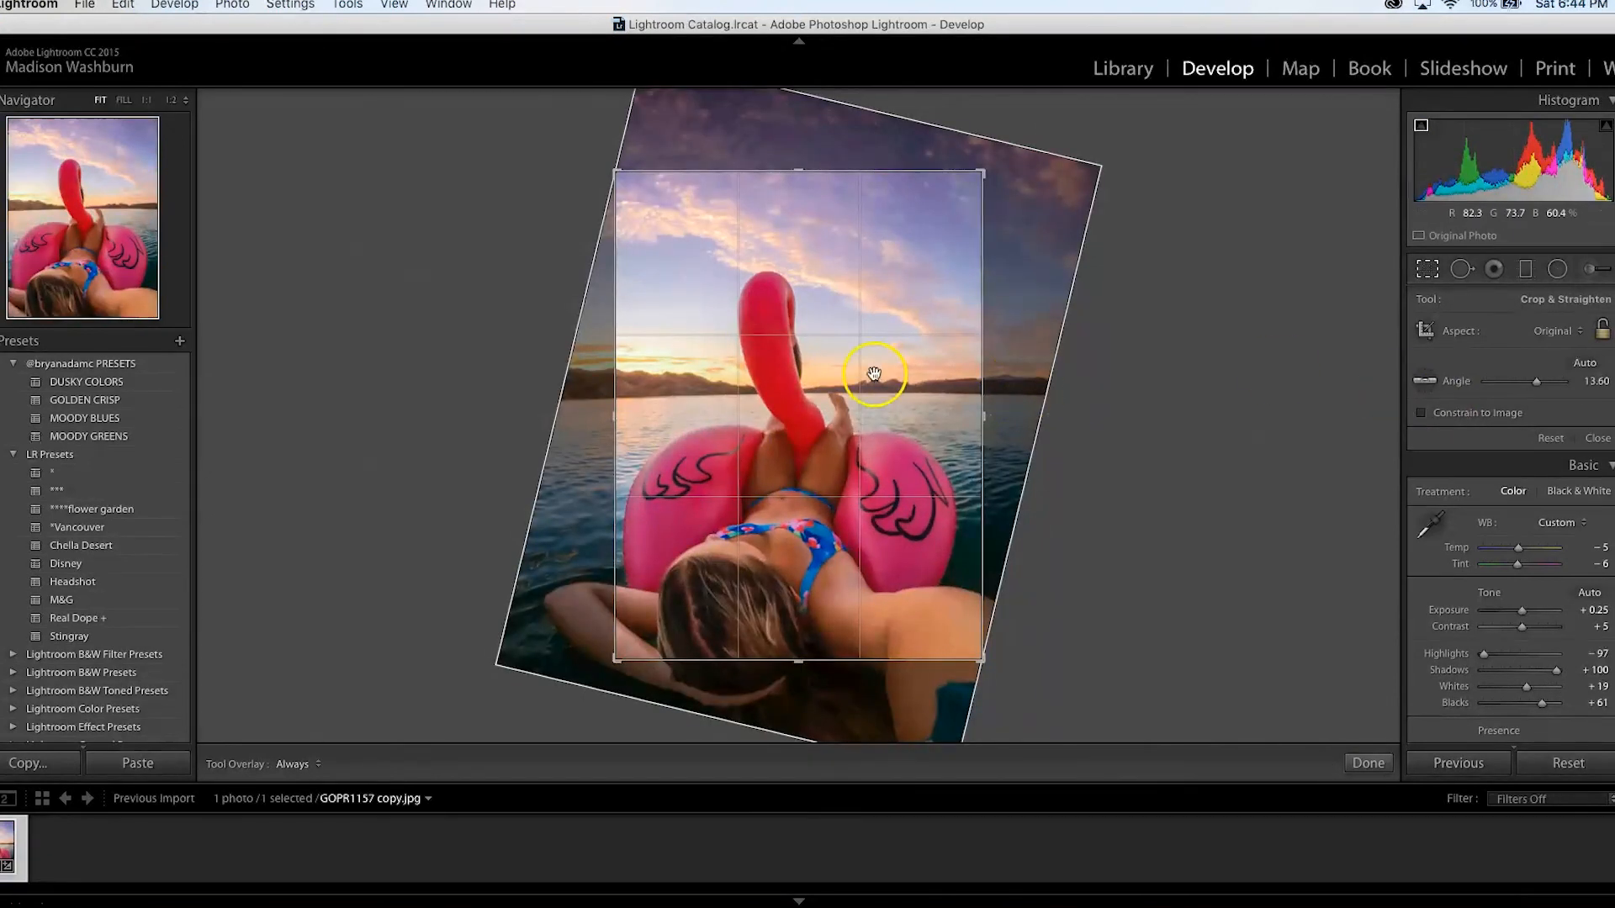
key(super+z)
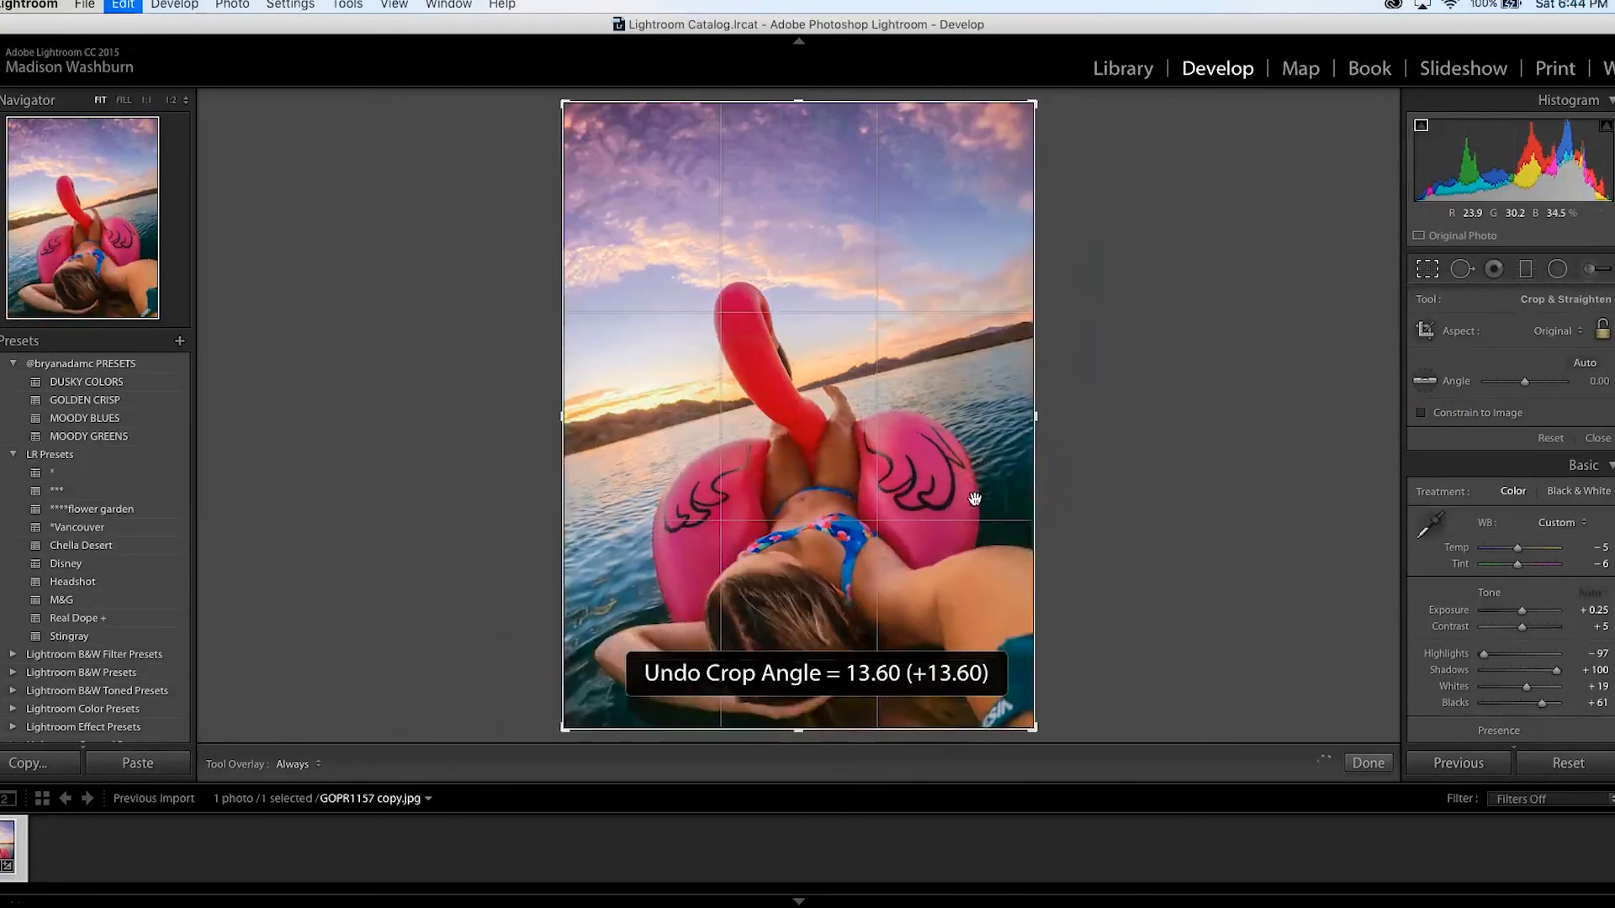
key(r)
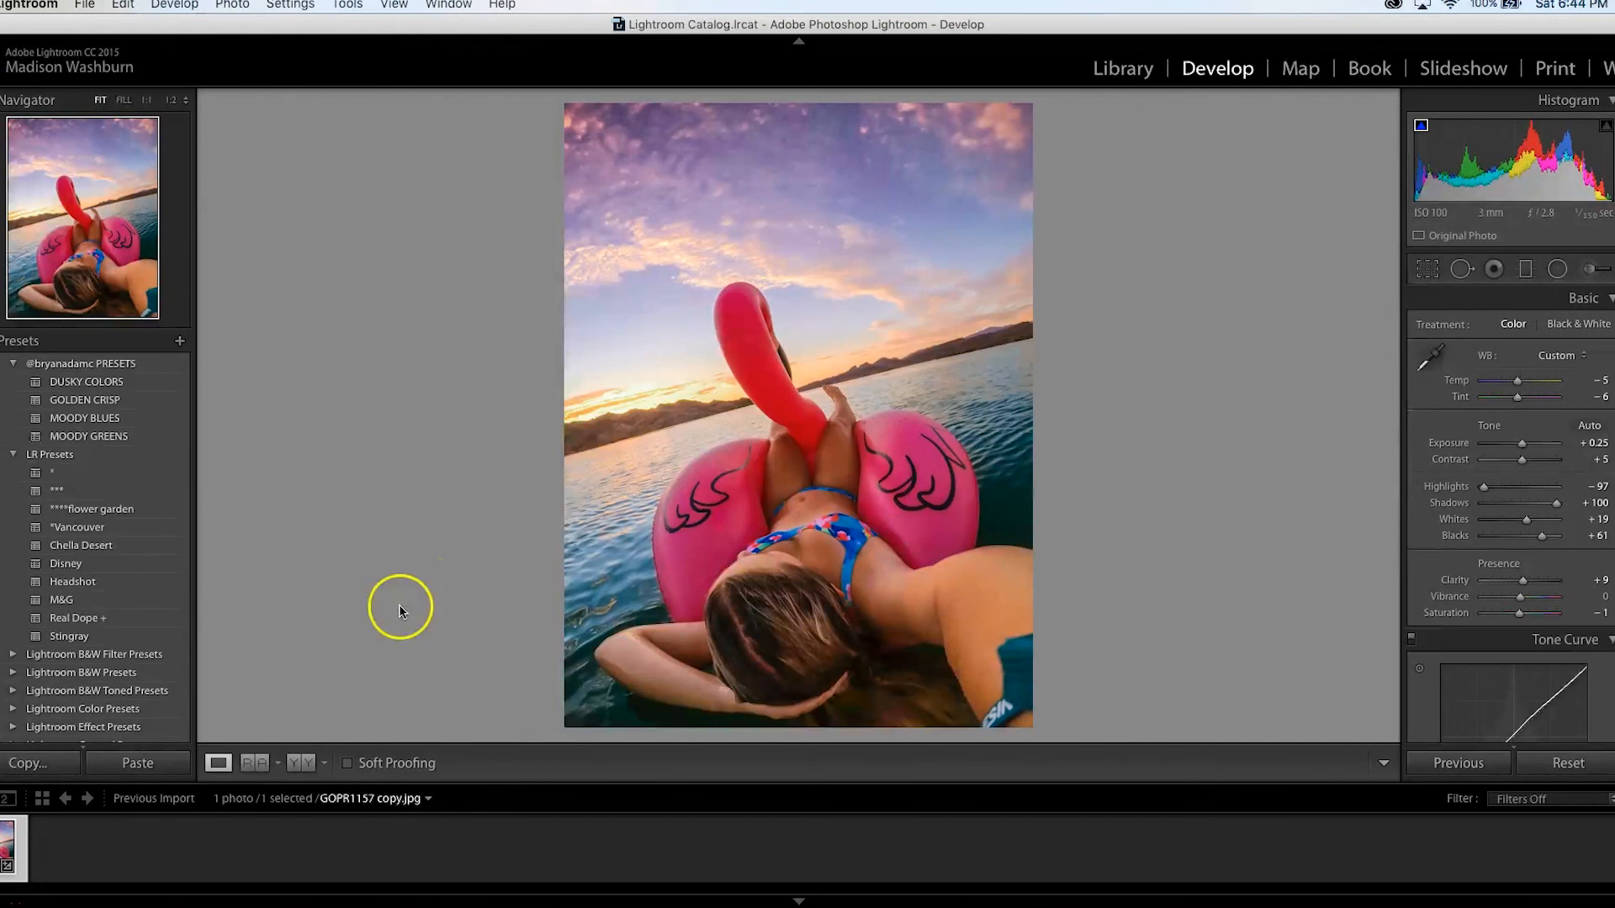
Step: Compare the original and edited photo side by side, and return to the single-photo view
click(301, 763)
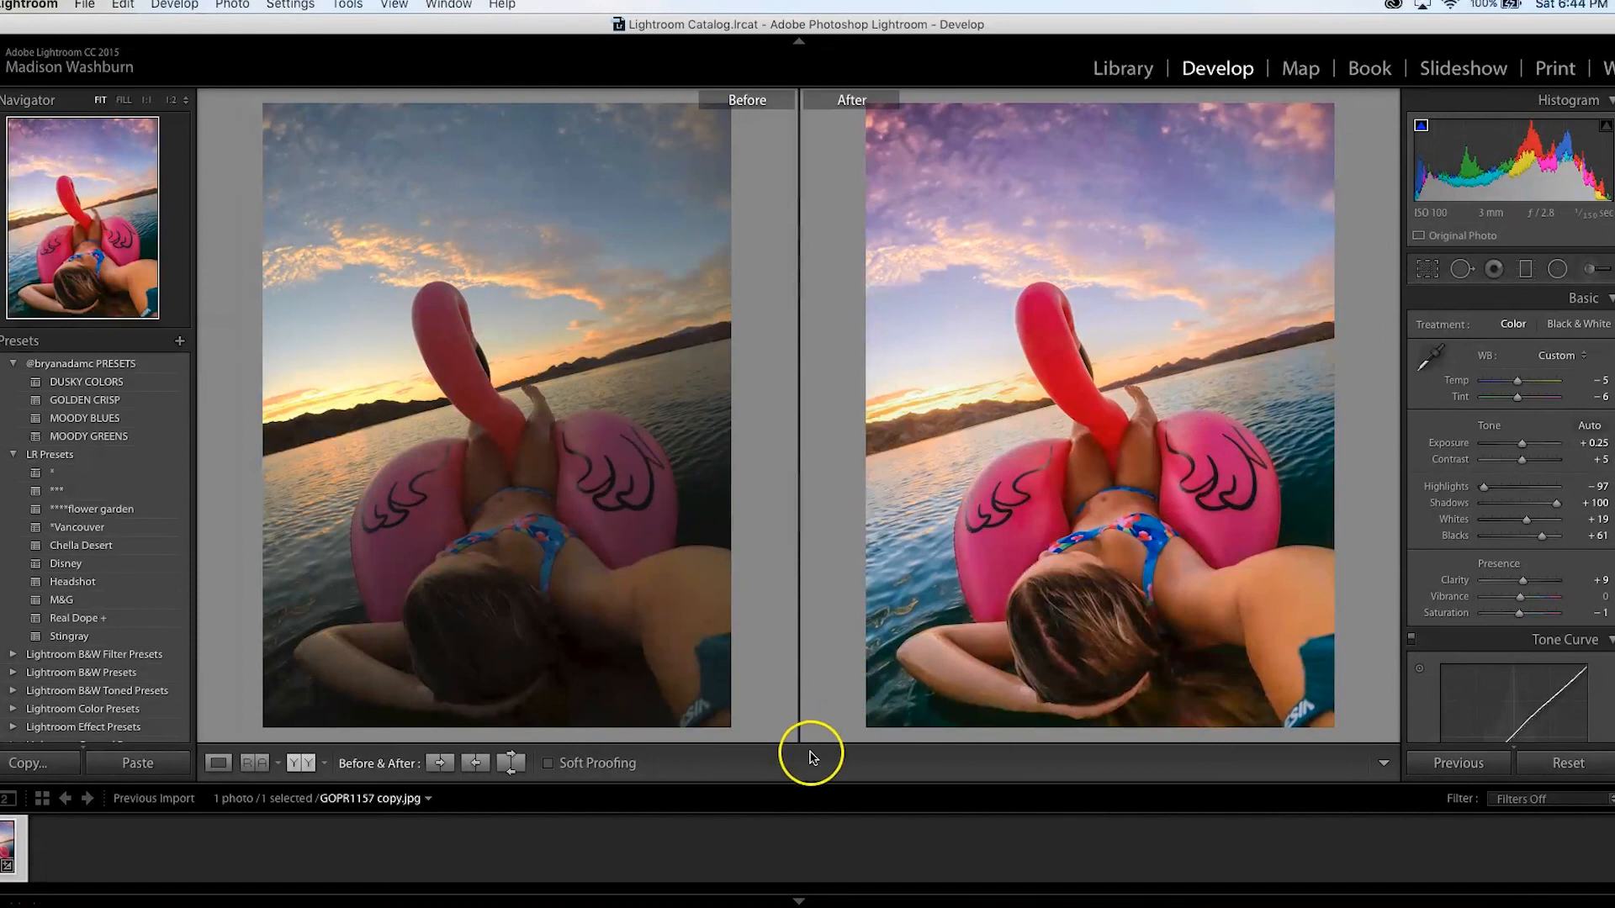
click(219, 763)
Step: Export the photo to the Desktop with the custom name havasu_lake
click(85, 4)
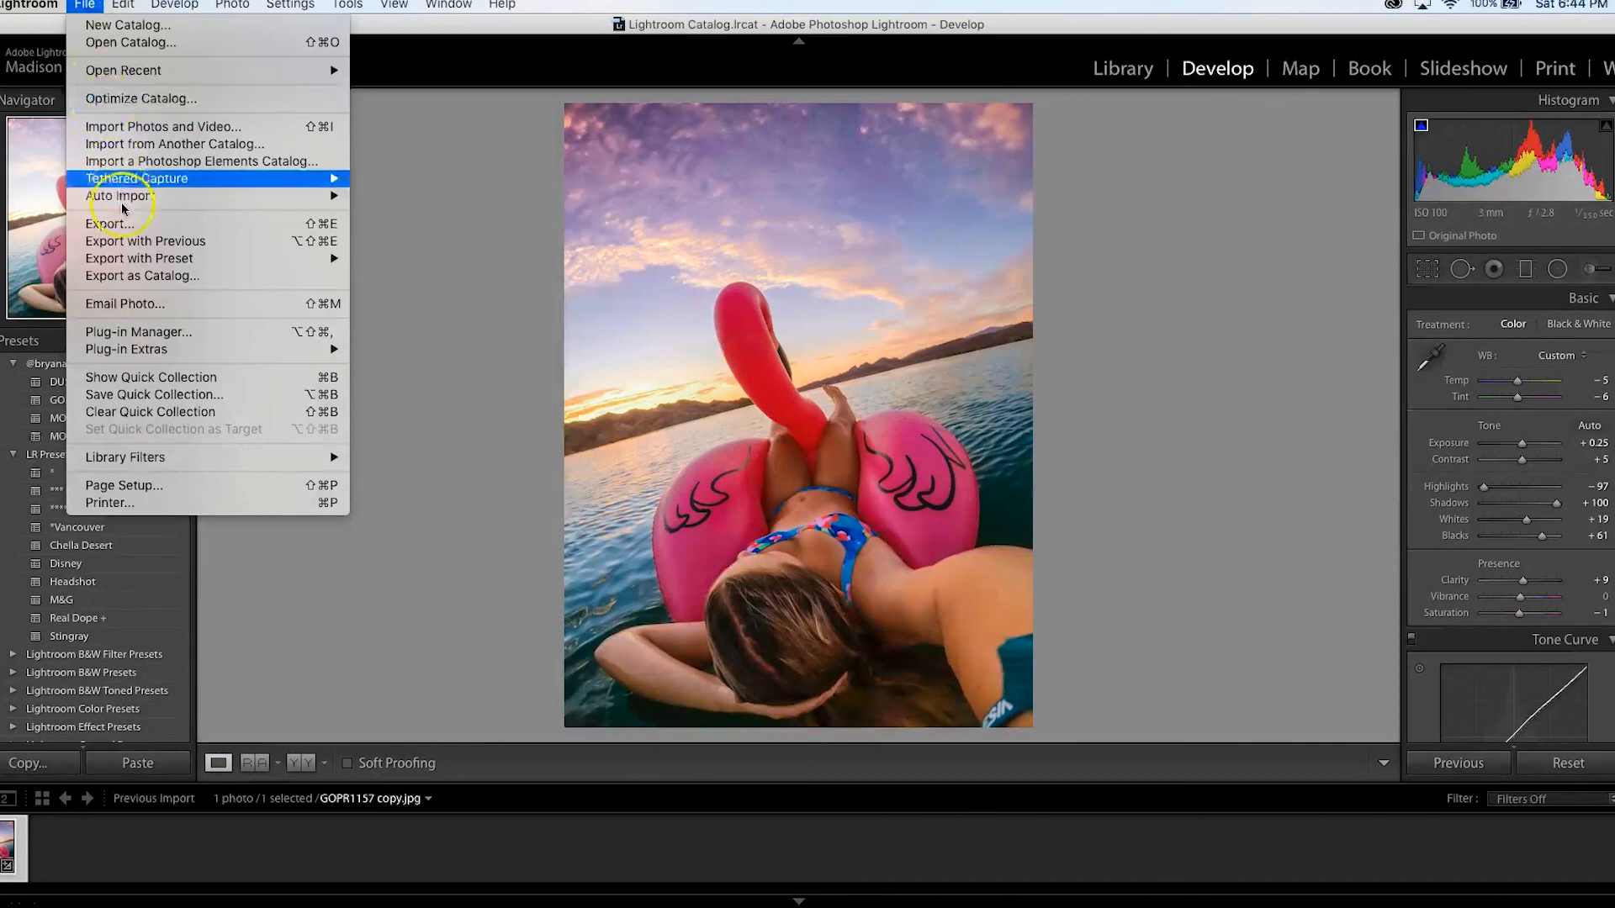
click(170, 215)
double_click(793, 412)
text(havasu_lake)
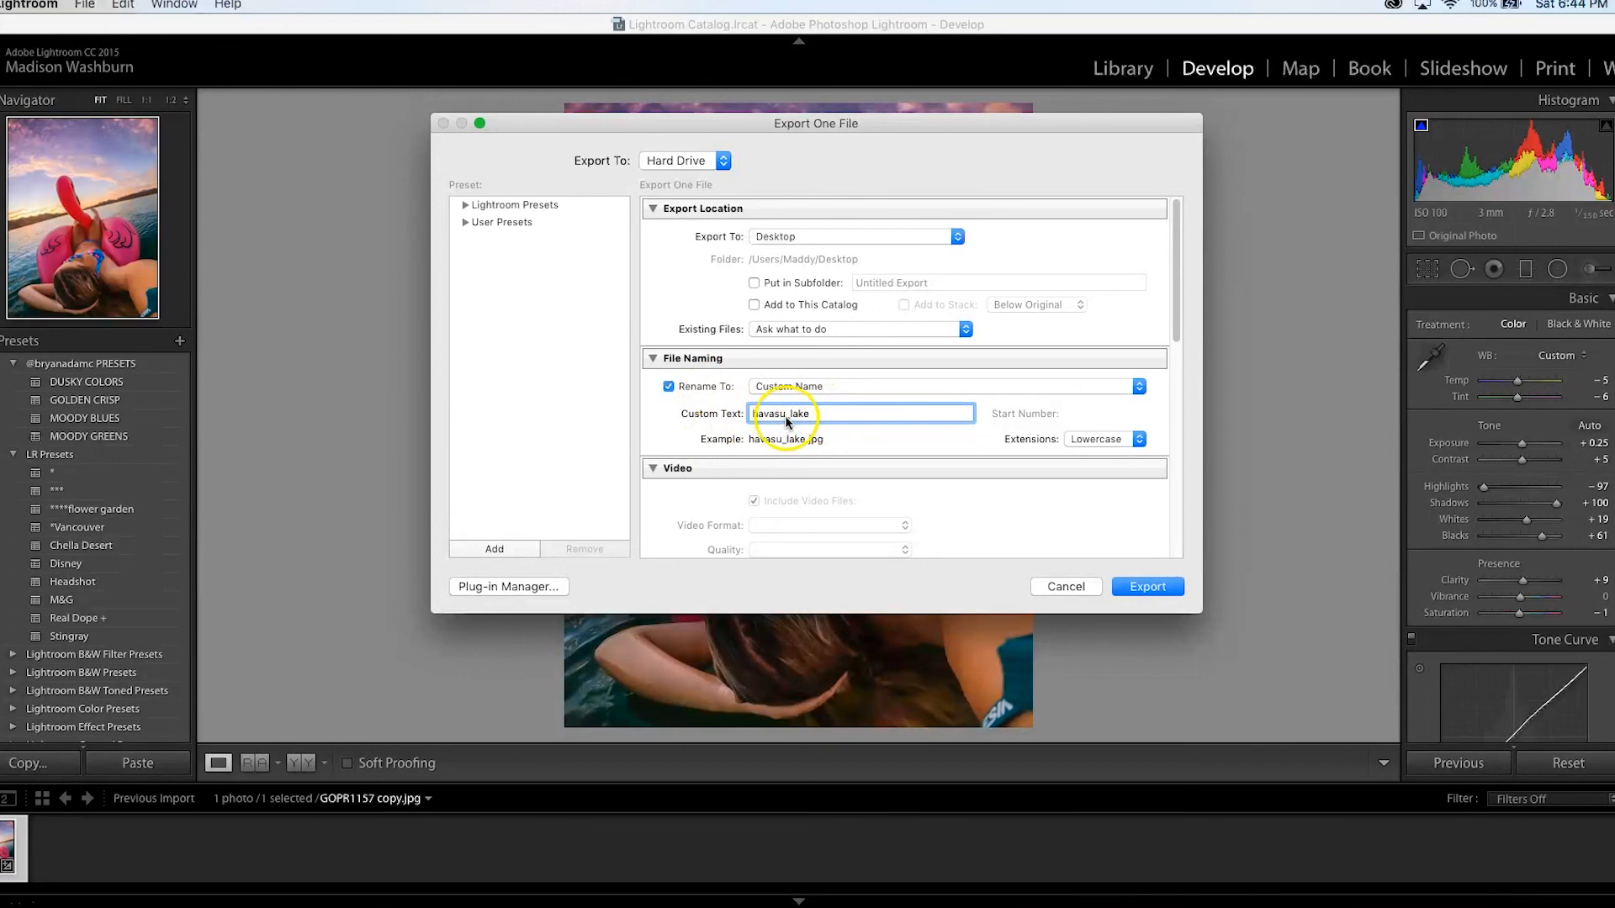
click(802, 237)
click(801, 238)
click(1147, 587)
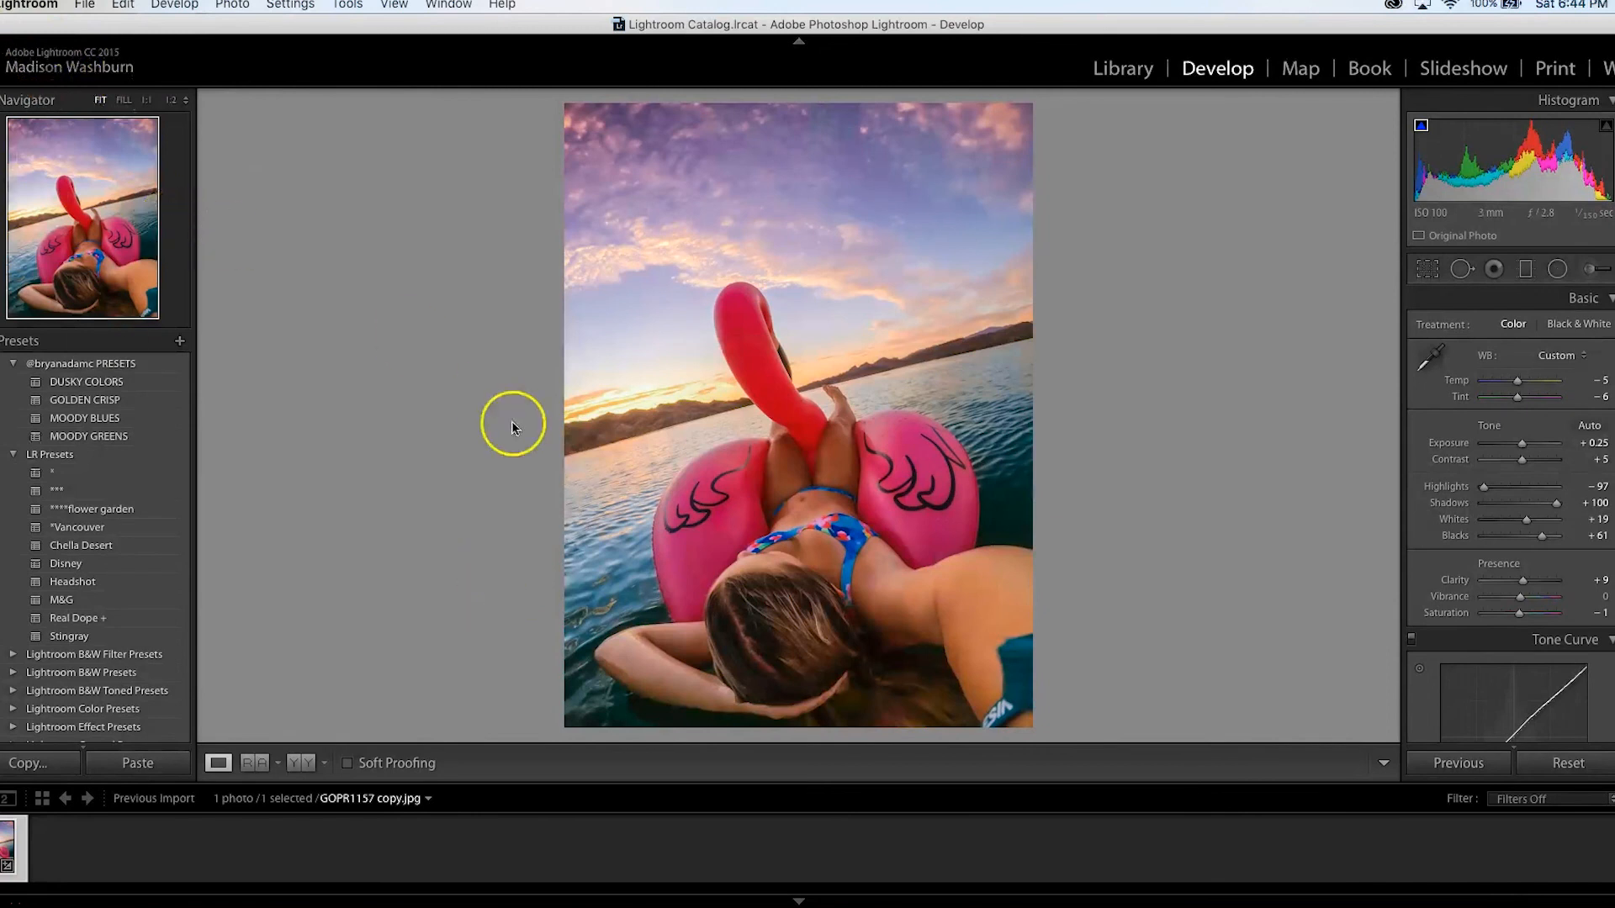
Step: Show the before and after versions of the exported photo side by side
click(301, 763)
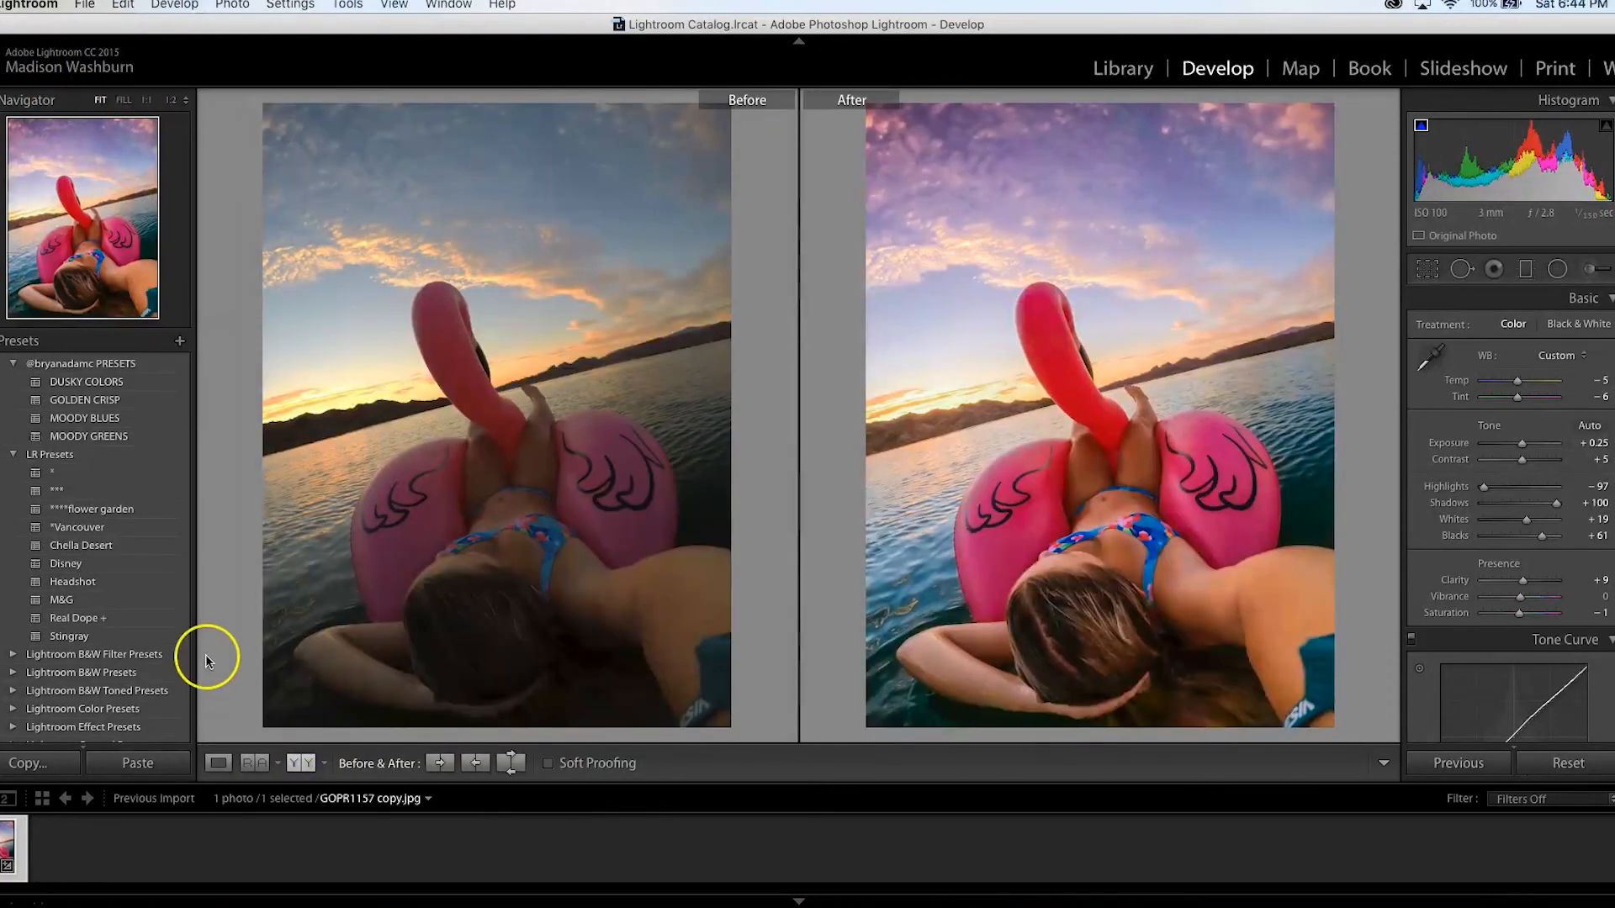